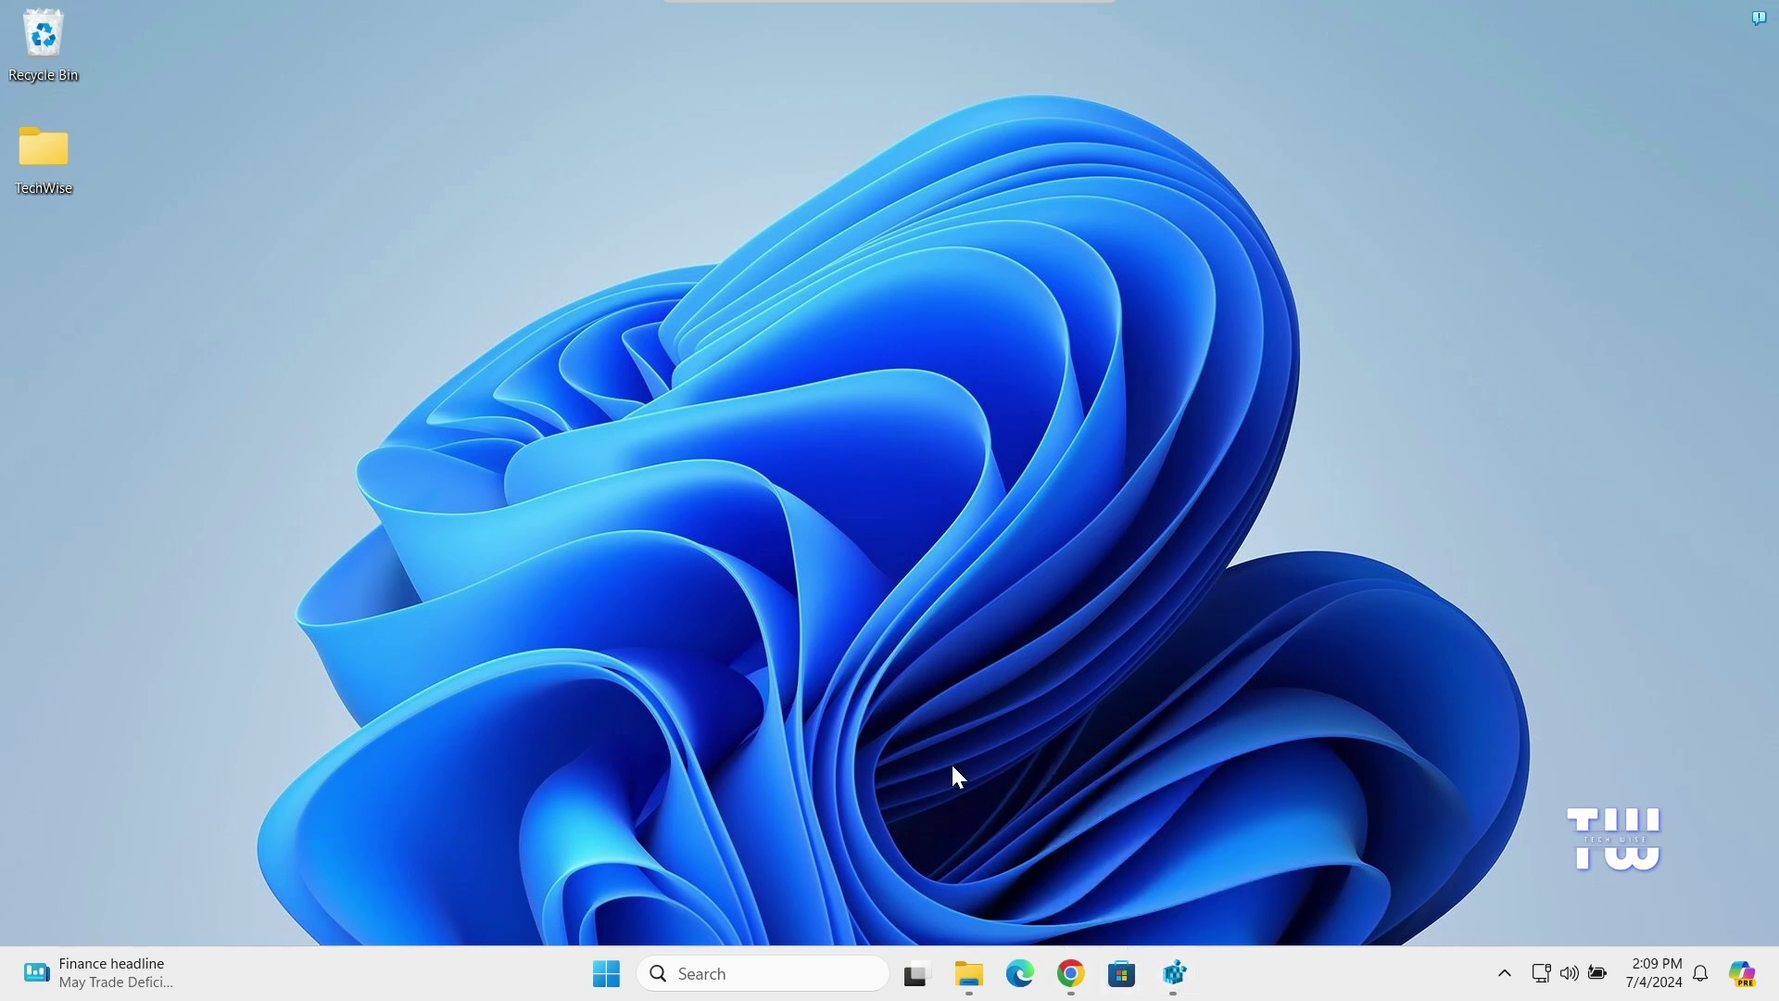
Expand HKLM\SOFTWARE and browse BraveSoftware, Classes, DefaultUserEnvironment, Google, Intel, Microsoft and ODBC.
left_click(1176, 976)
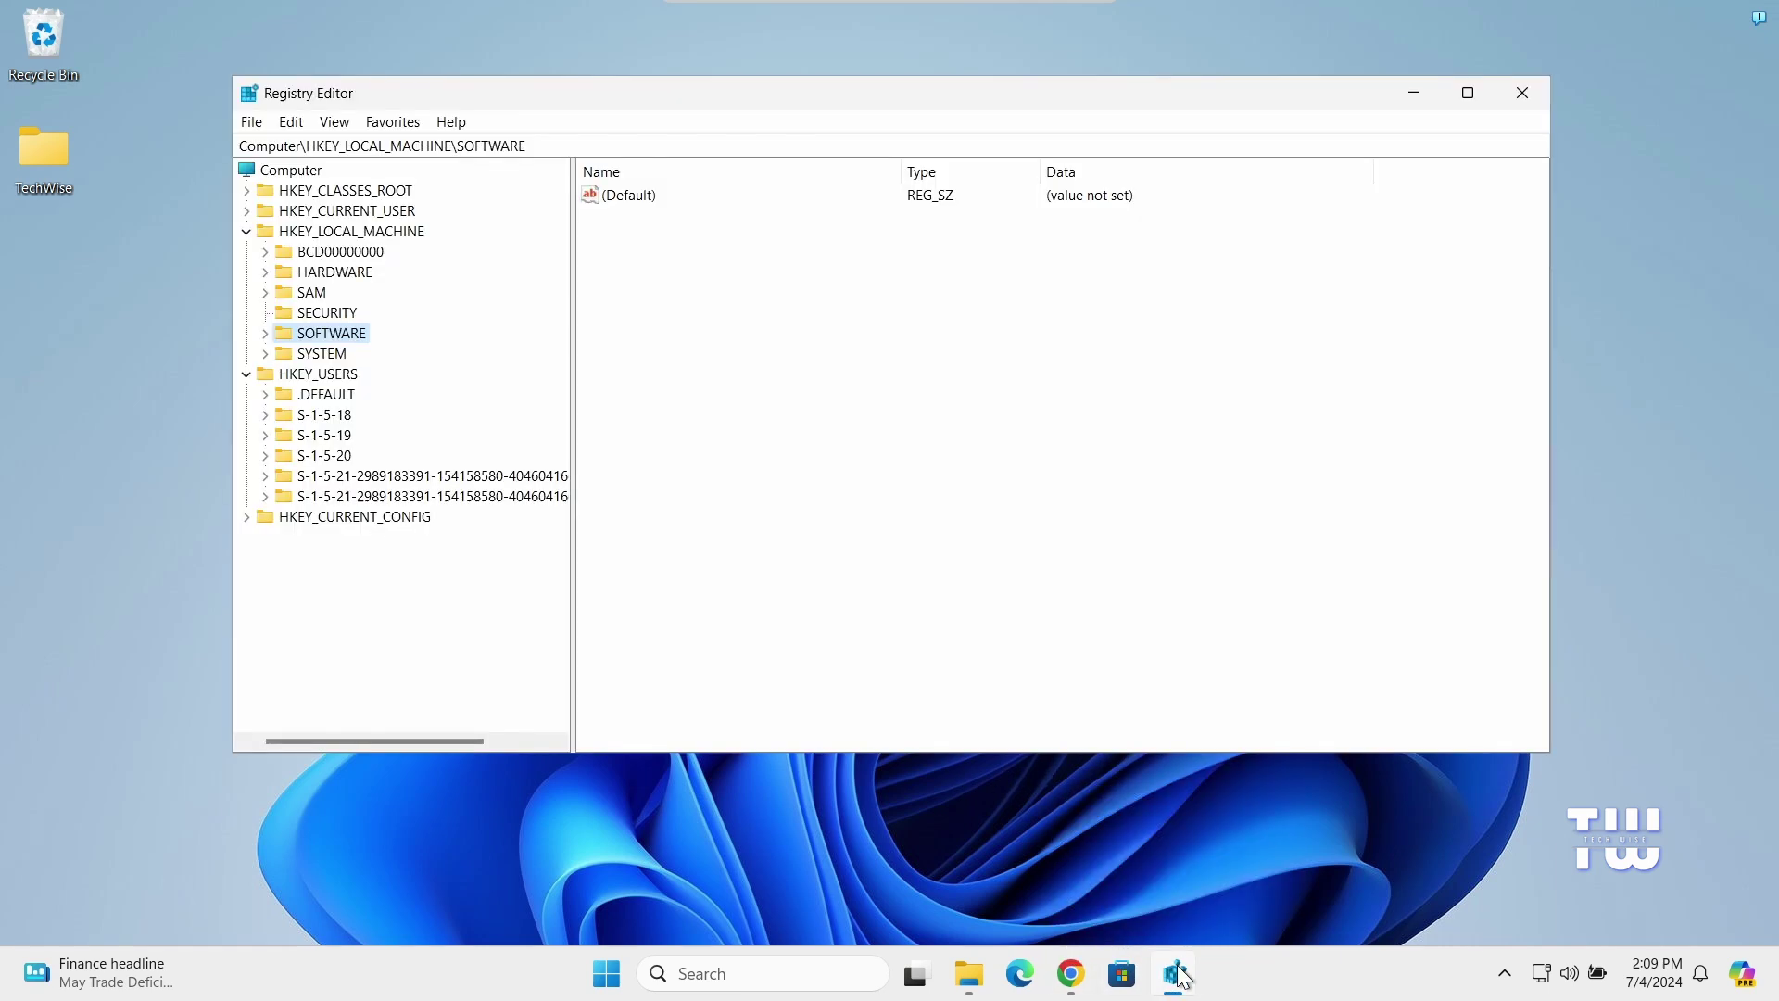
left_click(264, 334)
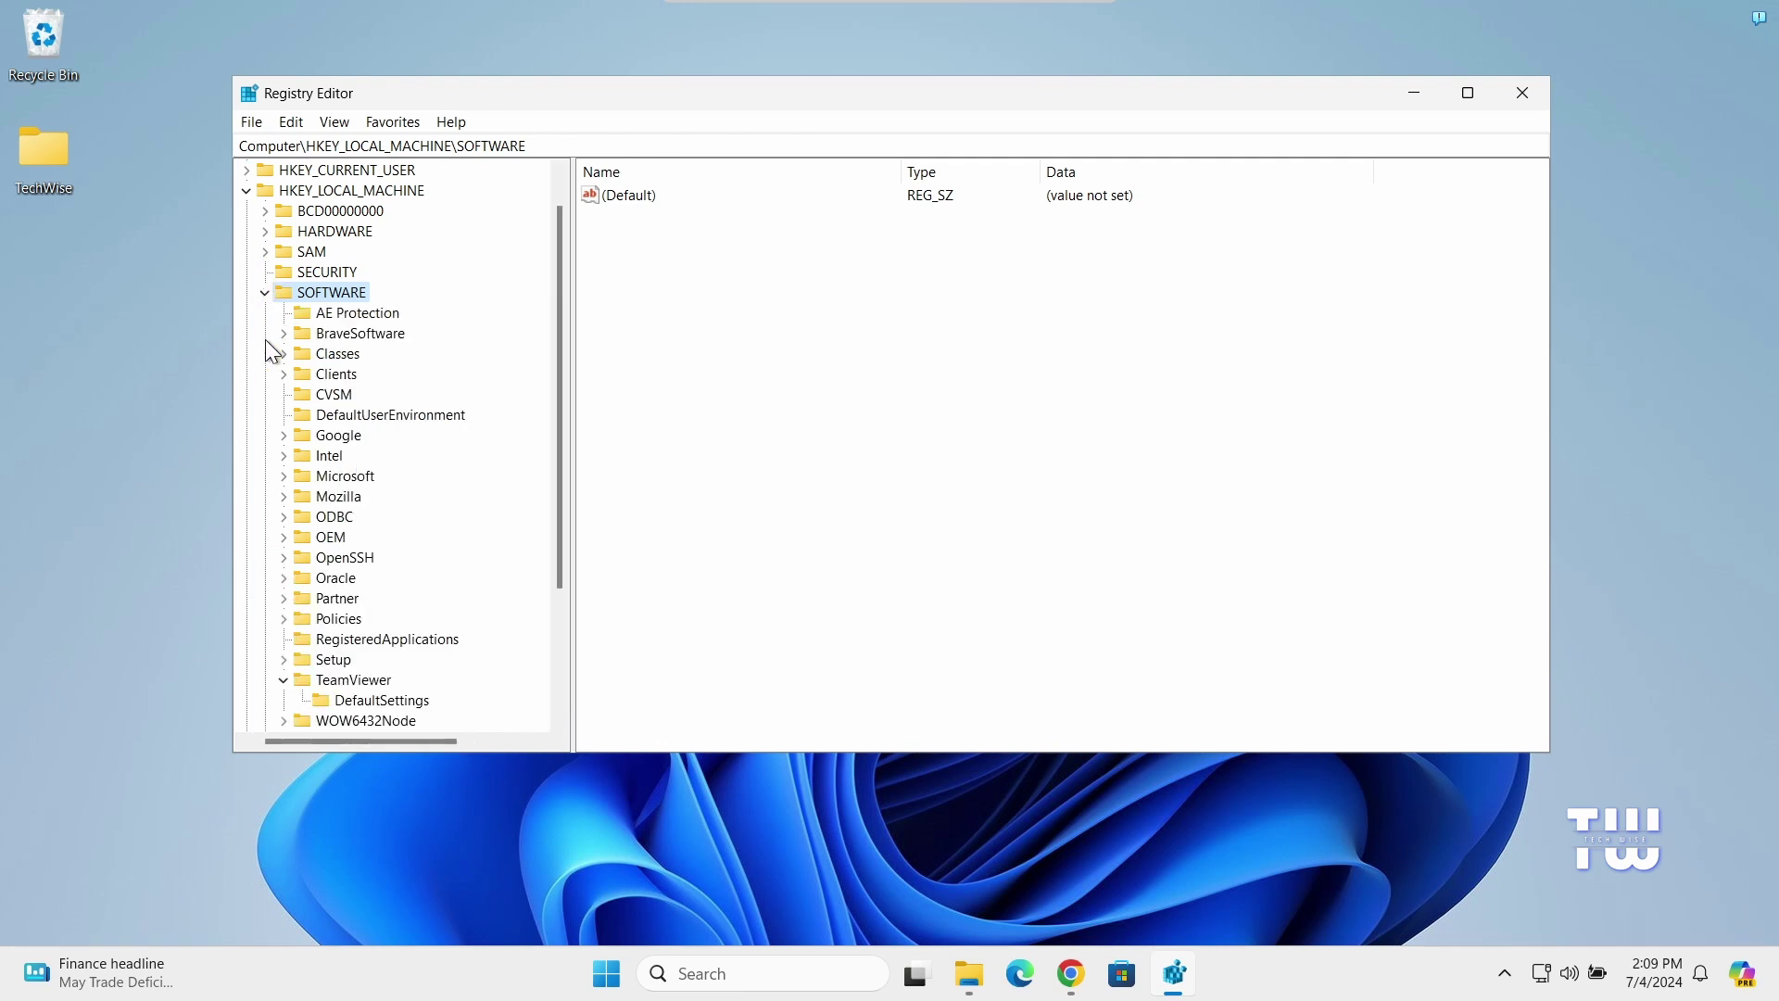
left_click(315, 336)
left_click(325, 358)
left_click(327, 417)
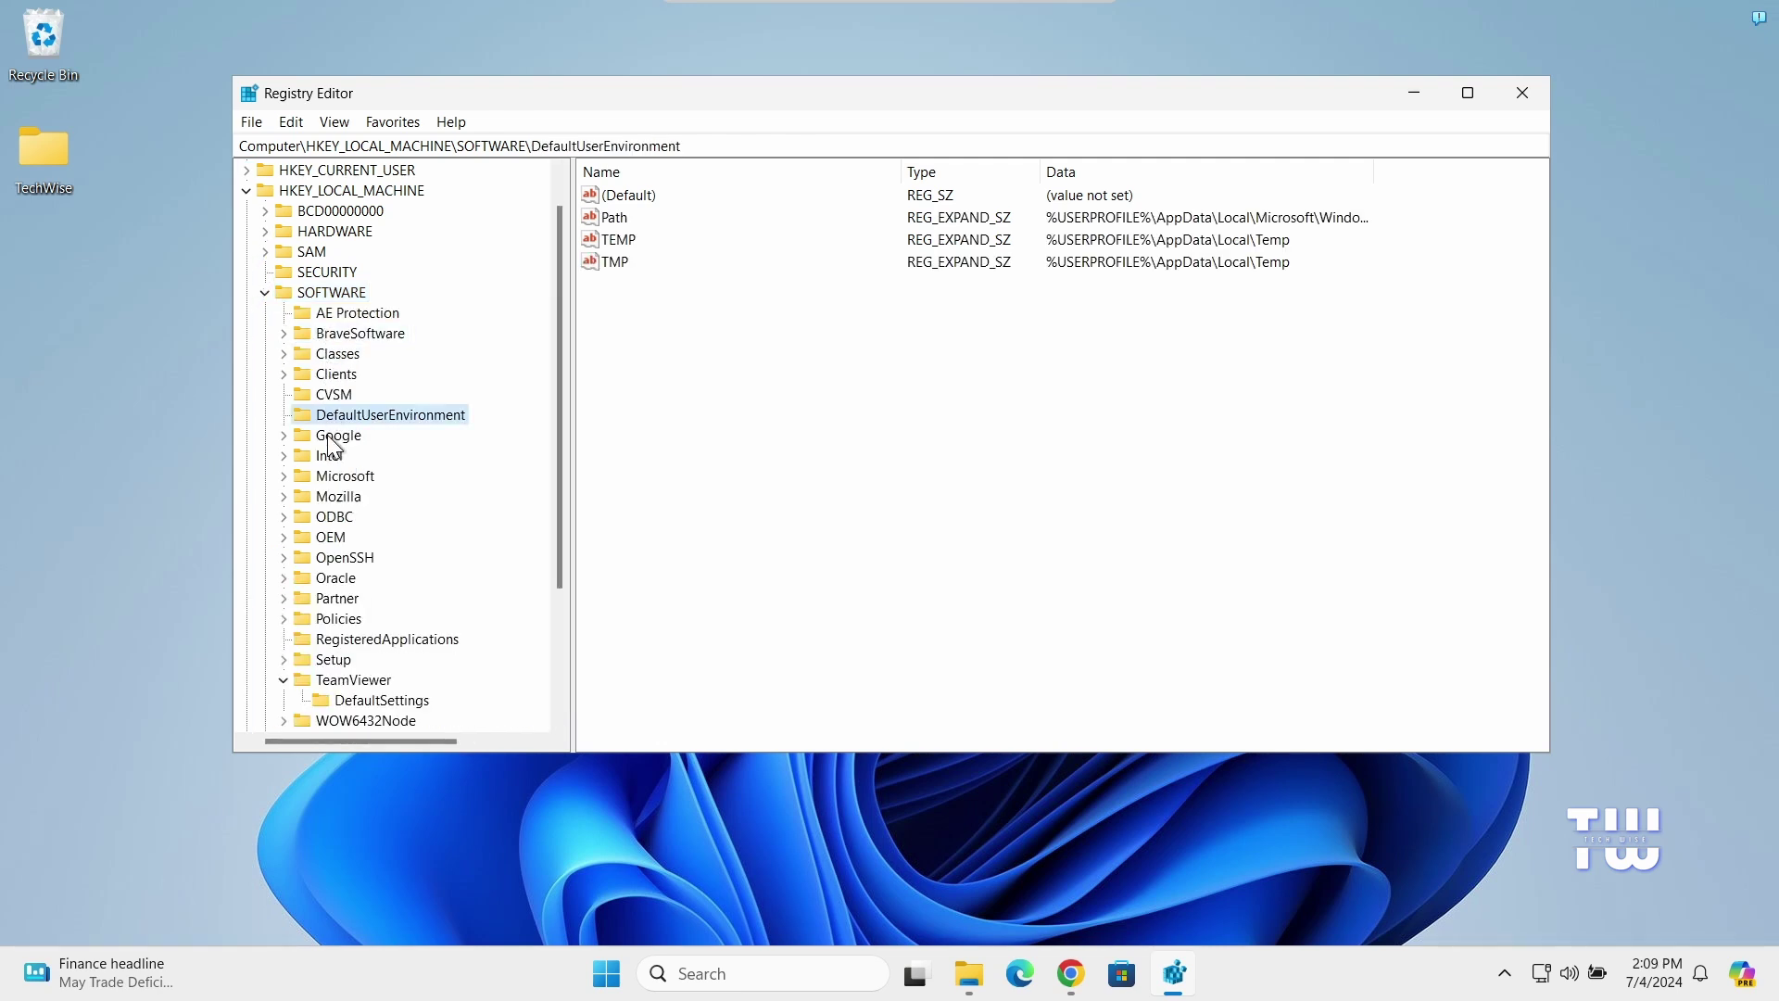
left_click(330, 437)
left_click(330, 457)
left_click(330, 478)
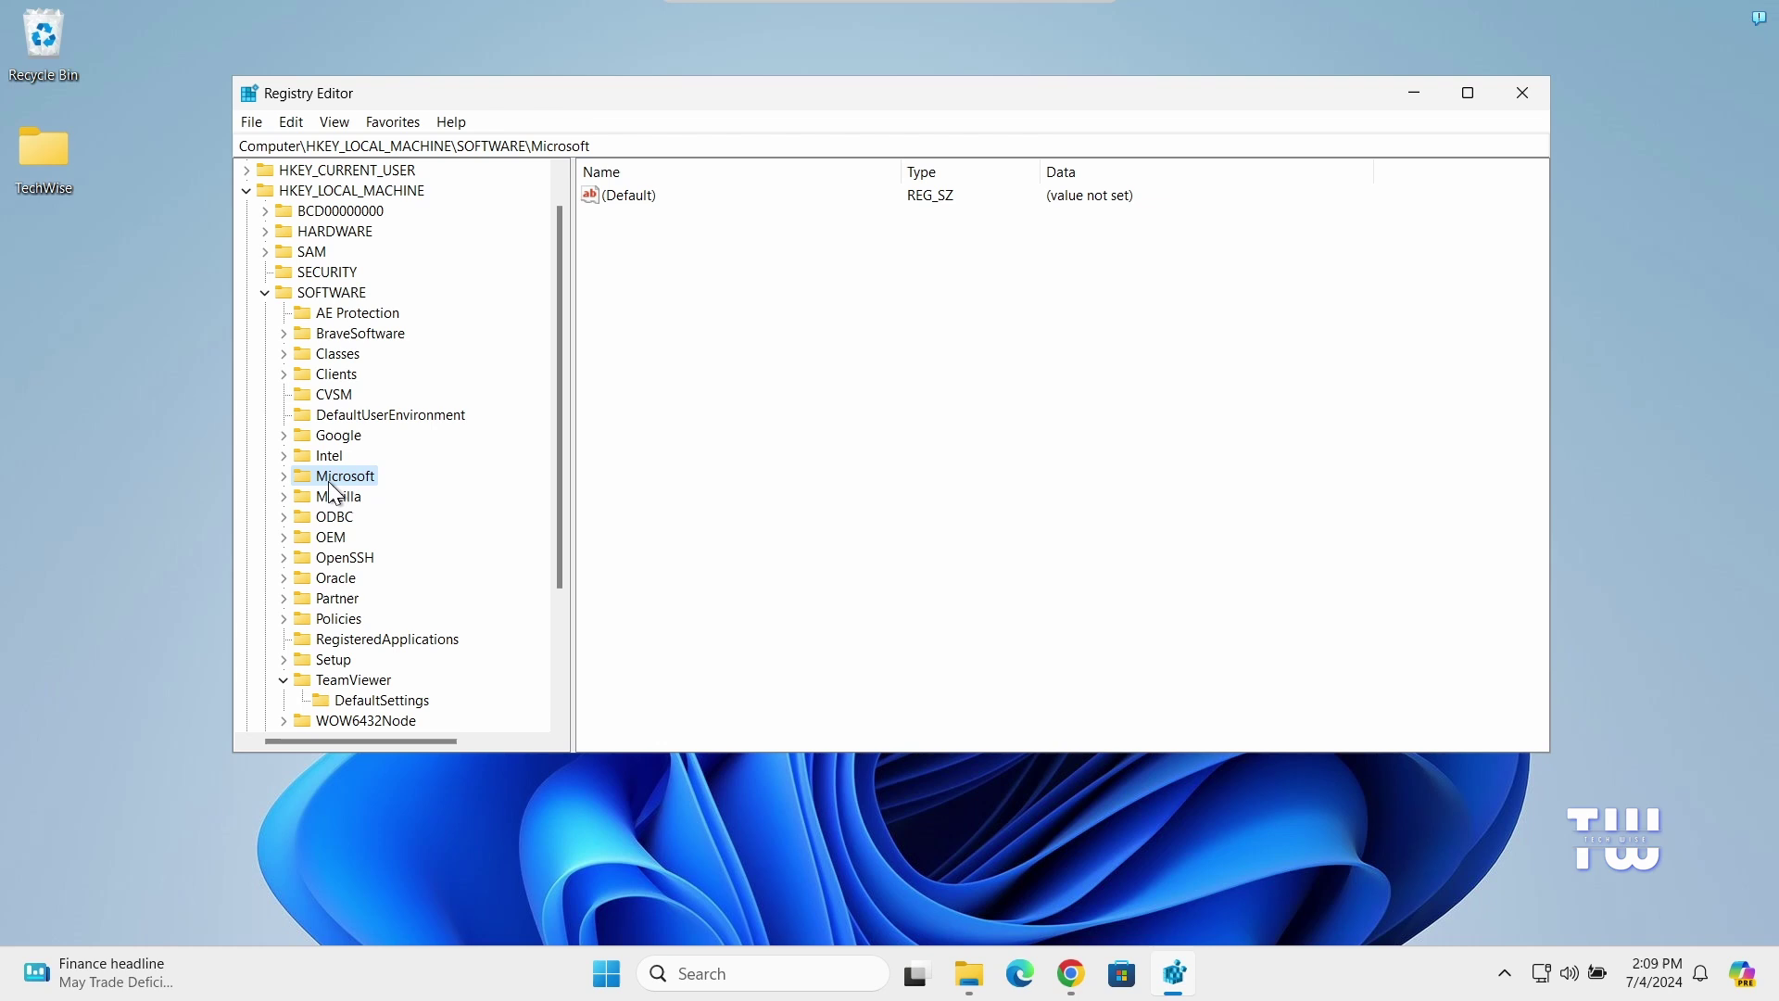
left_click(331, 521)
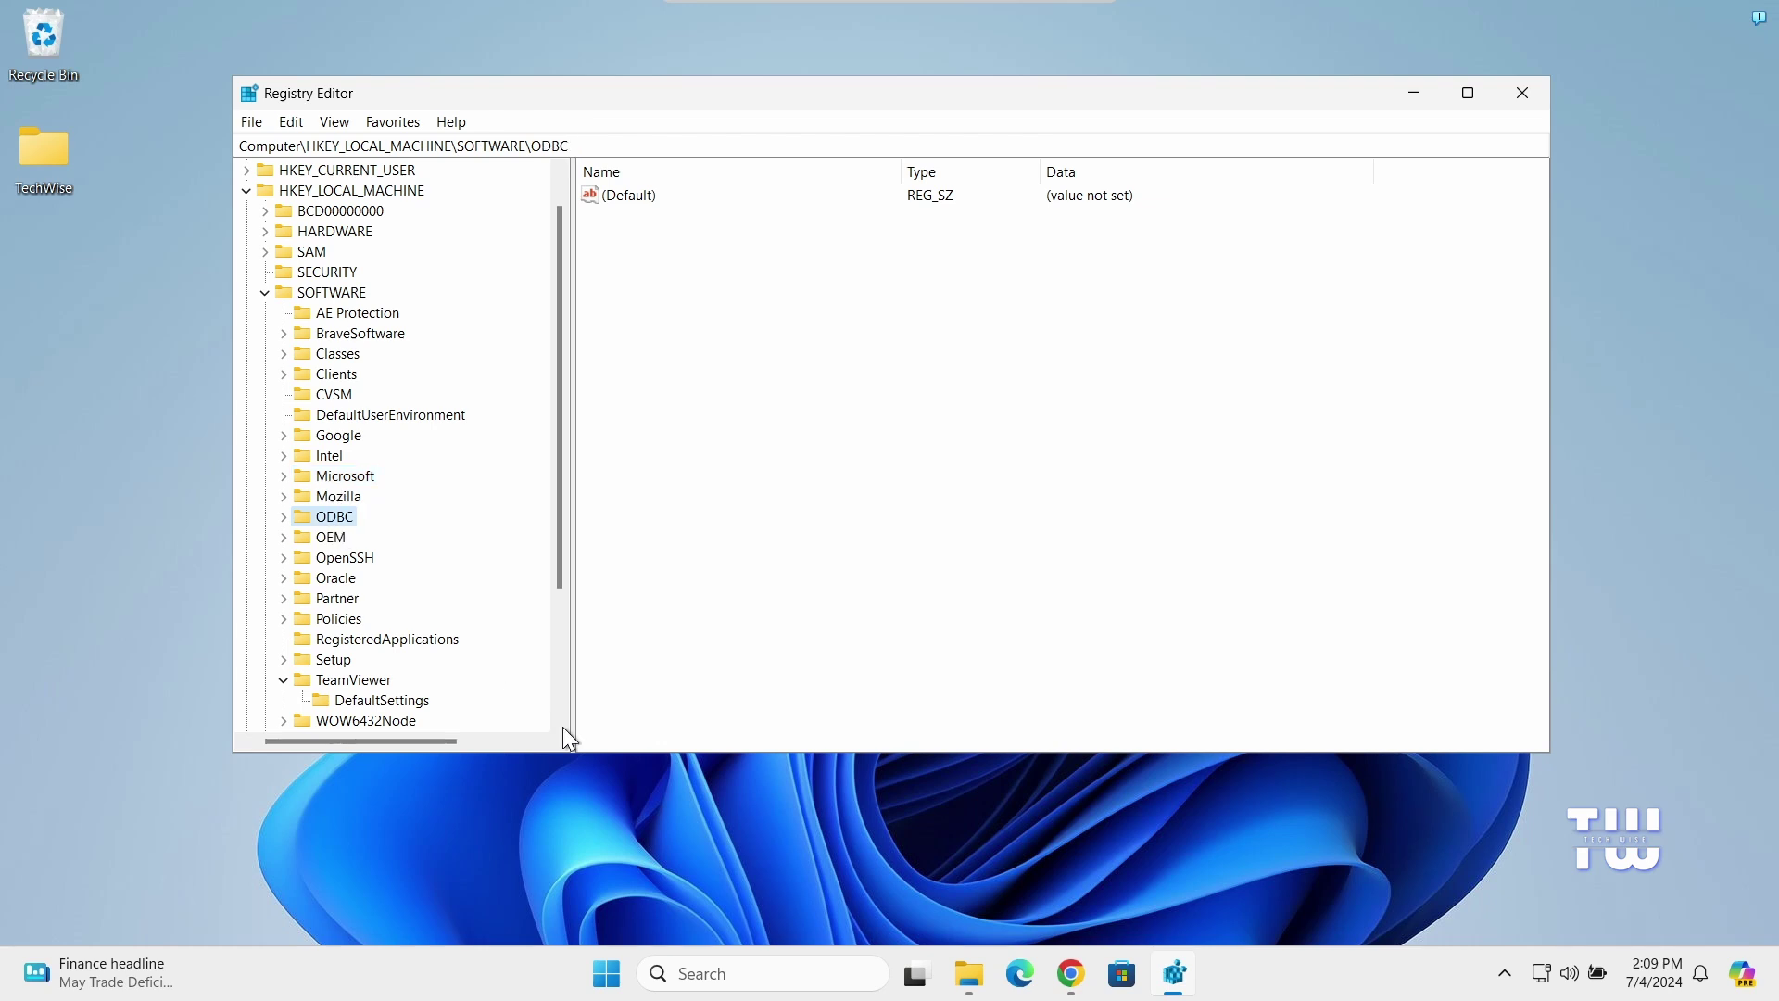
Look through the Program Files folders, then go up to Windows (C:) and open Program Files (x86).
left_click(967, 974)
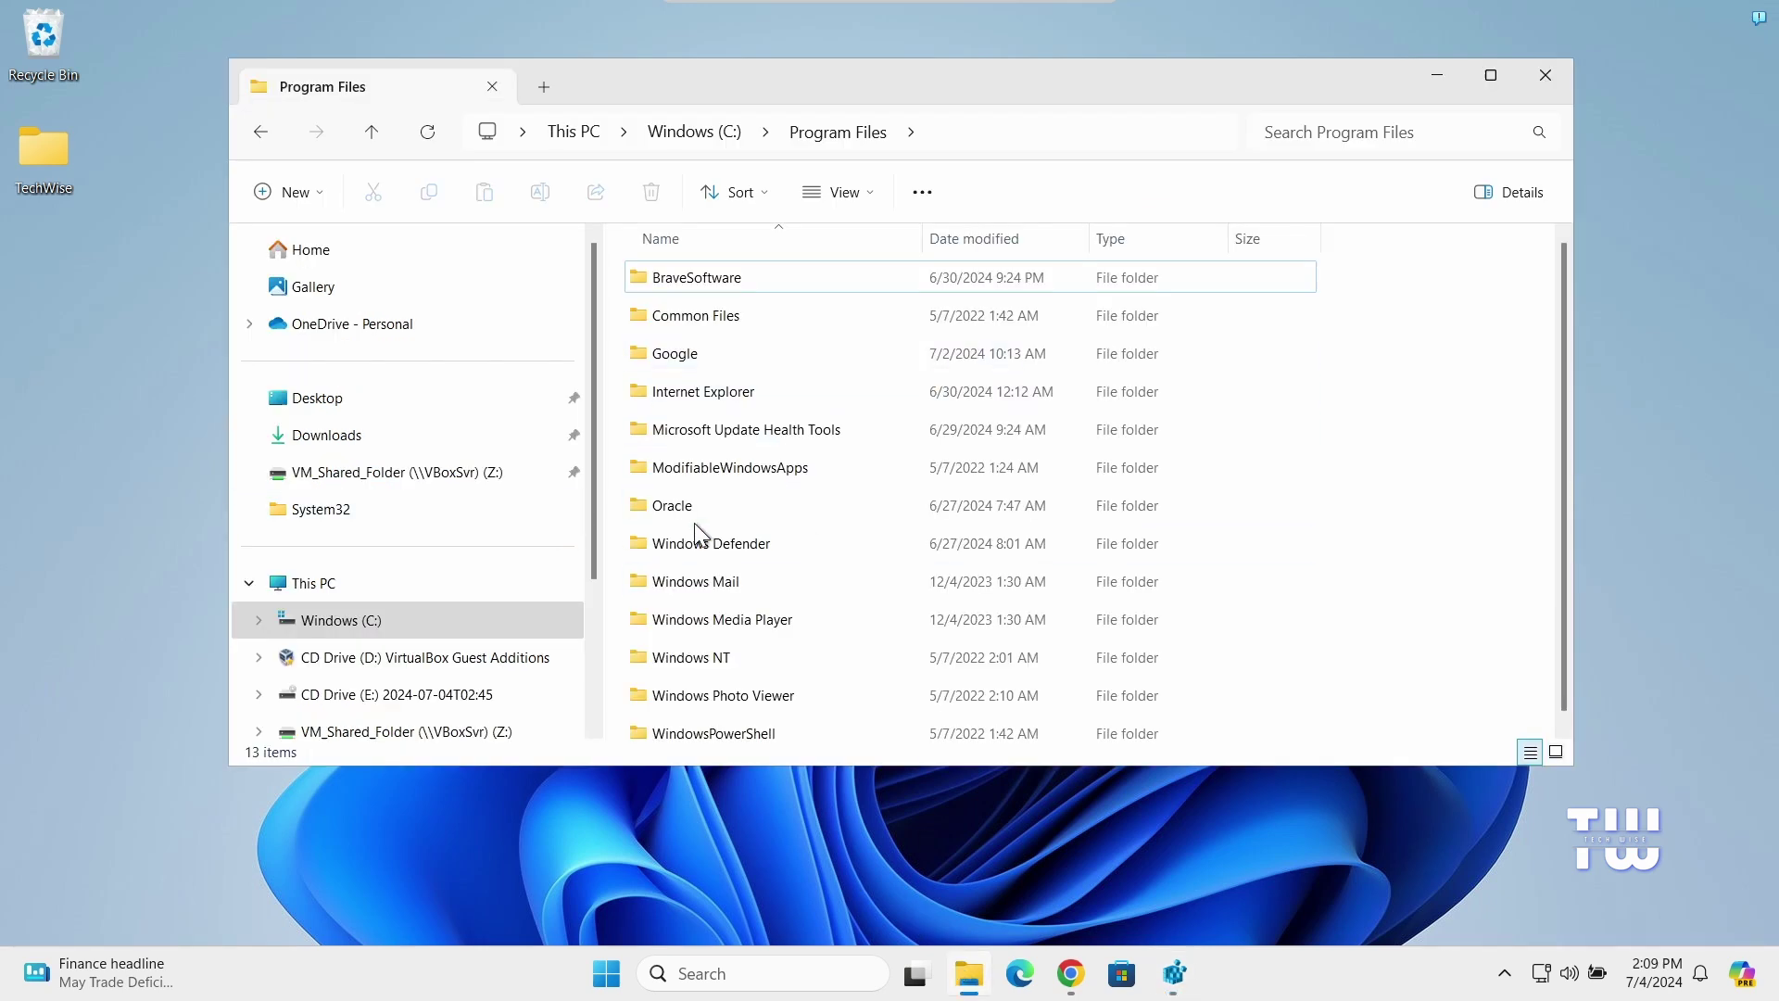
left_click(723, 469)
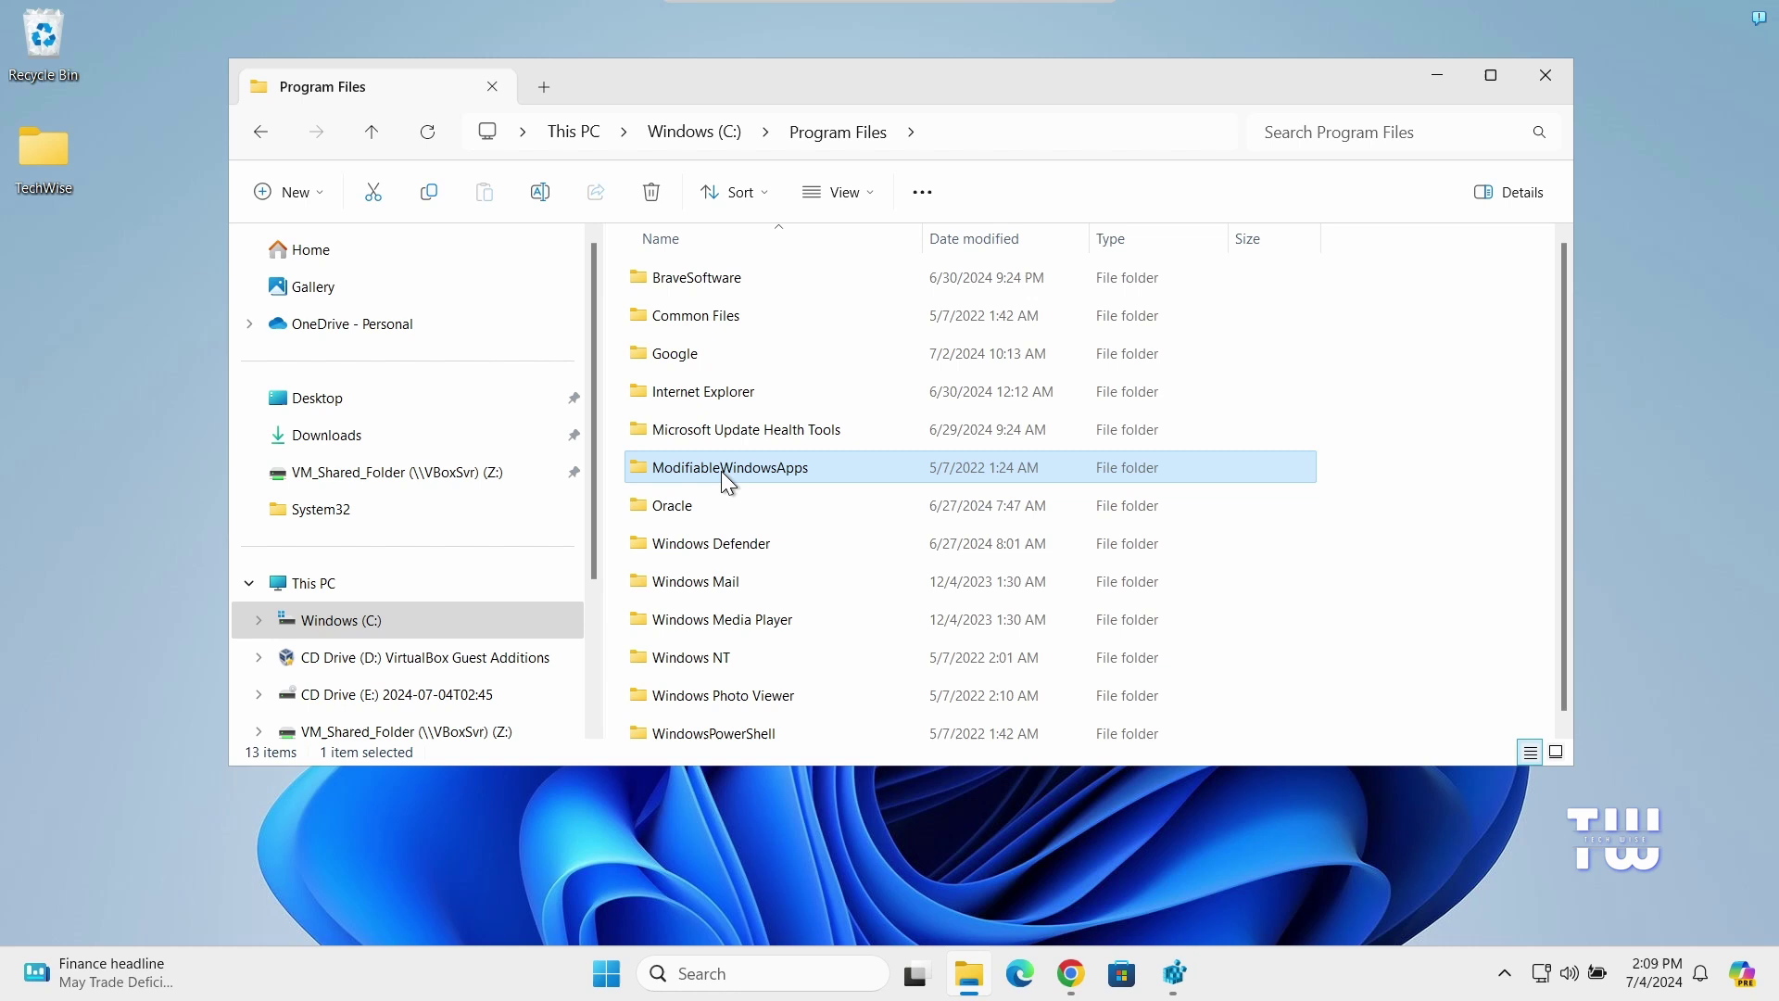
left_click(683, 129)
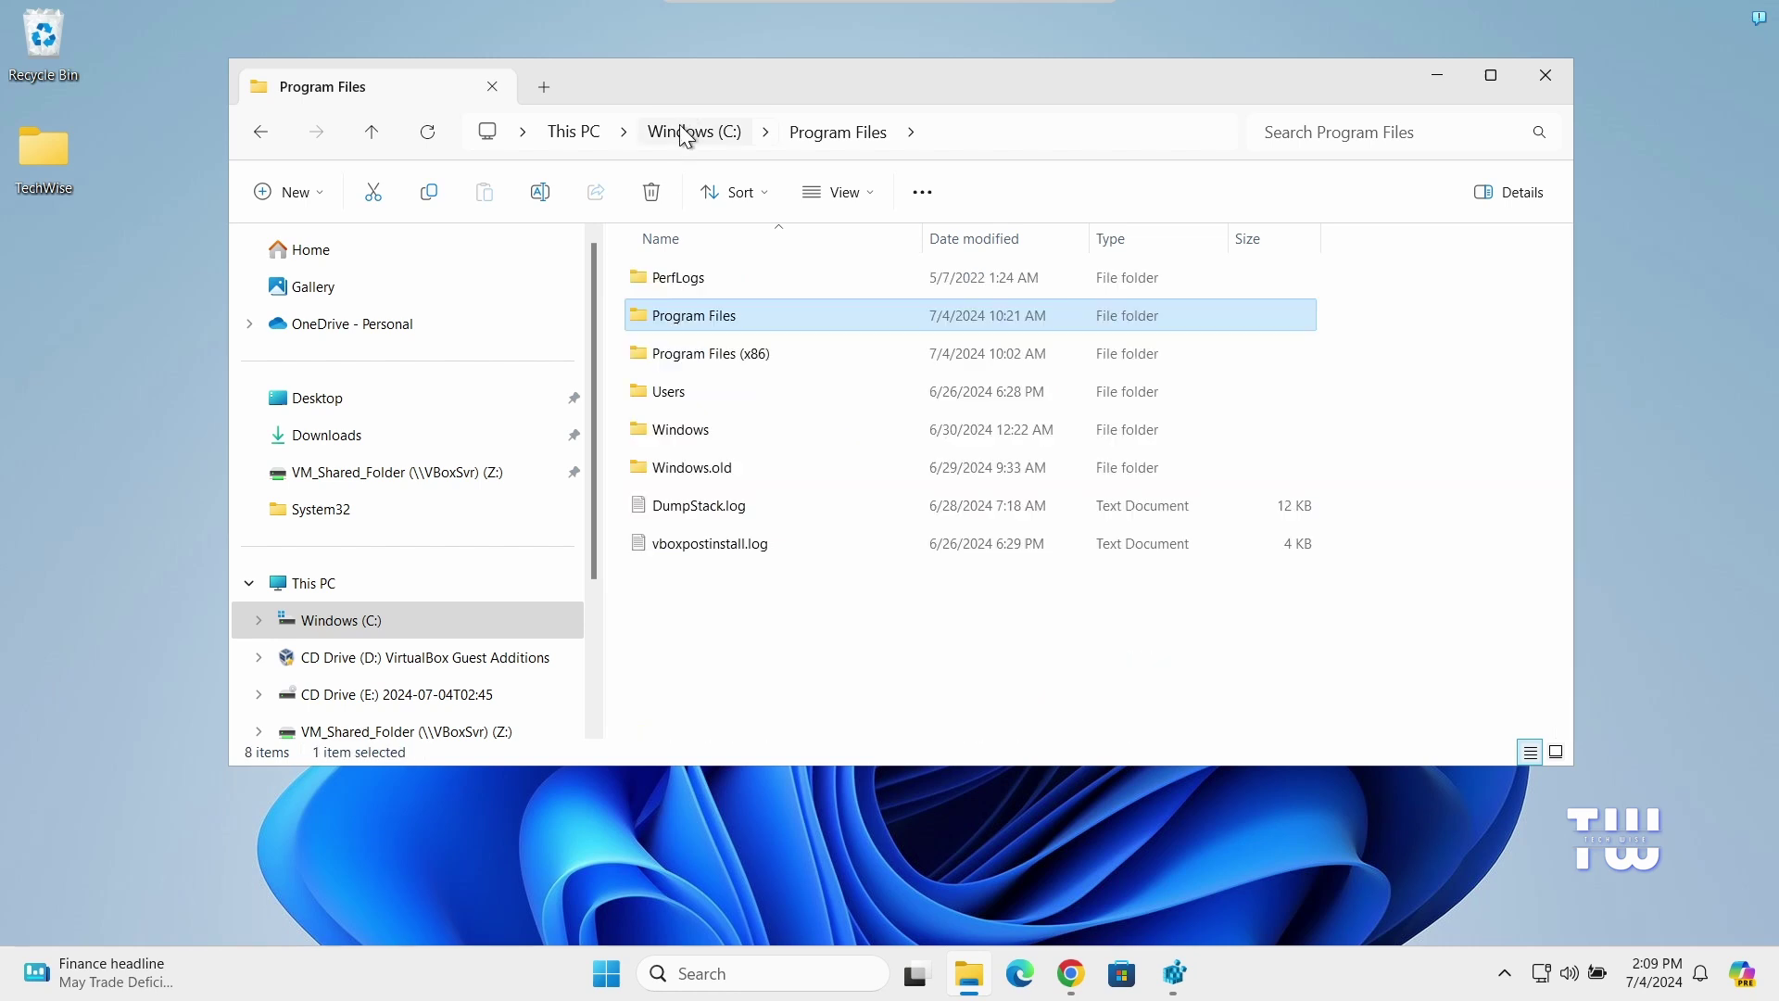
double_click(716, 352)
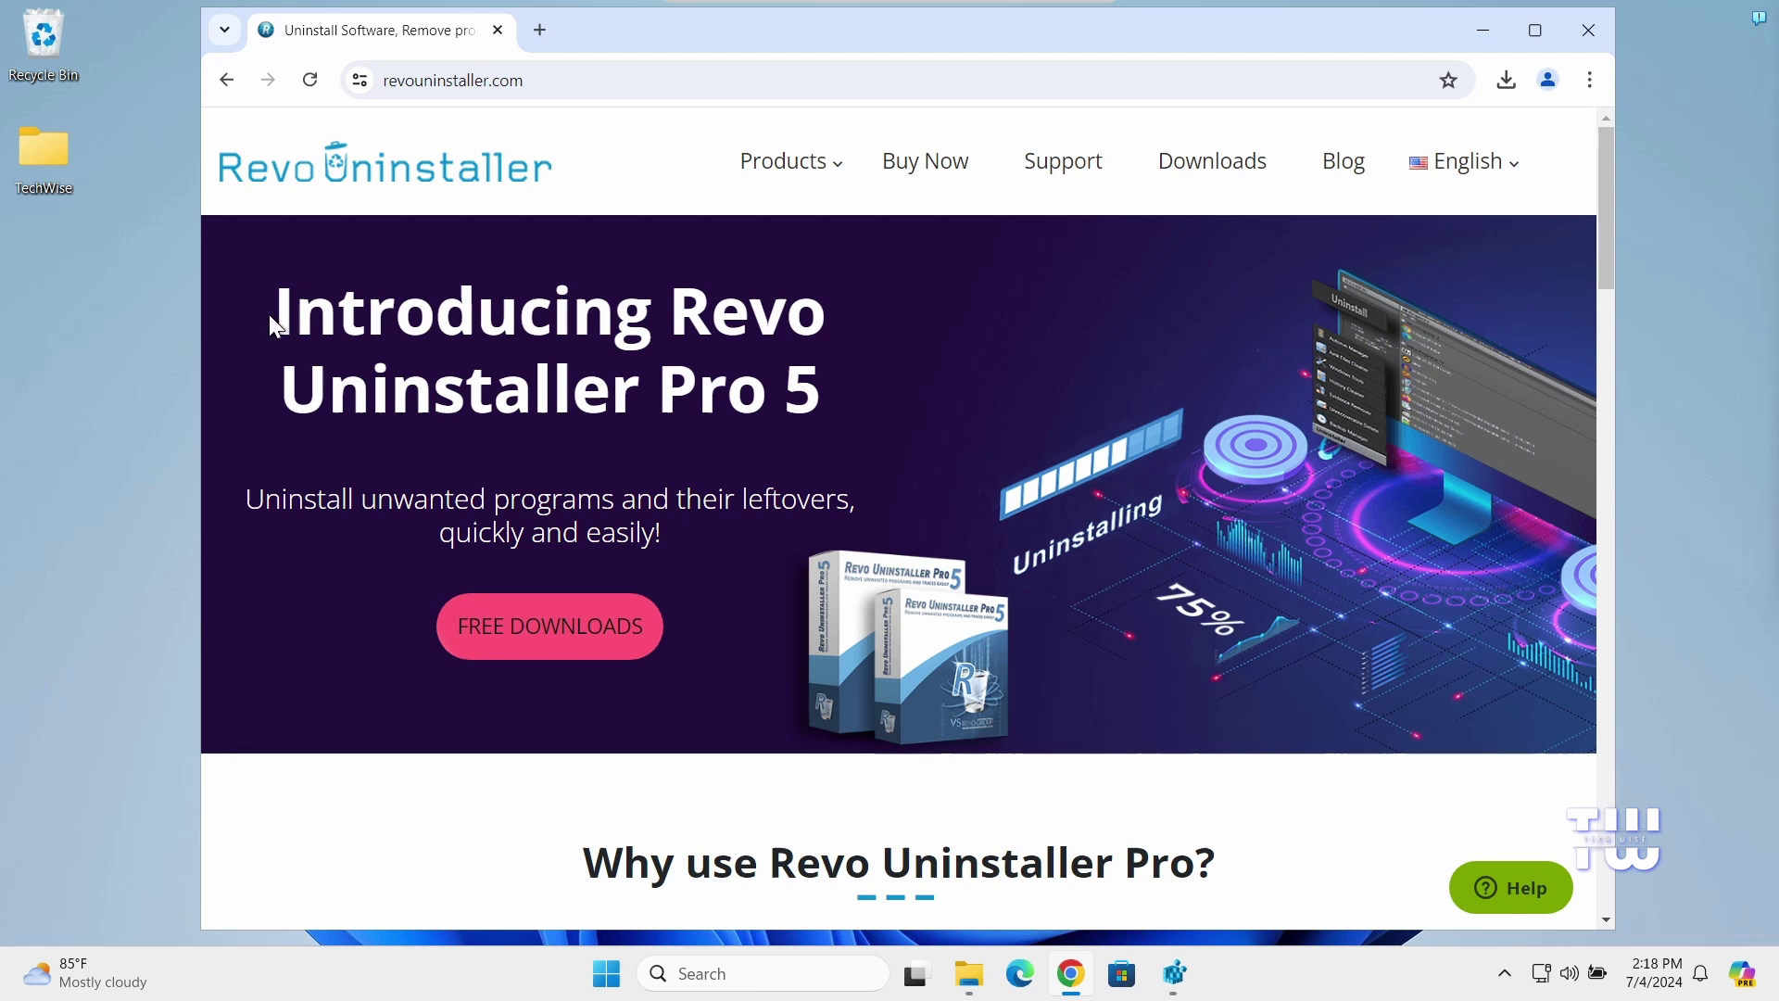
left_click_drag(271, 318, 856, 390)
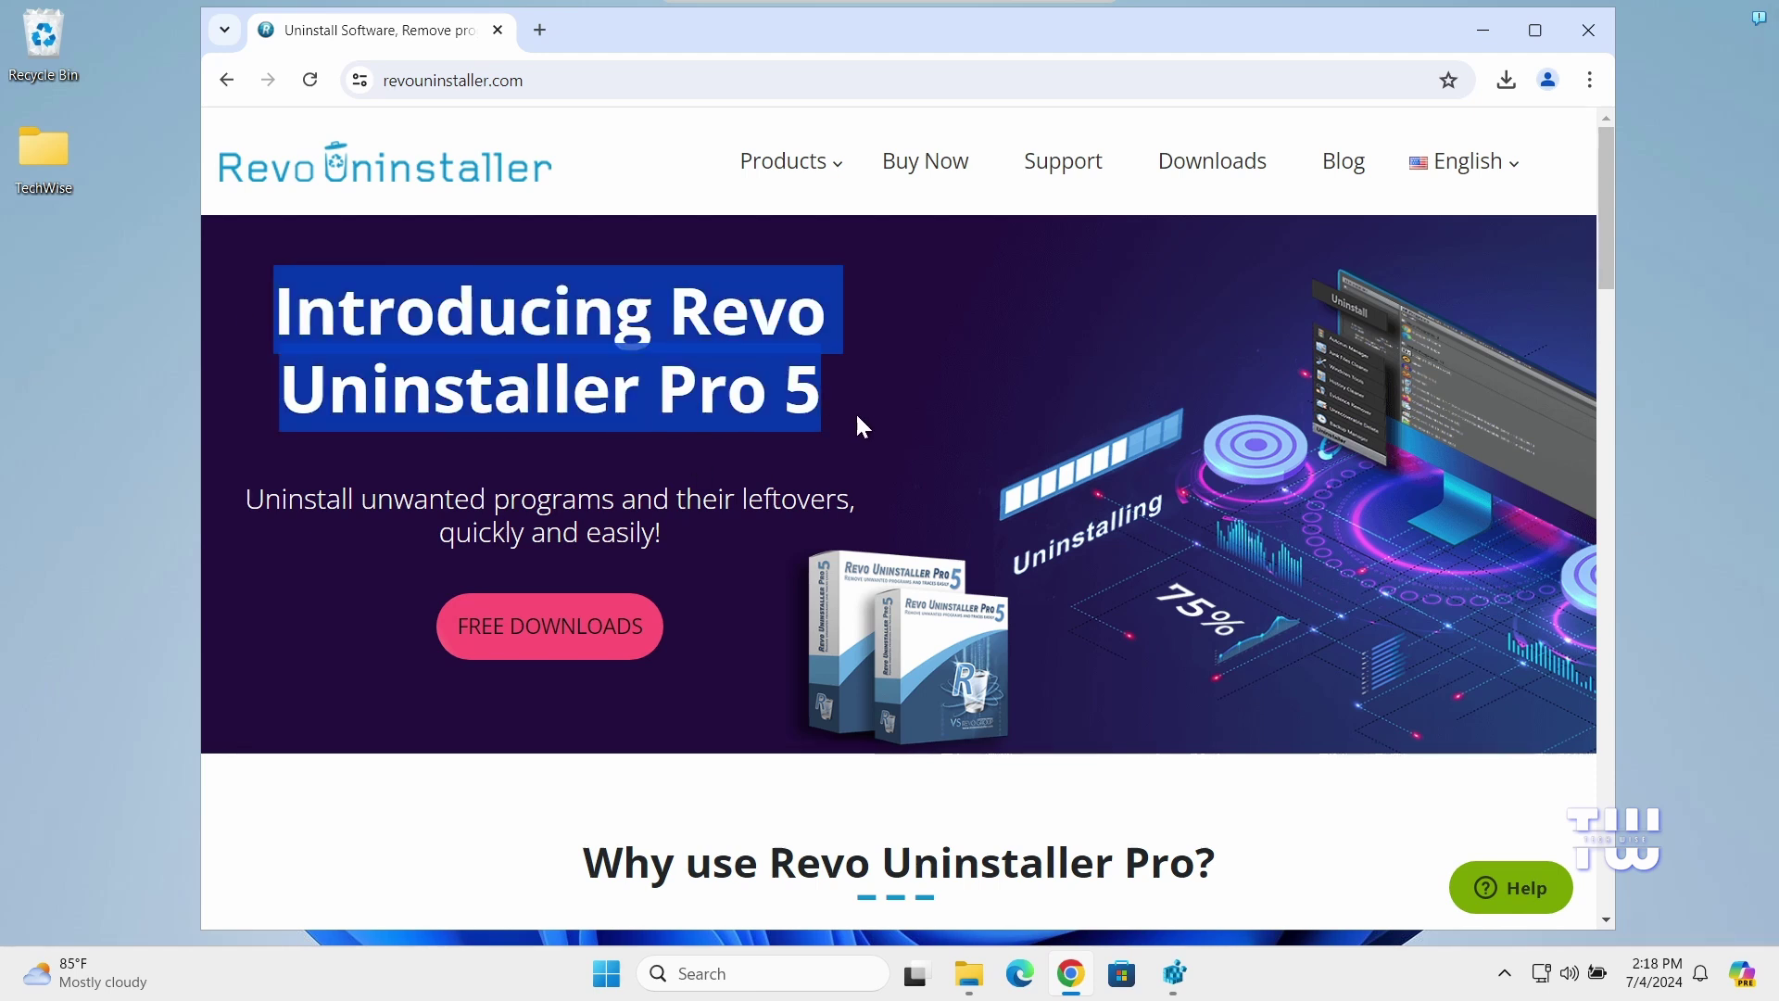
scroll(949, 409, "down", 6)
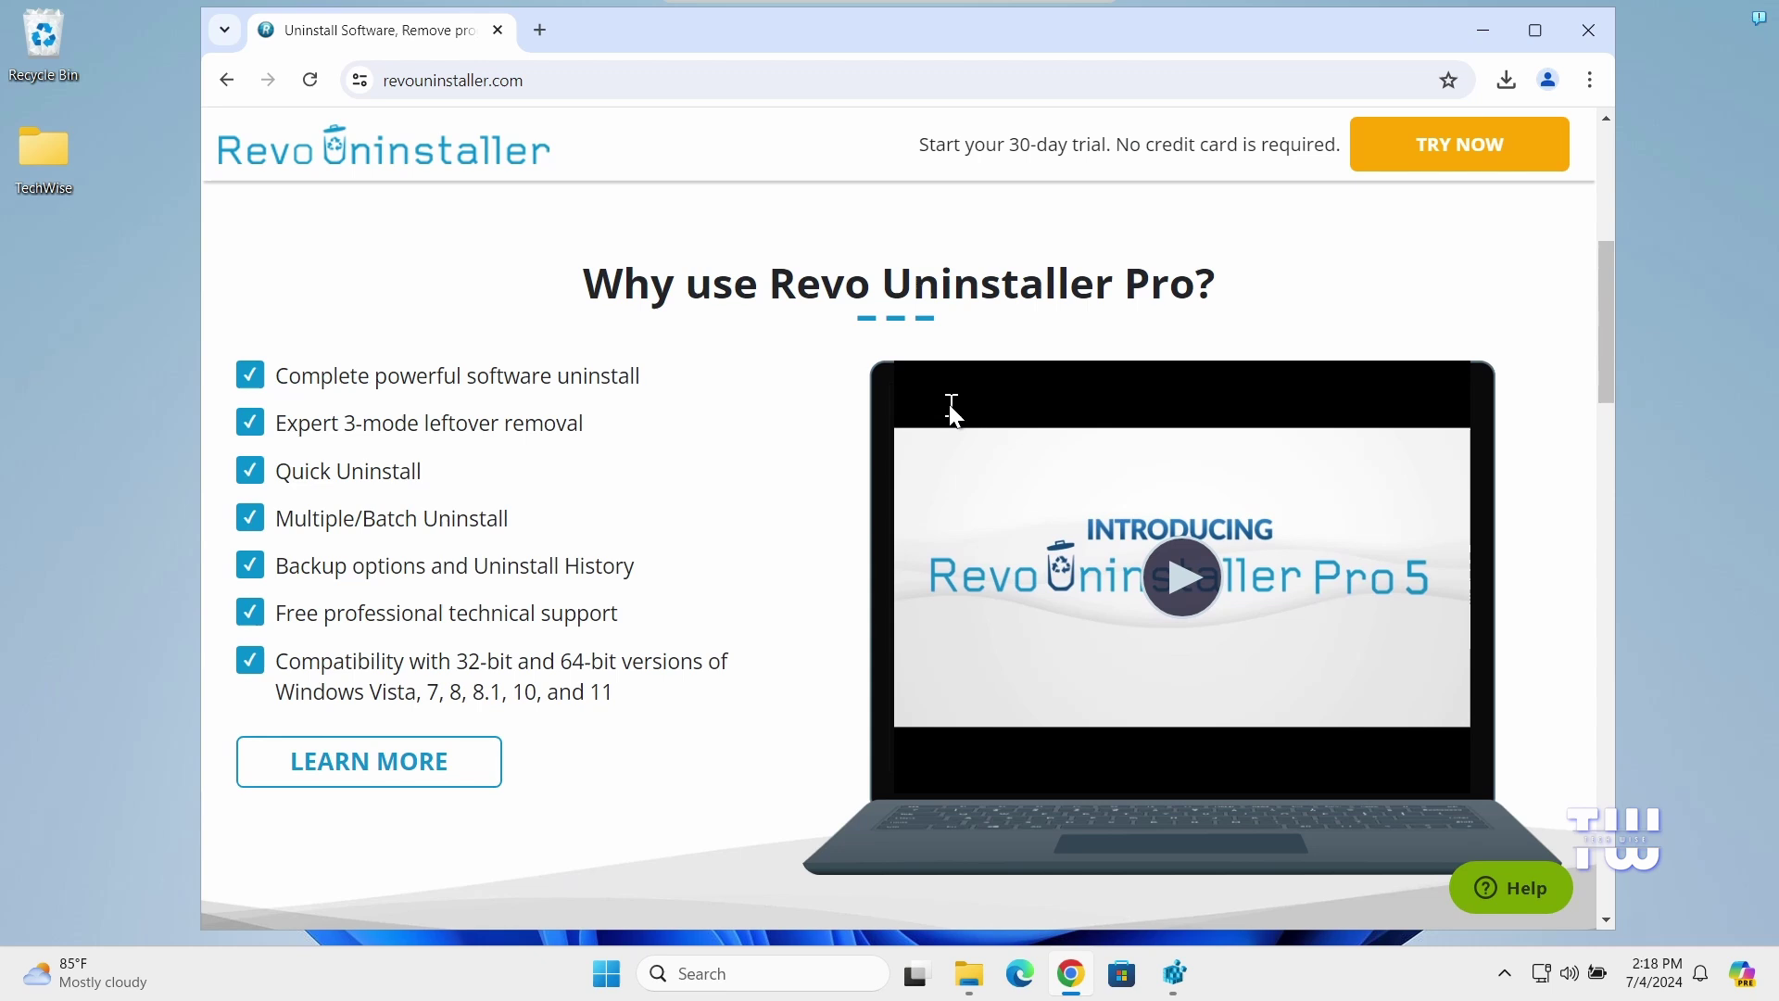
left_click_drag(288, 376, 653, 385)
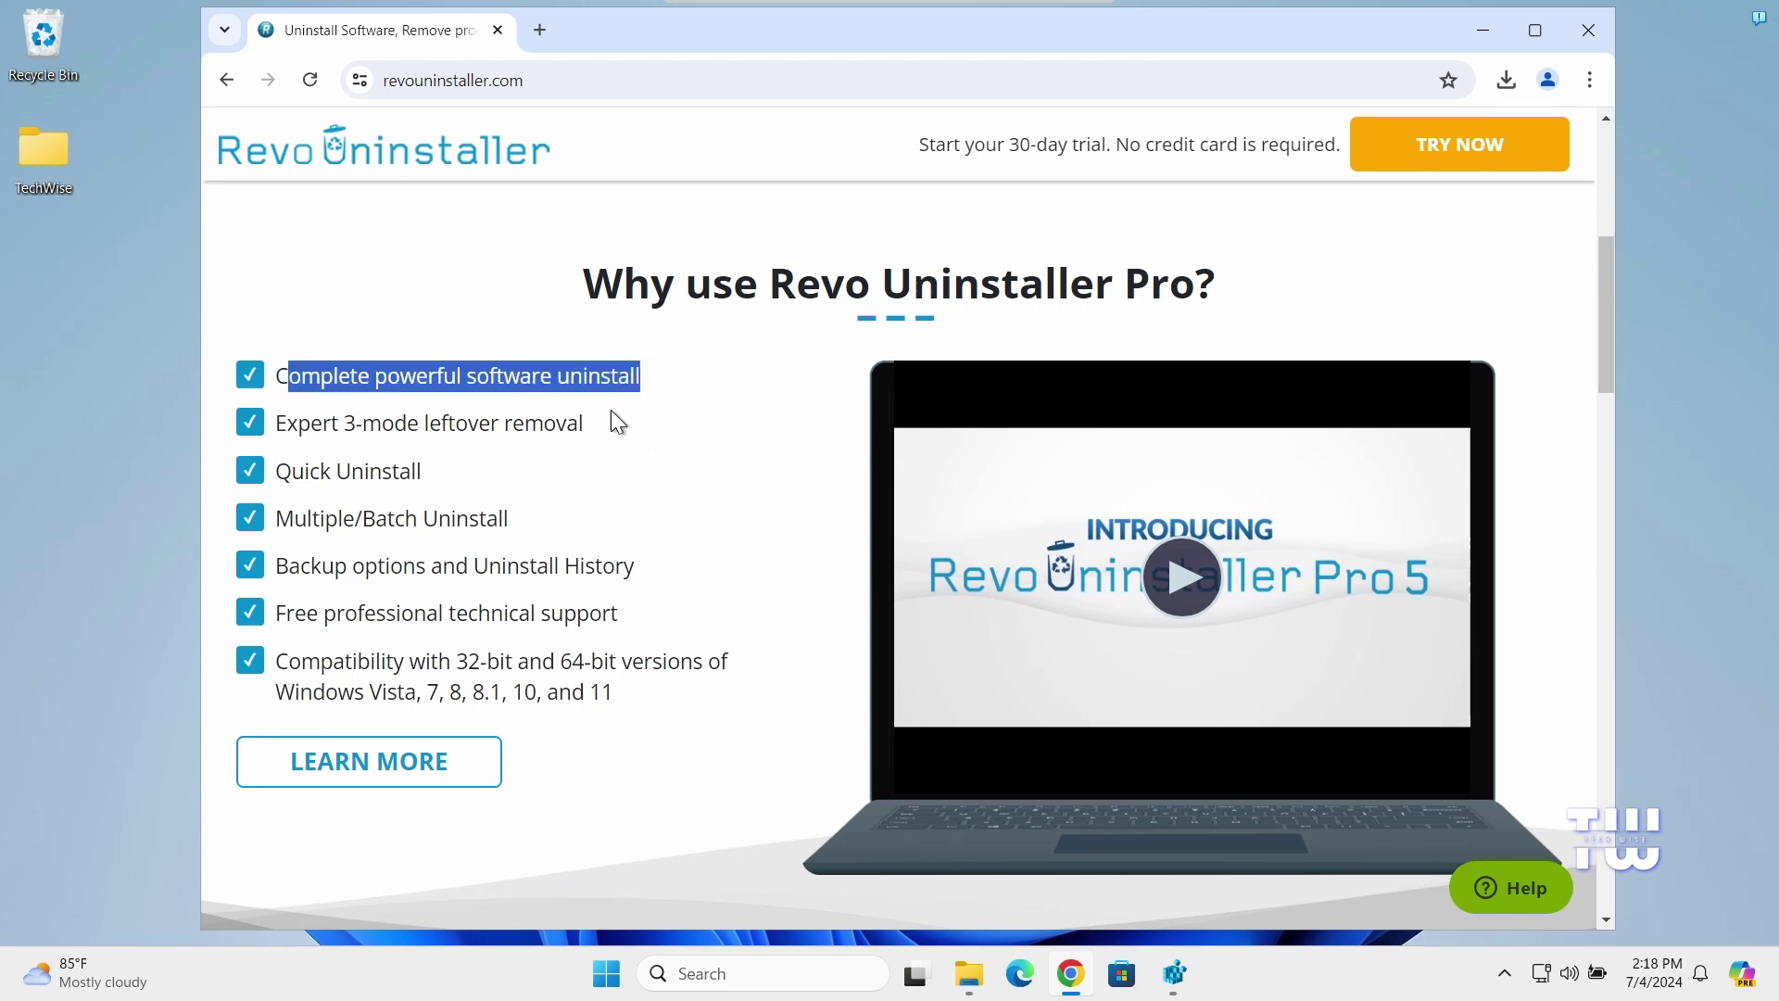
left_click_drag(345, 423, 598, 445)
left_click_drag(364, 471, 489, 480)
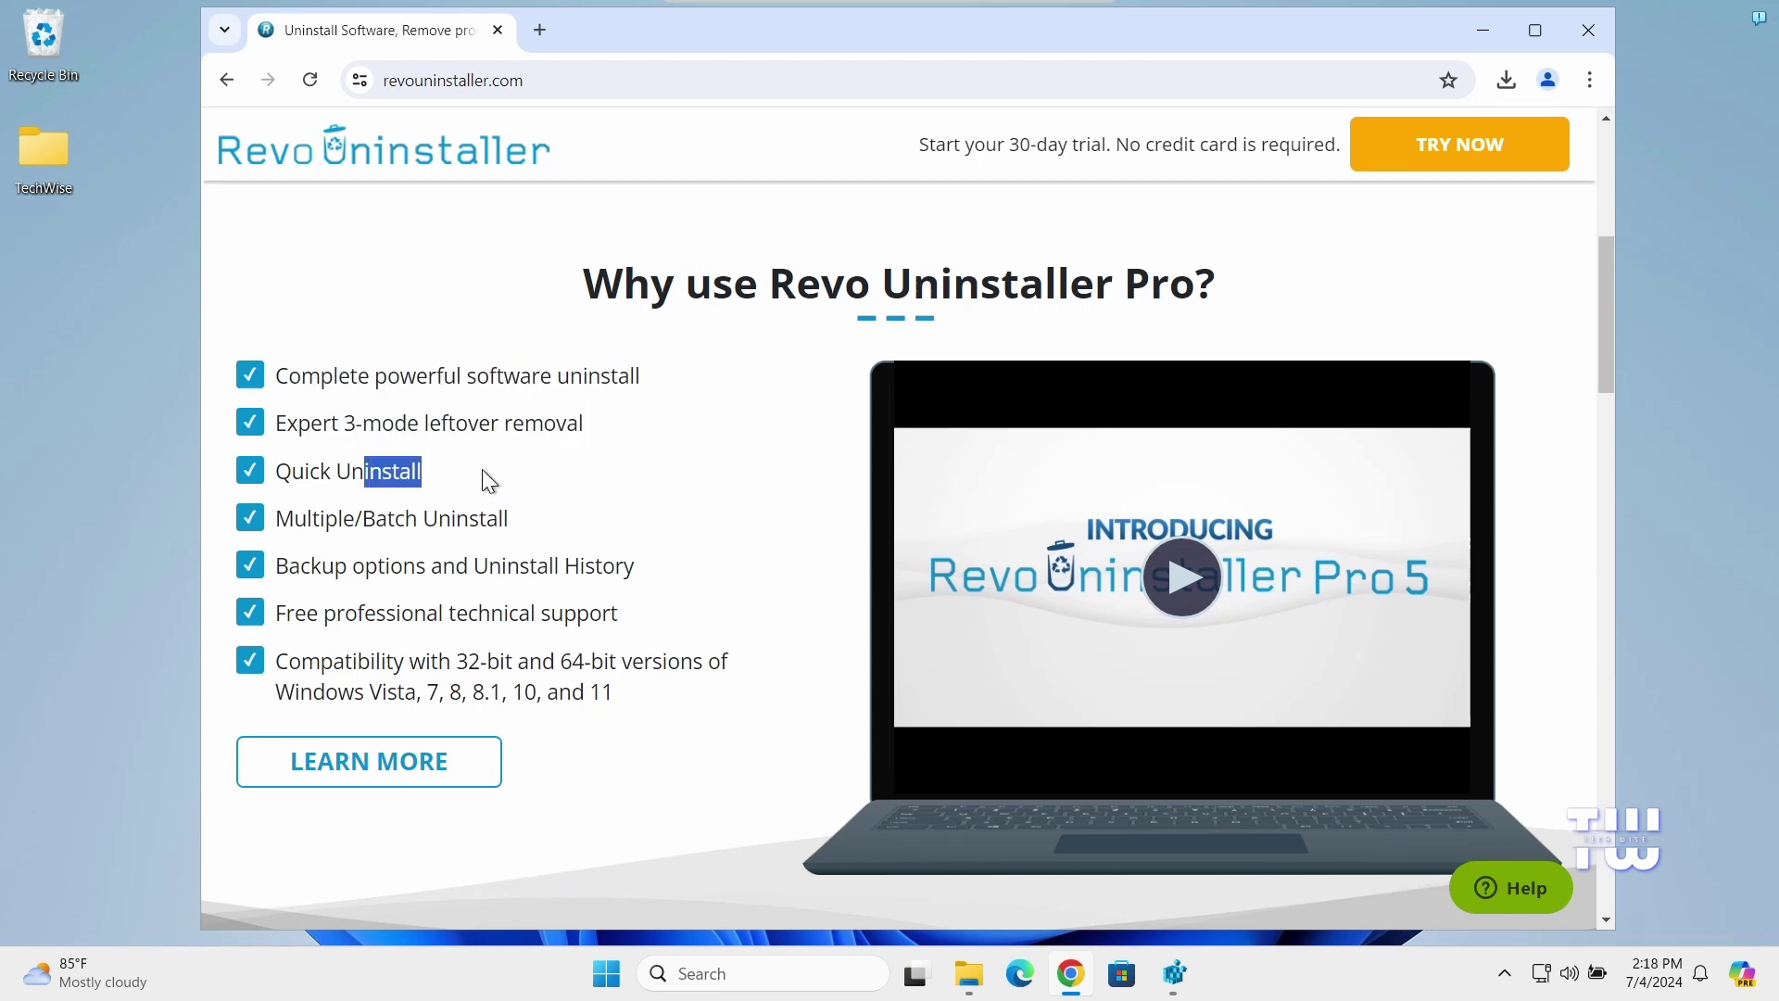
left_click_drag(388, 517, 516, 536)
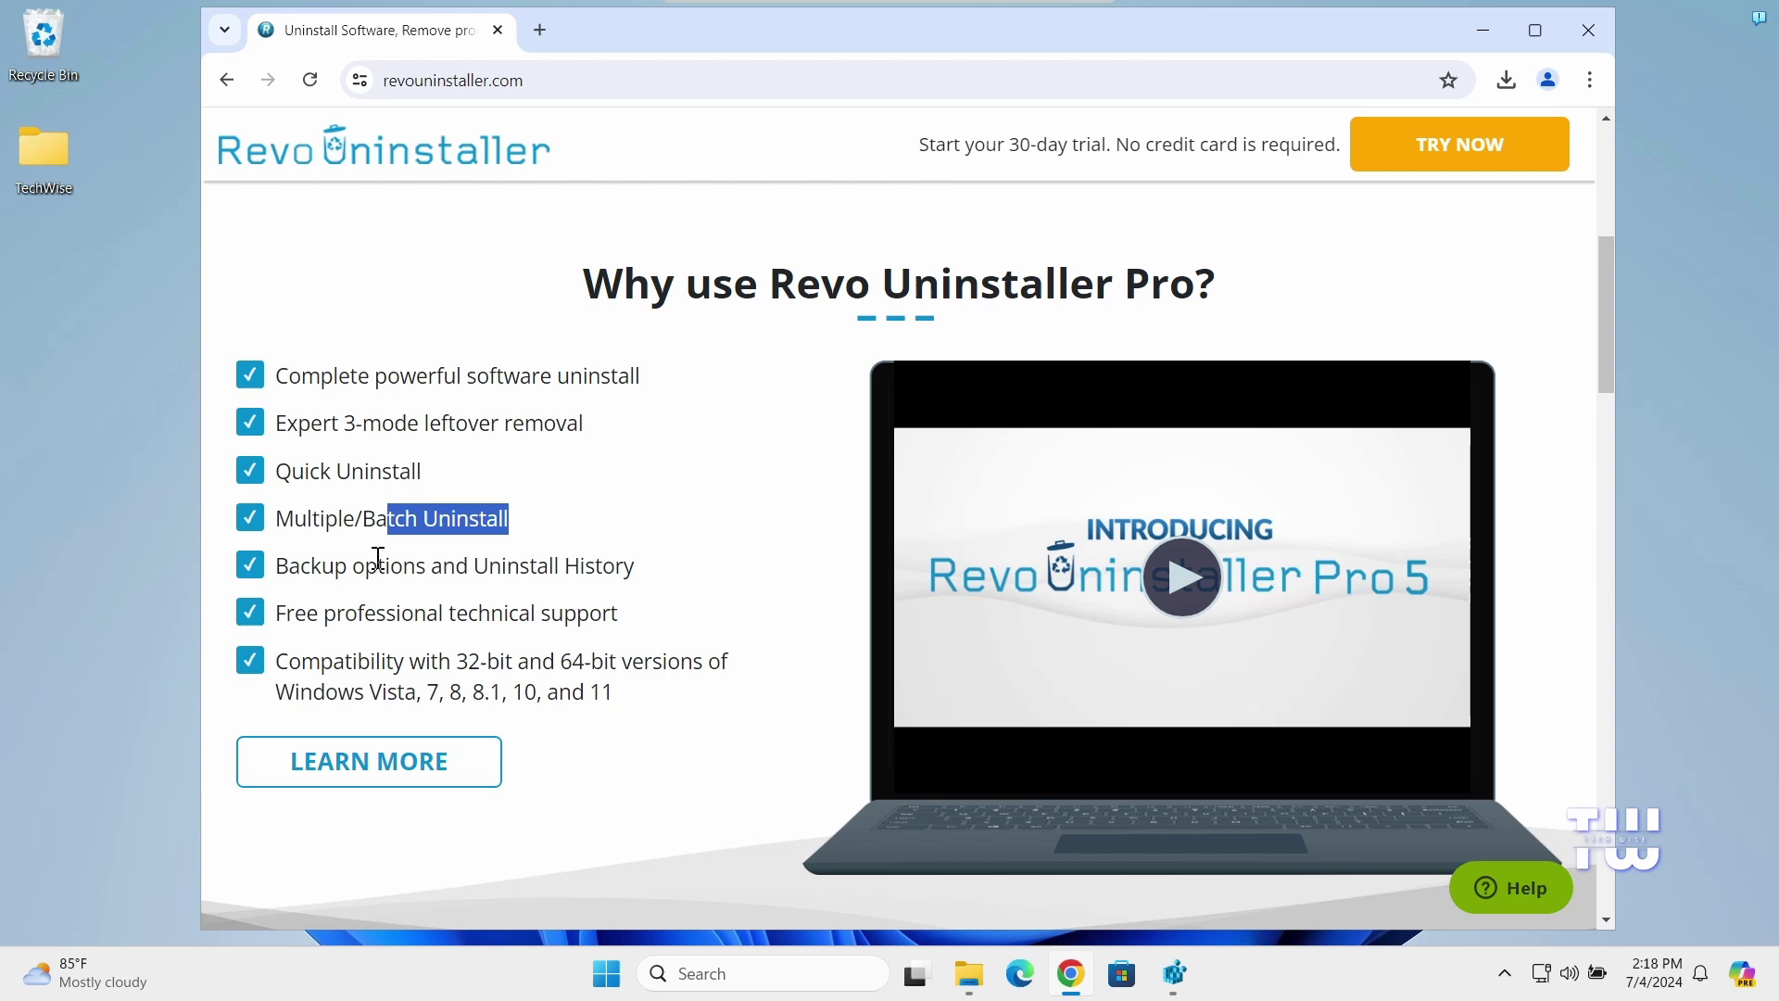
left_click_drag(378, 559, 646, 569)
left_click_drag(392, 613, 607, 609)
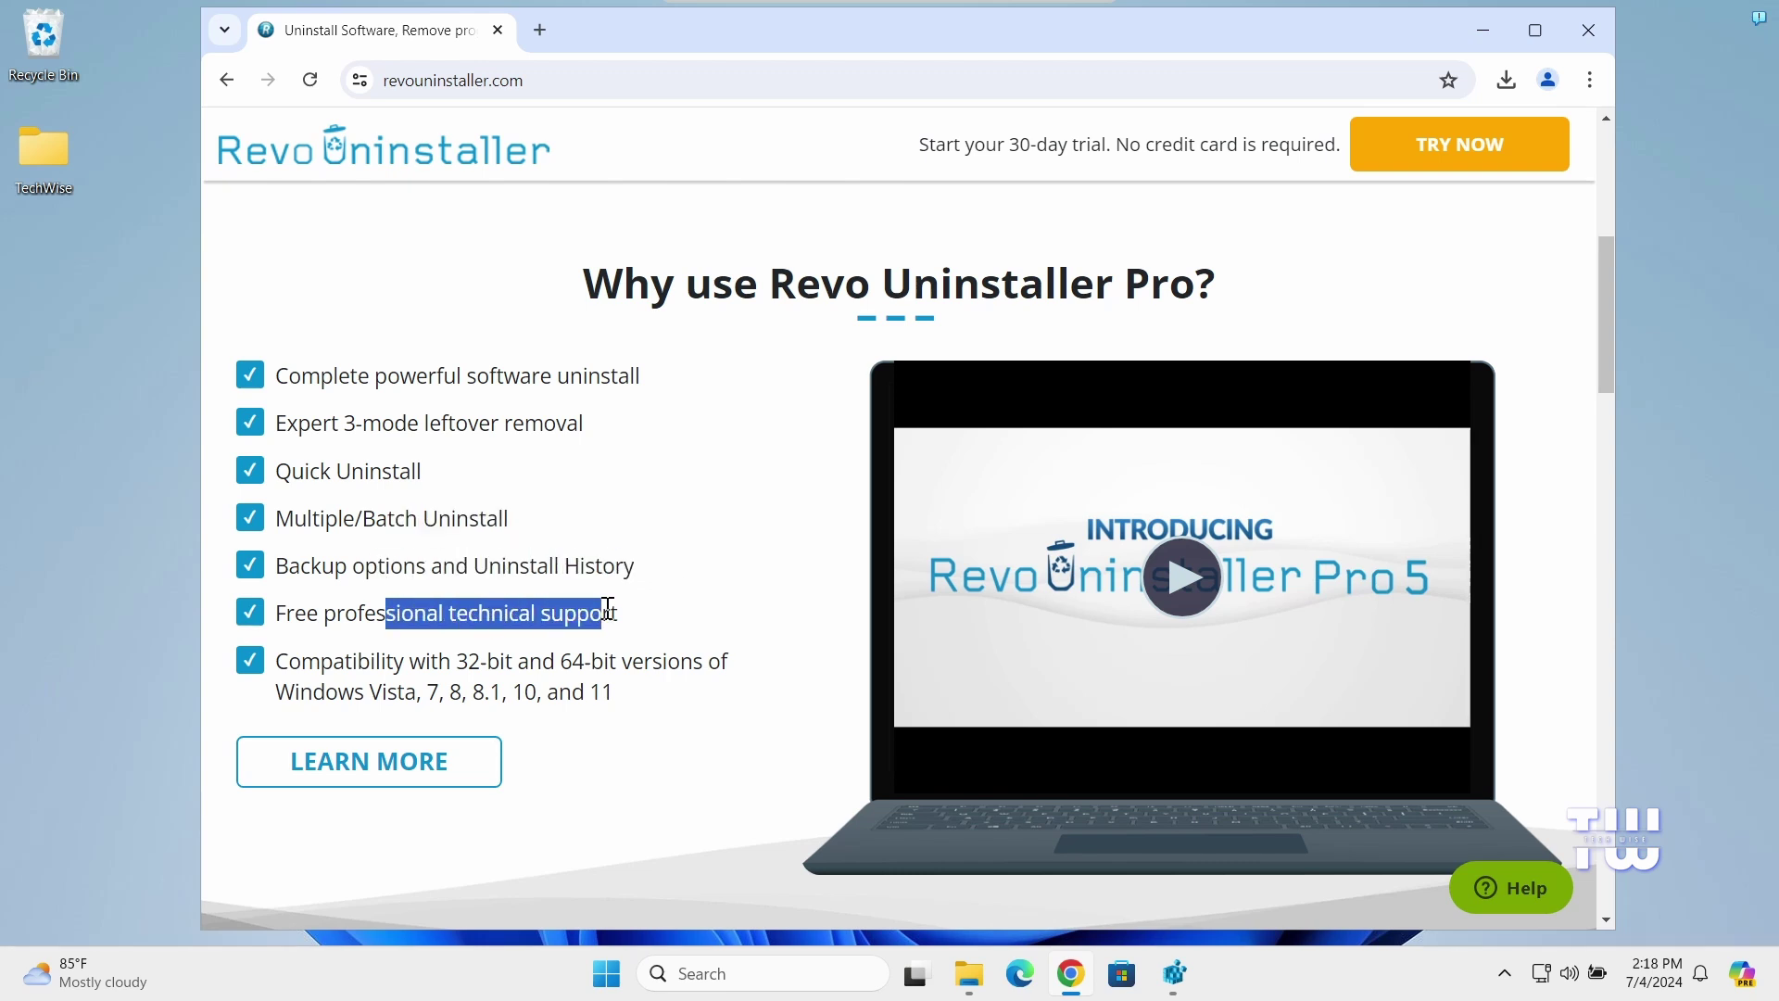
scroll(612, 616, "down", 7)
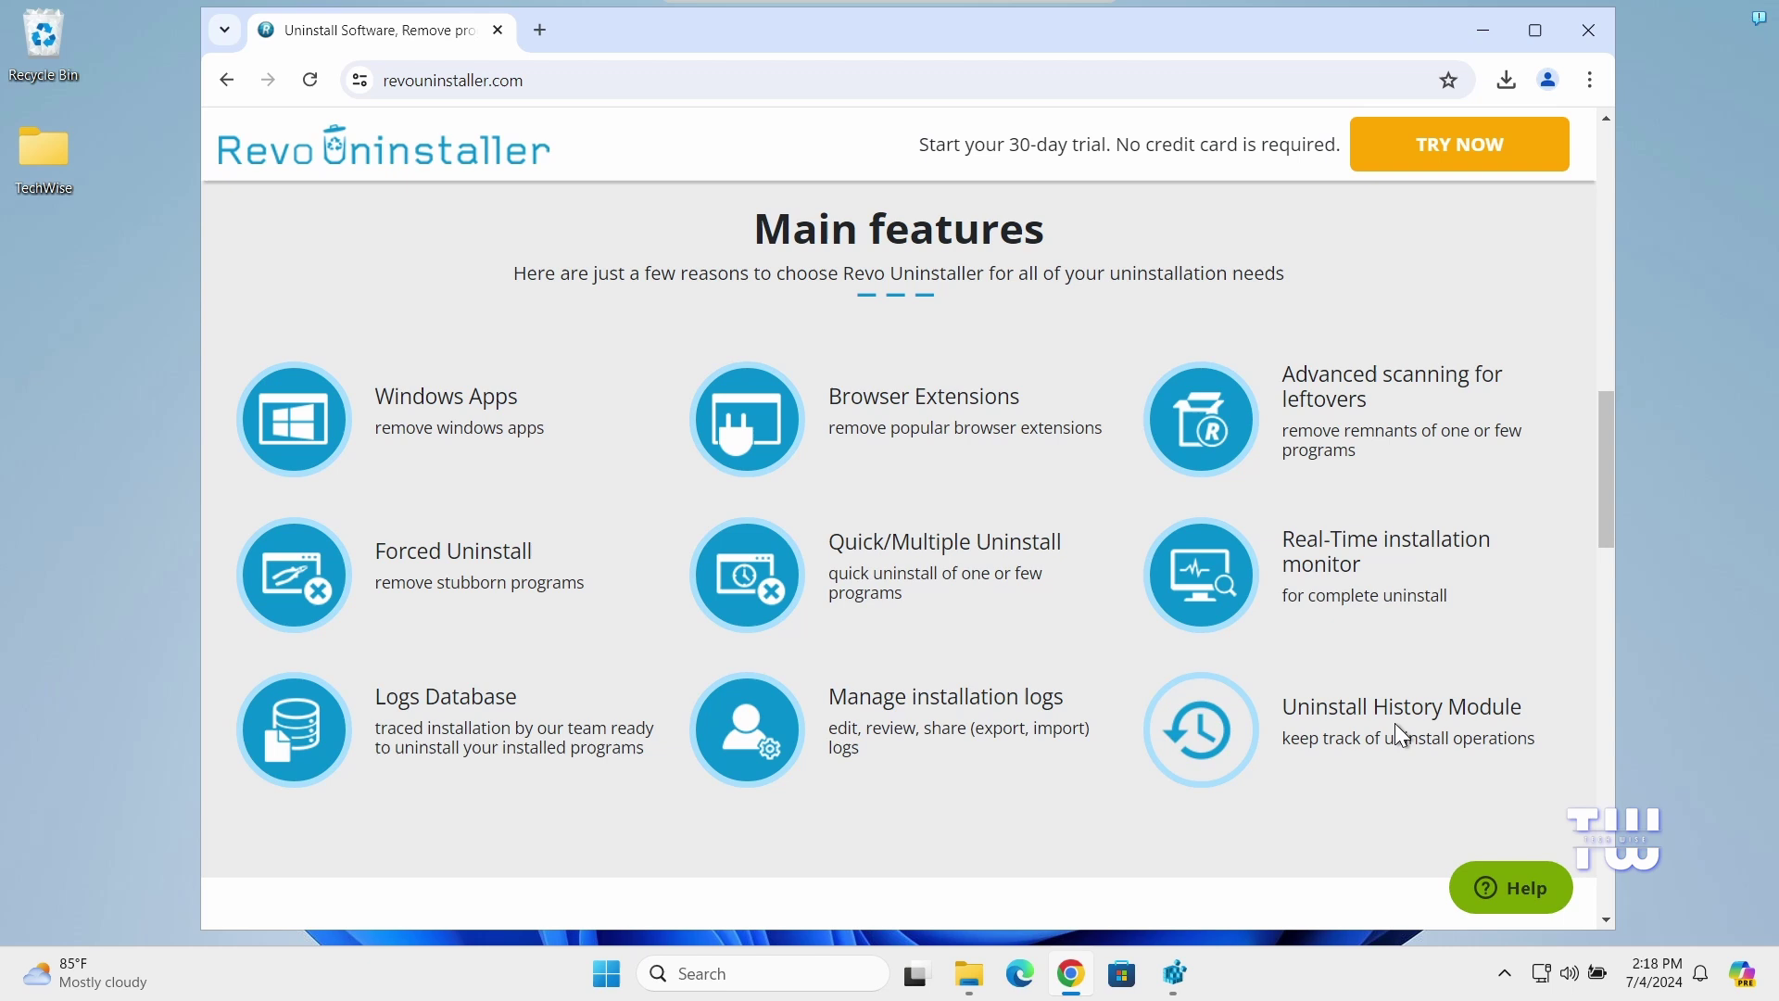
scroll(1395, 725, "down", 15)
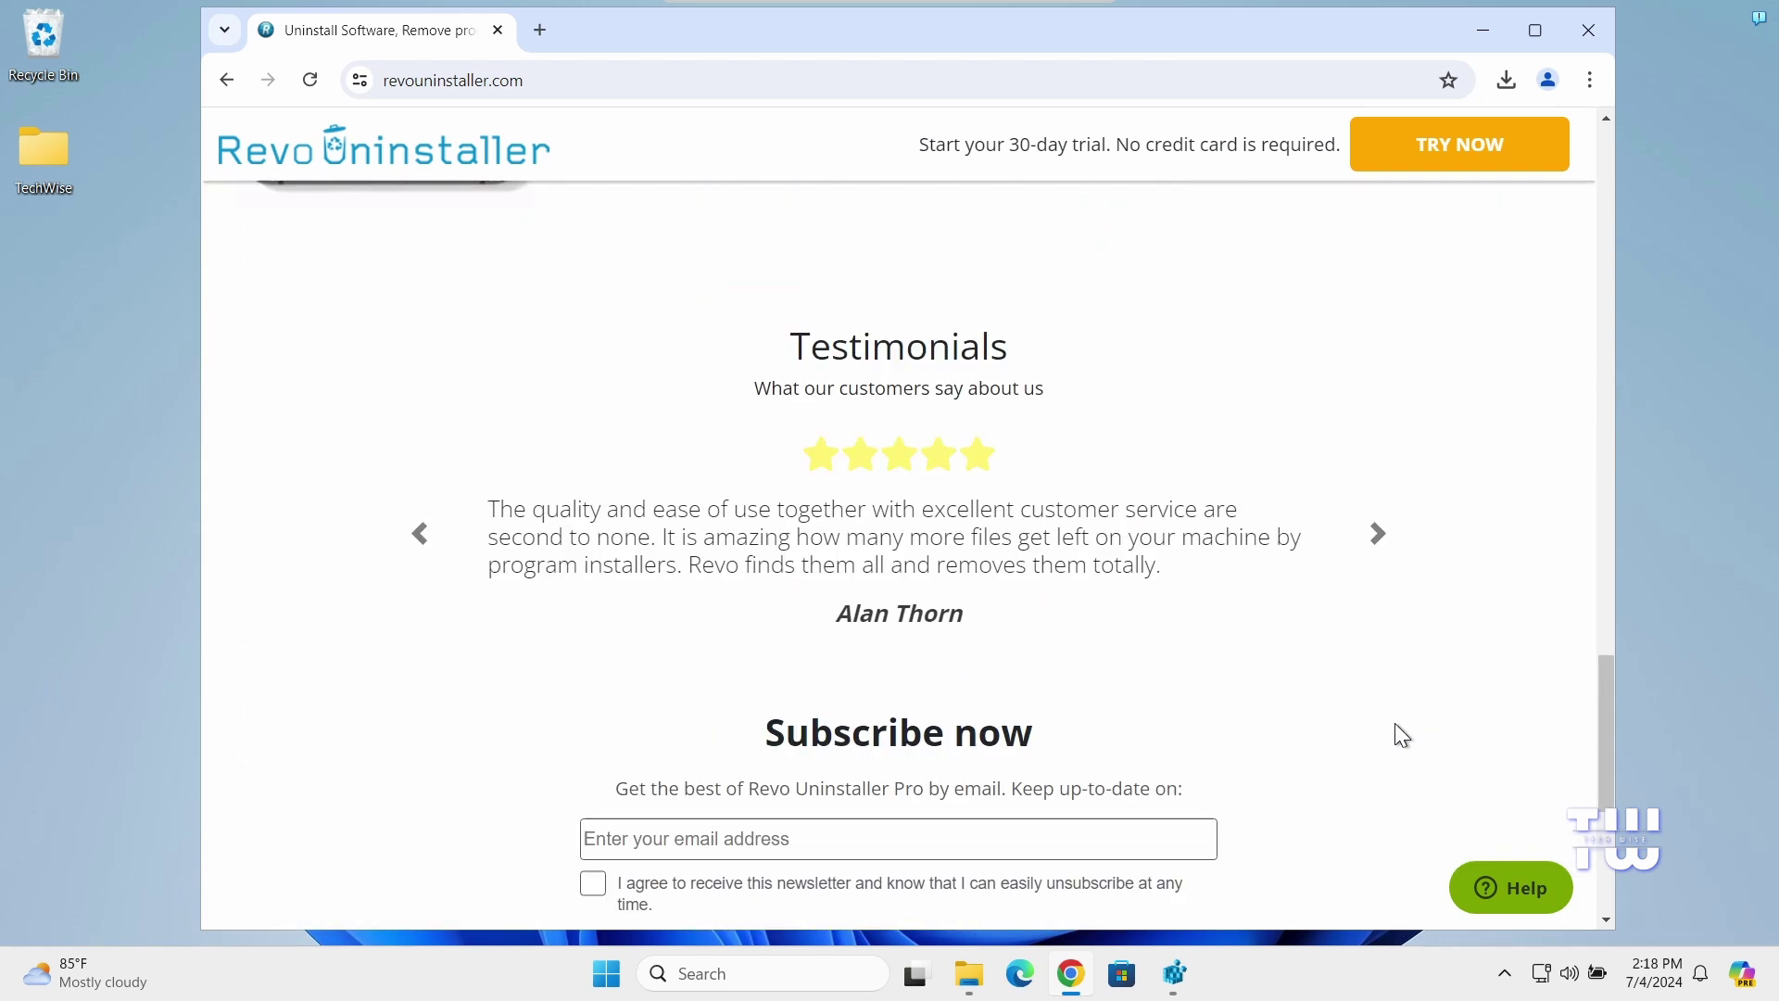
scroll(1395, 724, "down", 5)
scroll(1396, 725, "up", 15)
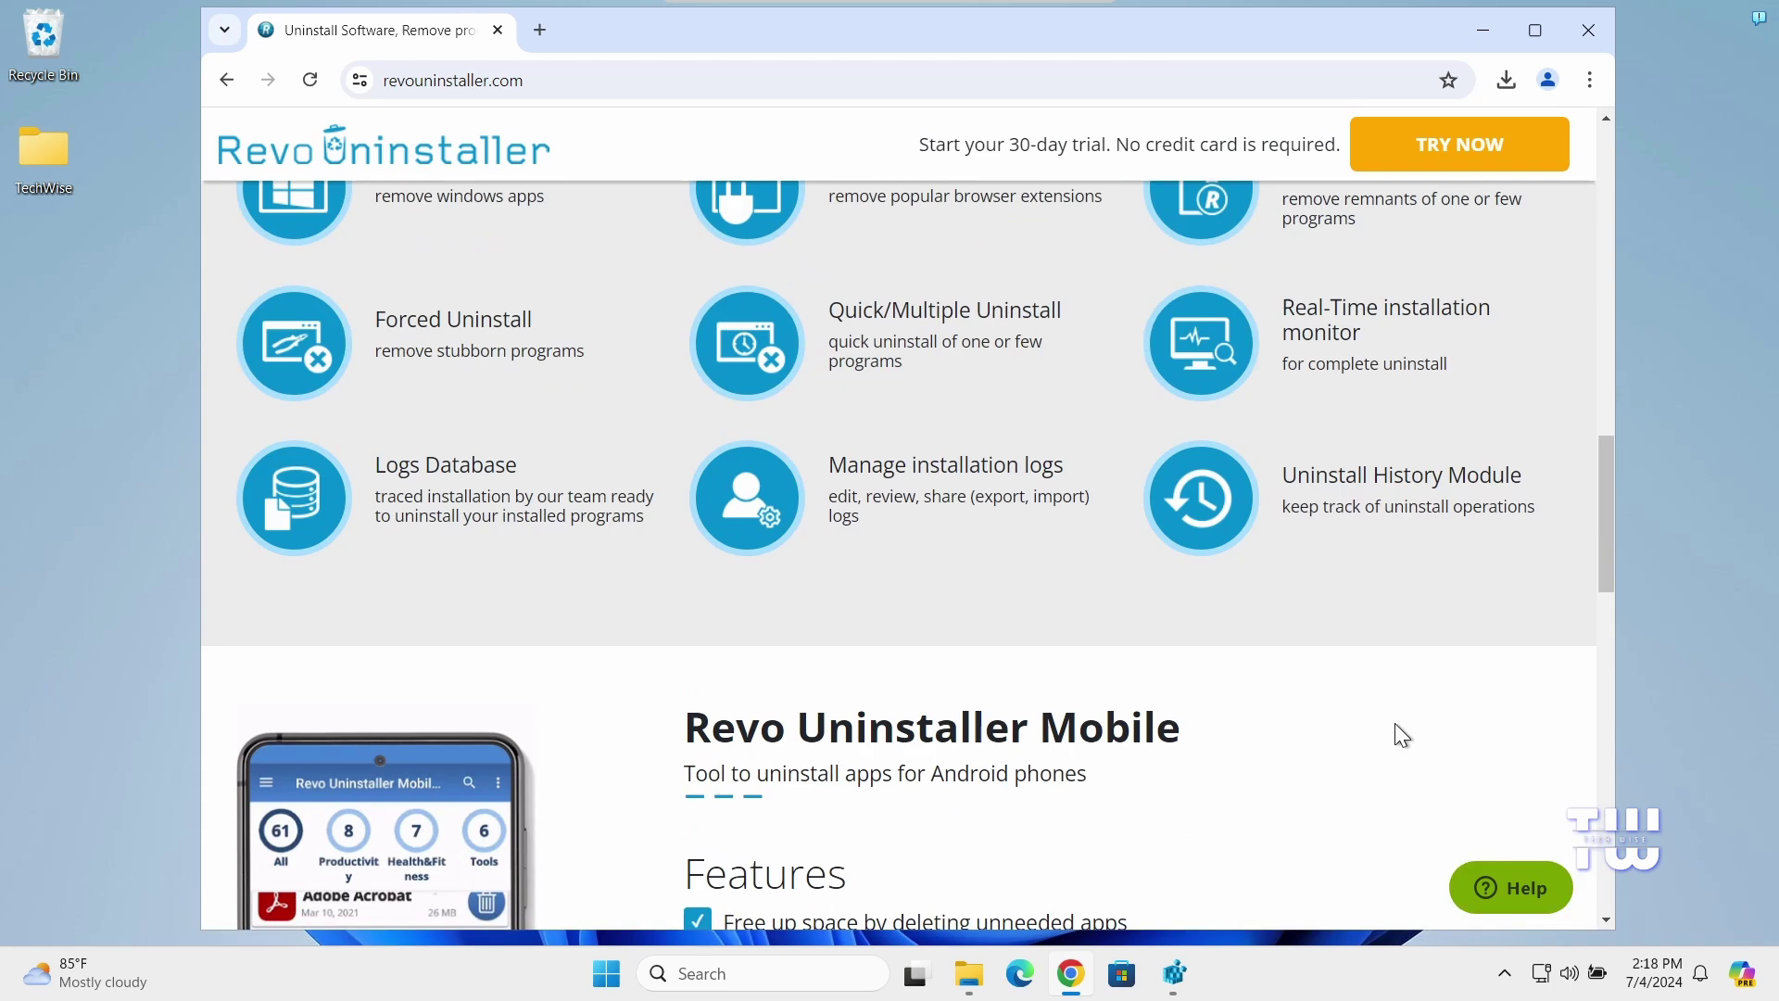
scroll(1397, 734, "up", 10)
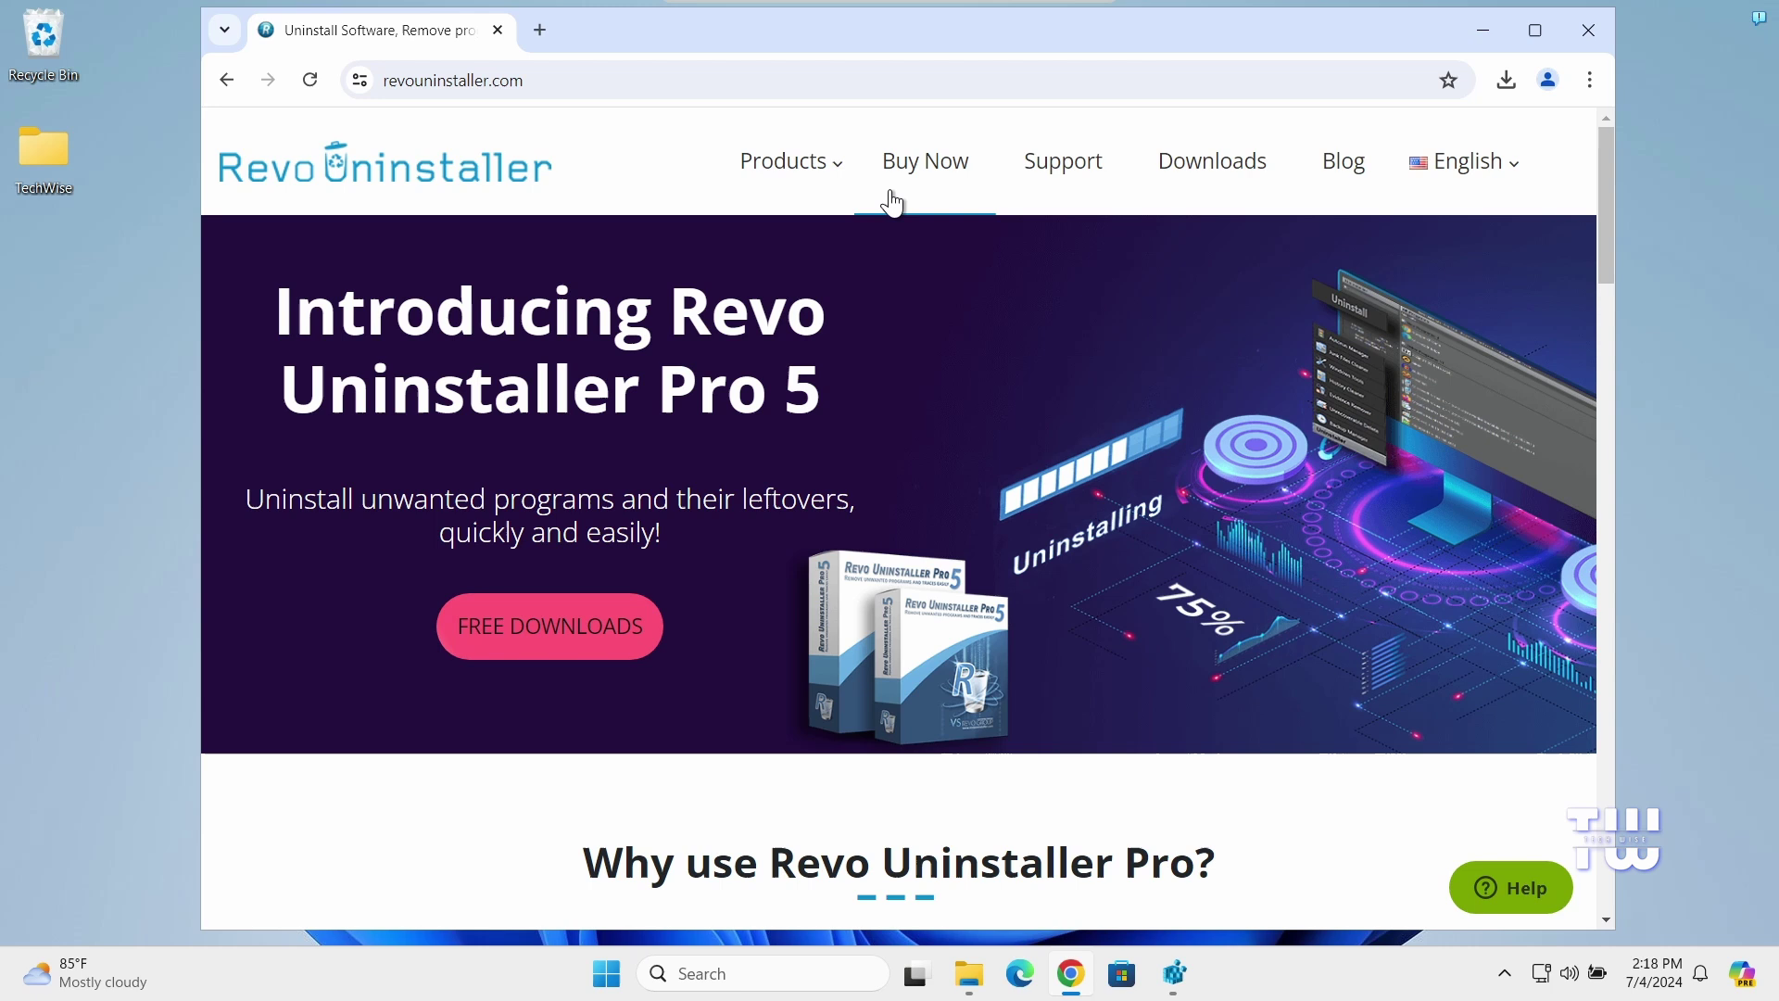
Open the Revo Uninstaller Free page from the Products menu, then minimize and restore Chrome.
mouse_move(838, 173)
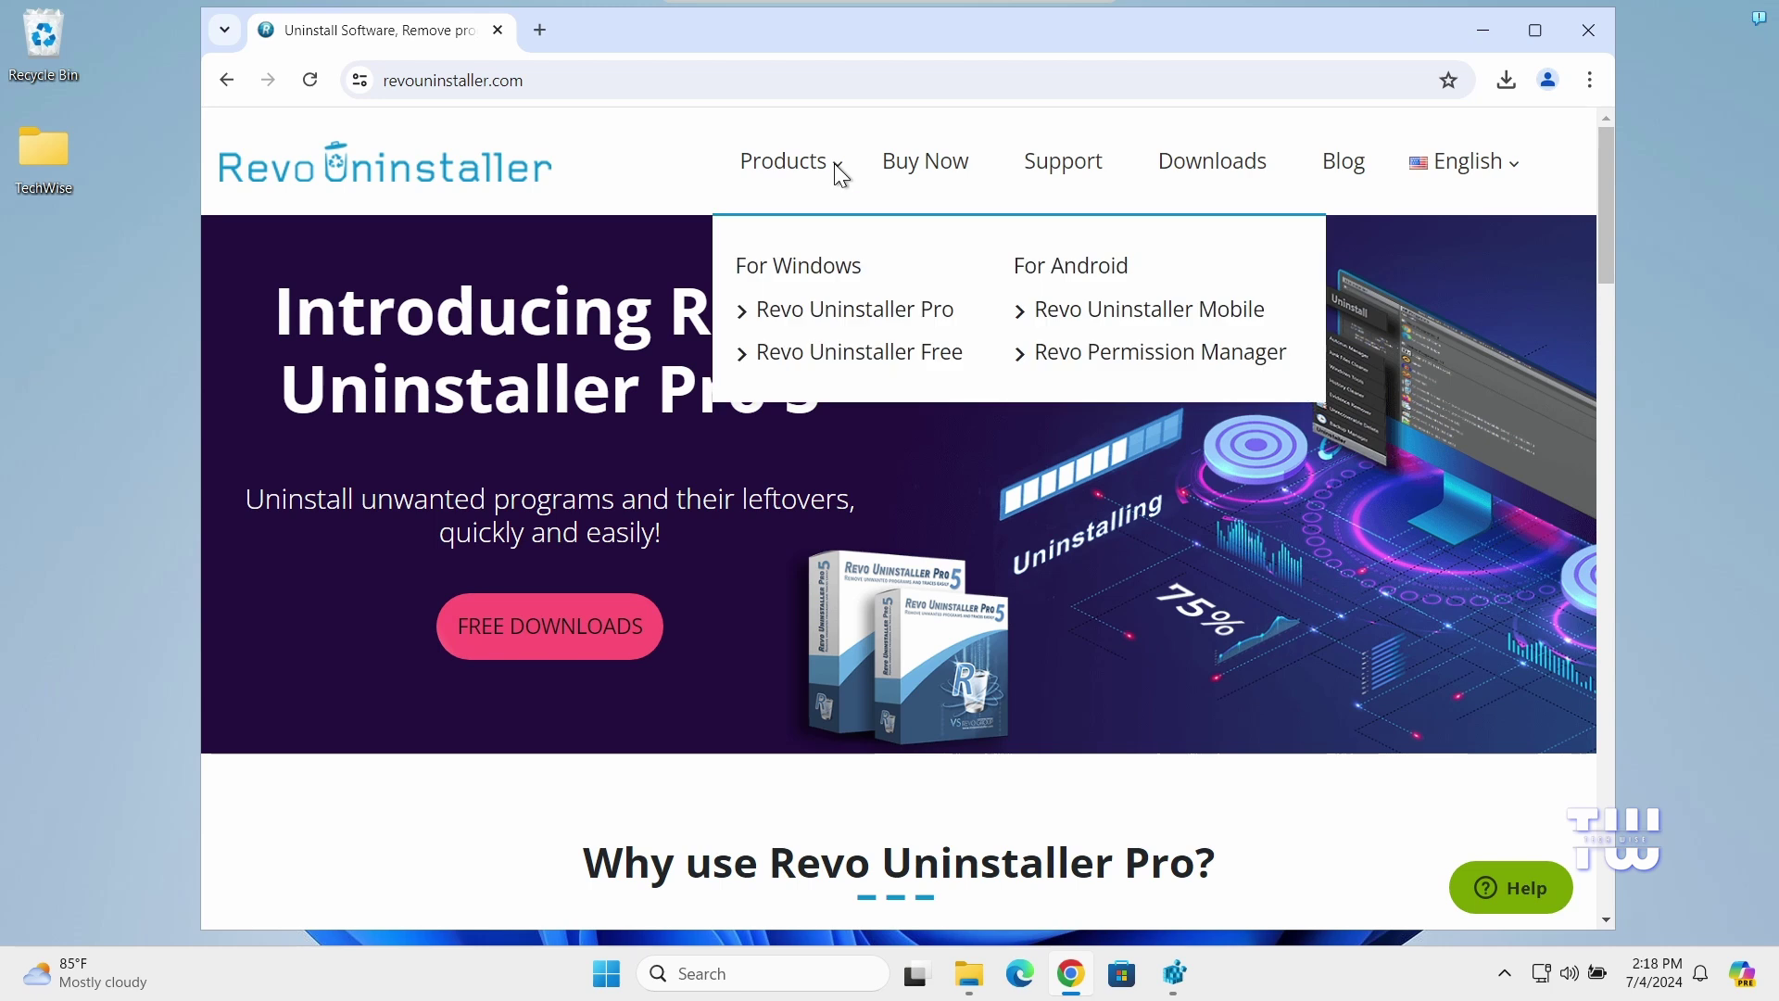
left_click(882, 356)
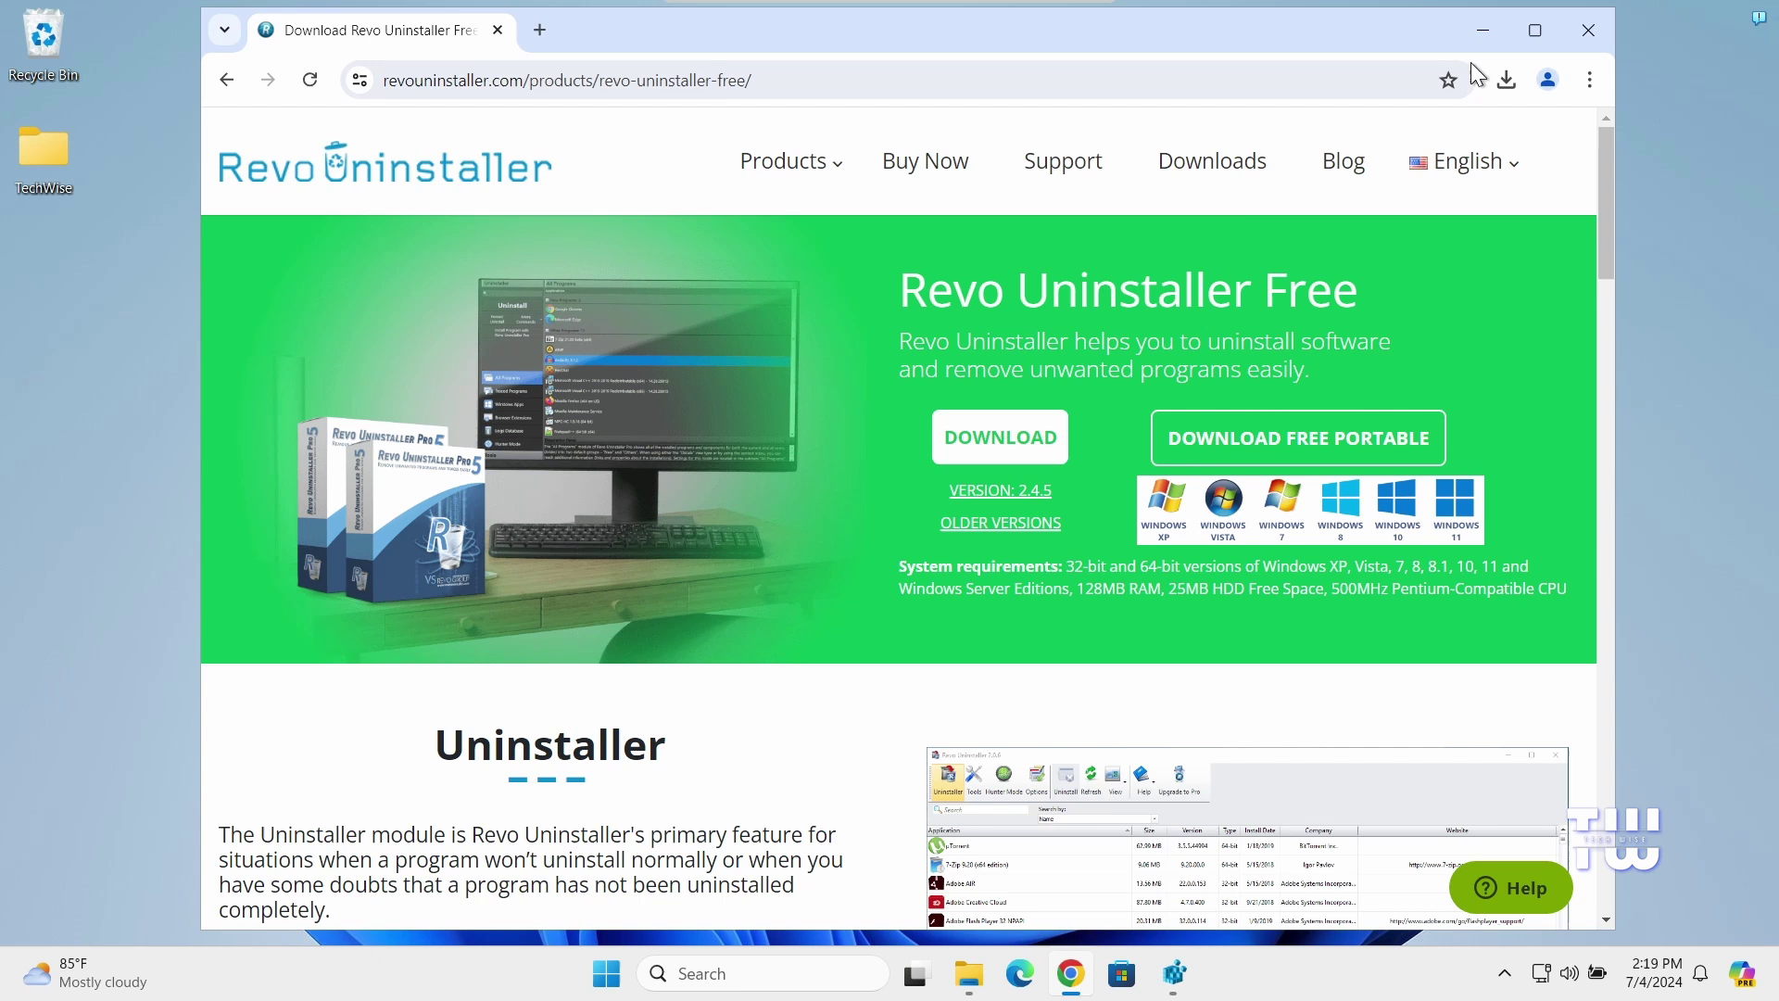
left_click(1481, 31)
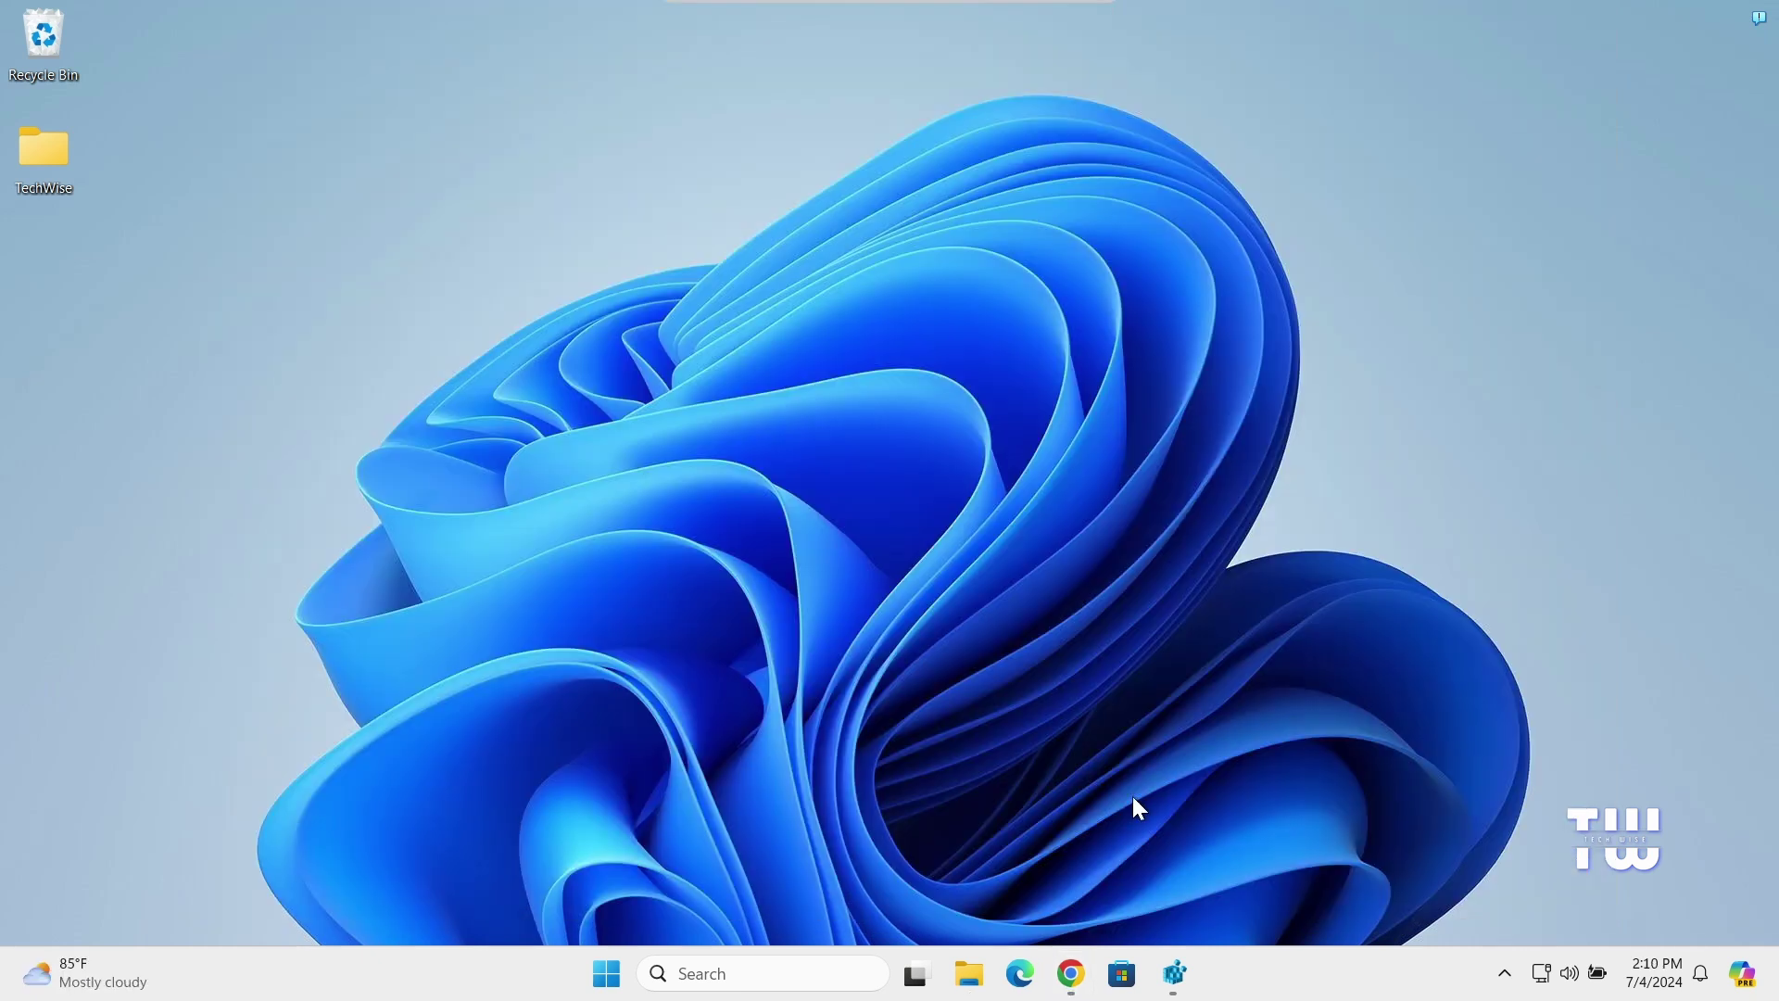
left_click(1072, 974)
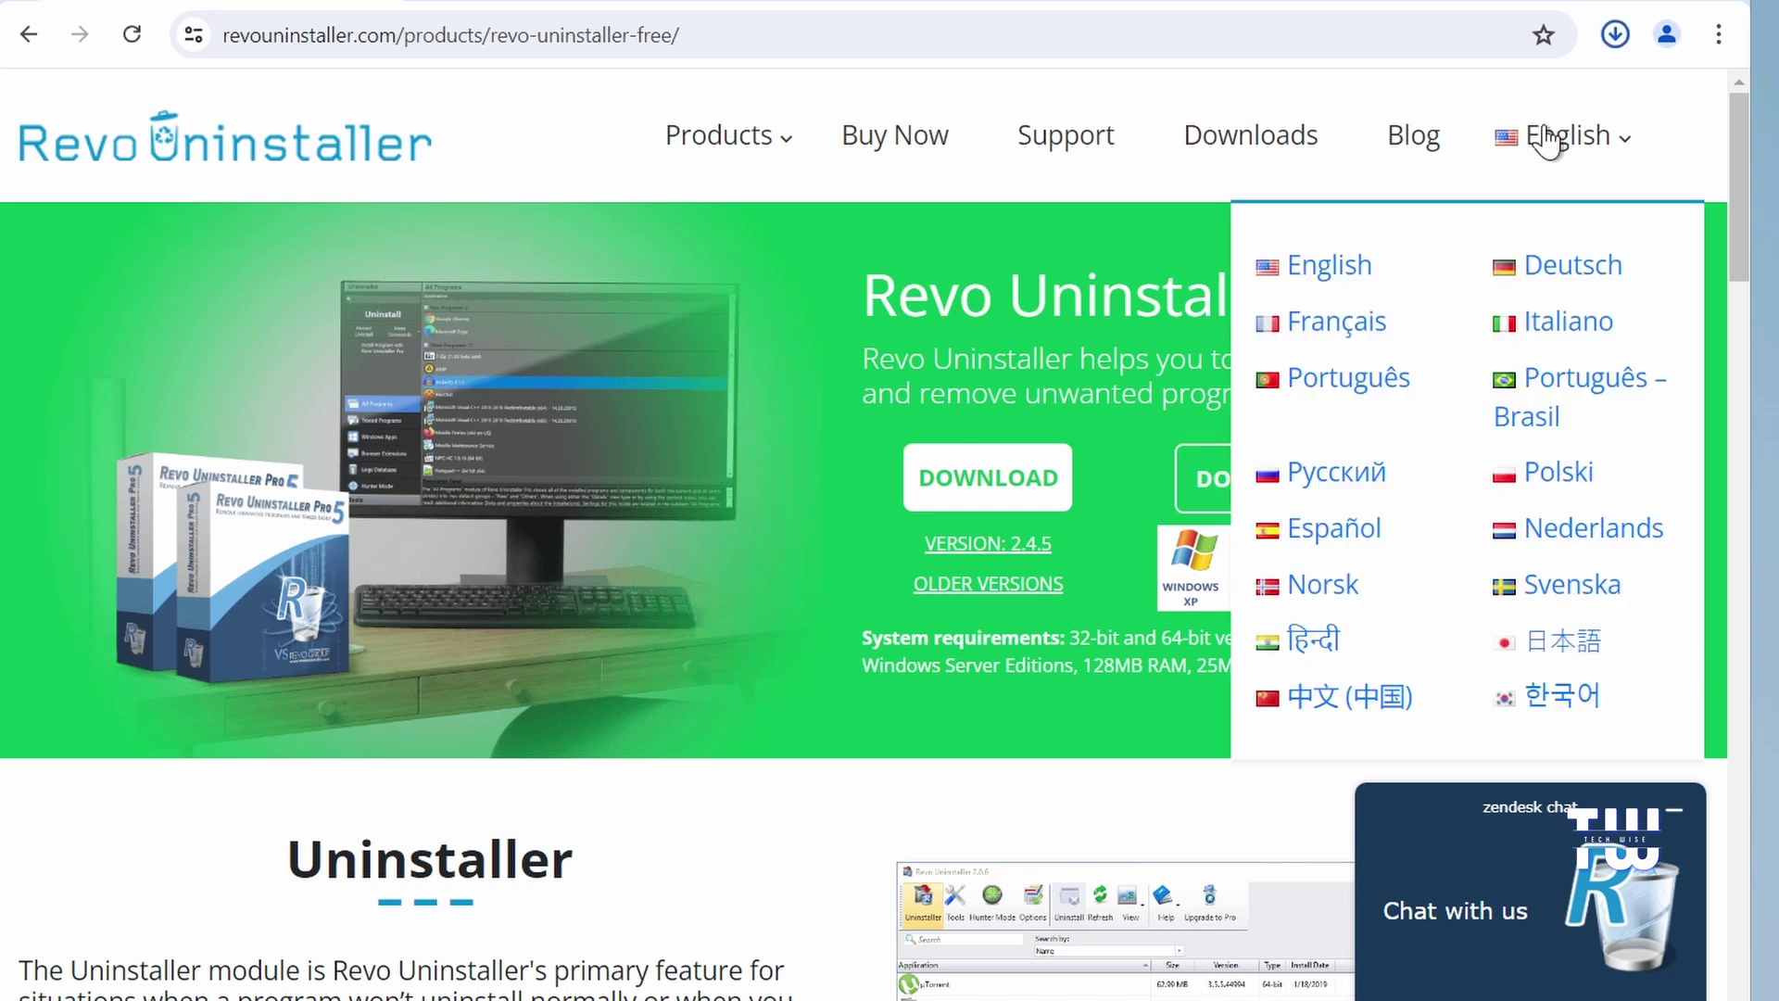
Extract RevoUninstaller_Portable.zip into Downloads and bring up RevoUPort.exe's context menu in the extracted folder.
left_click(1615, 34)
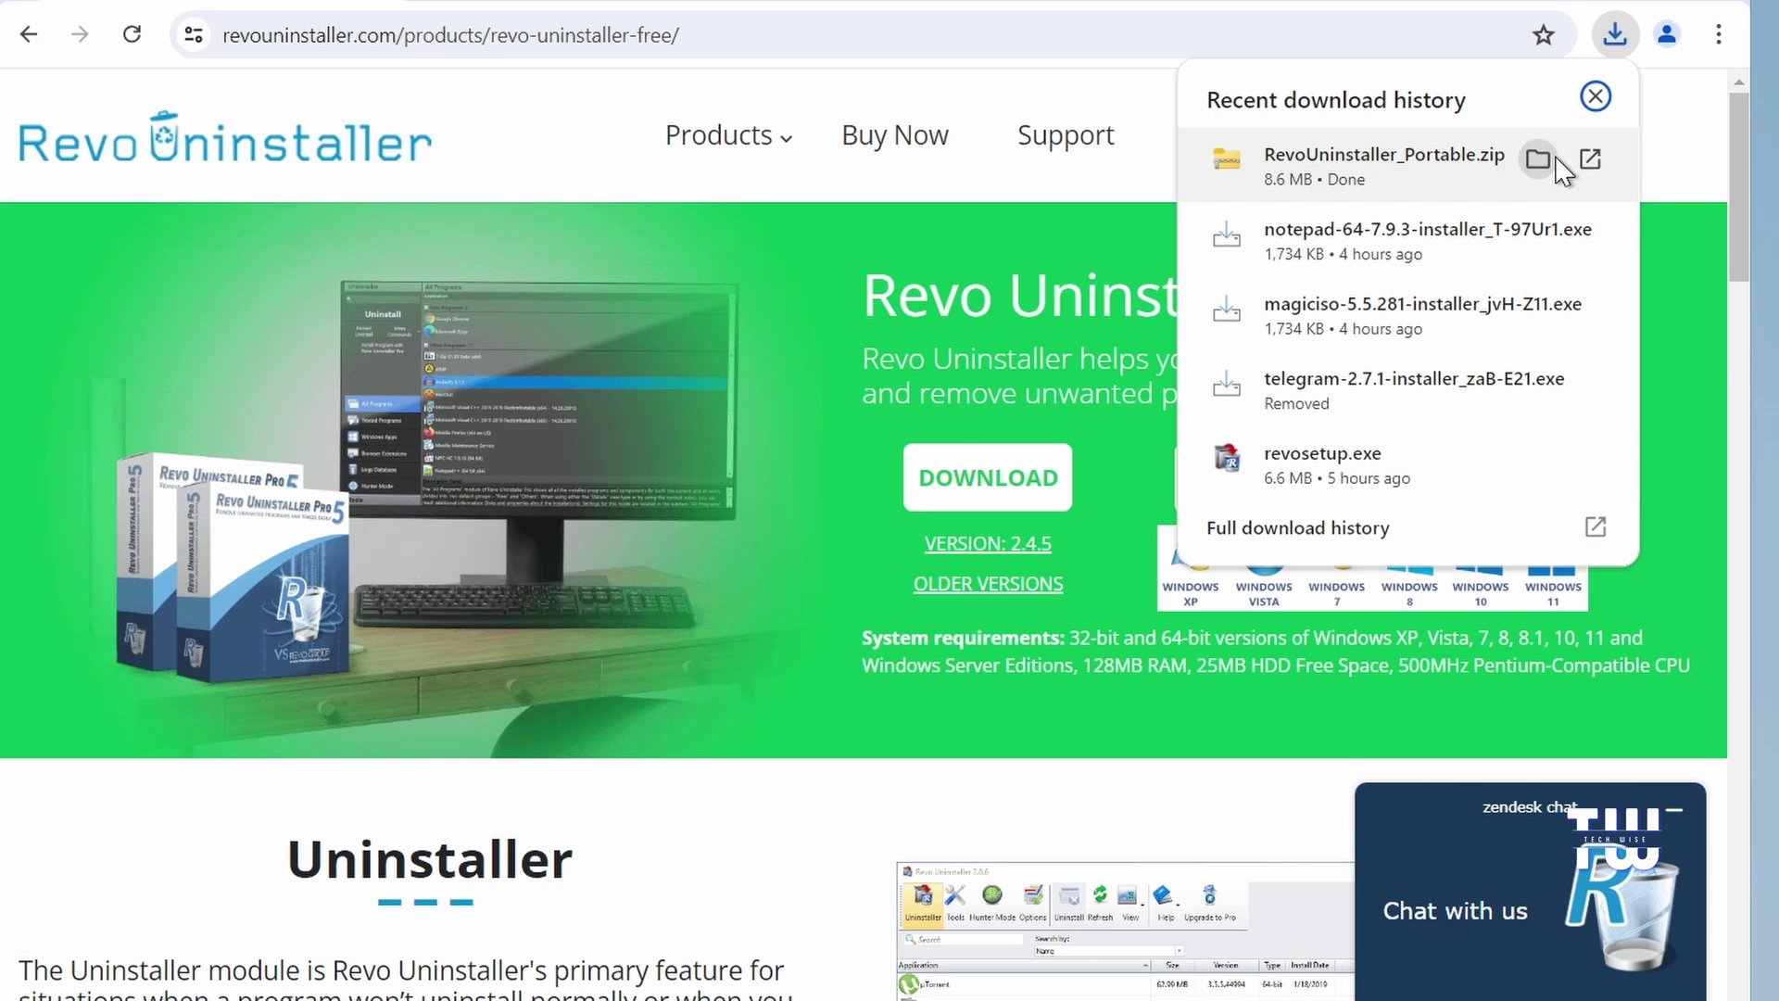
left_click(1540, 157)
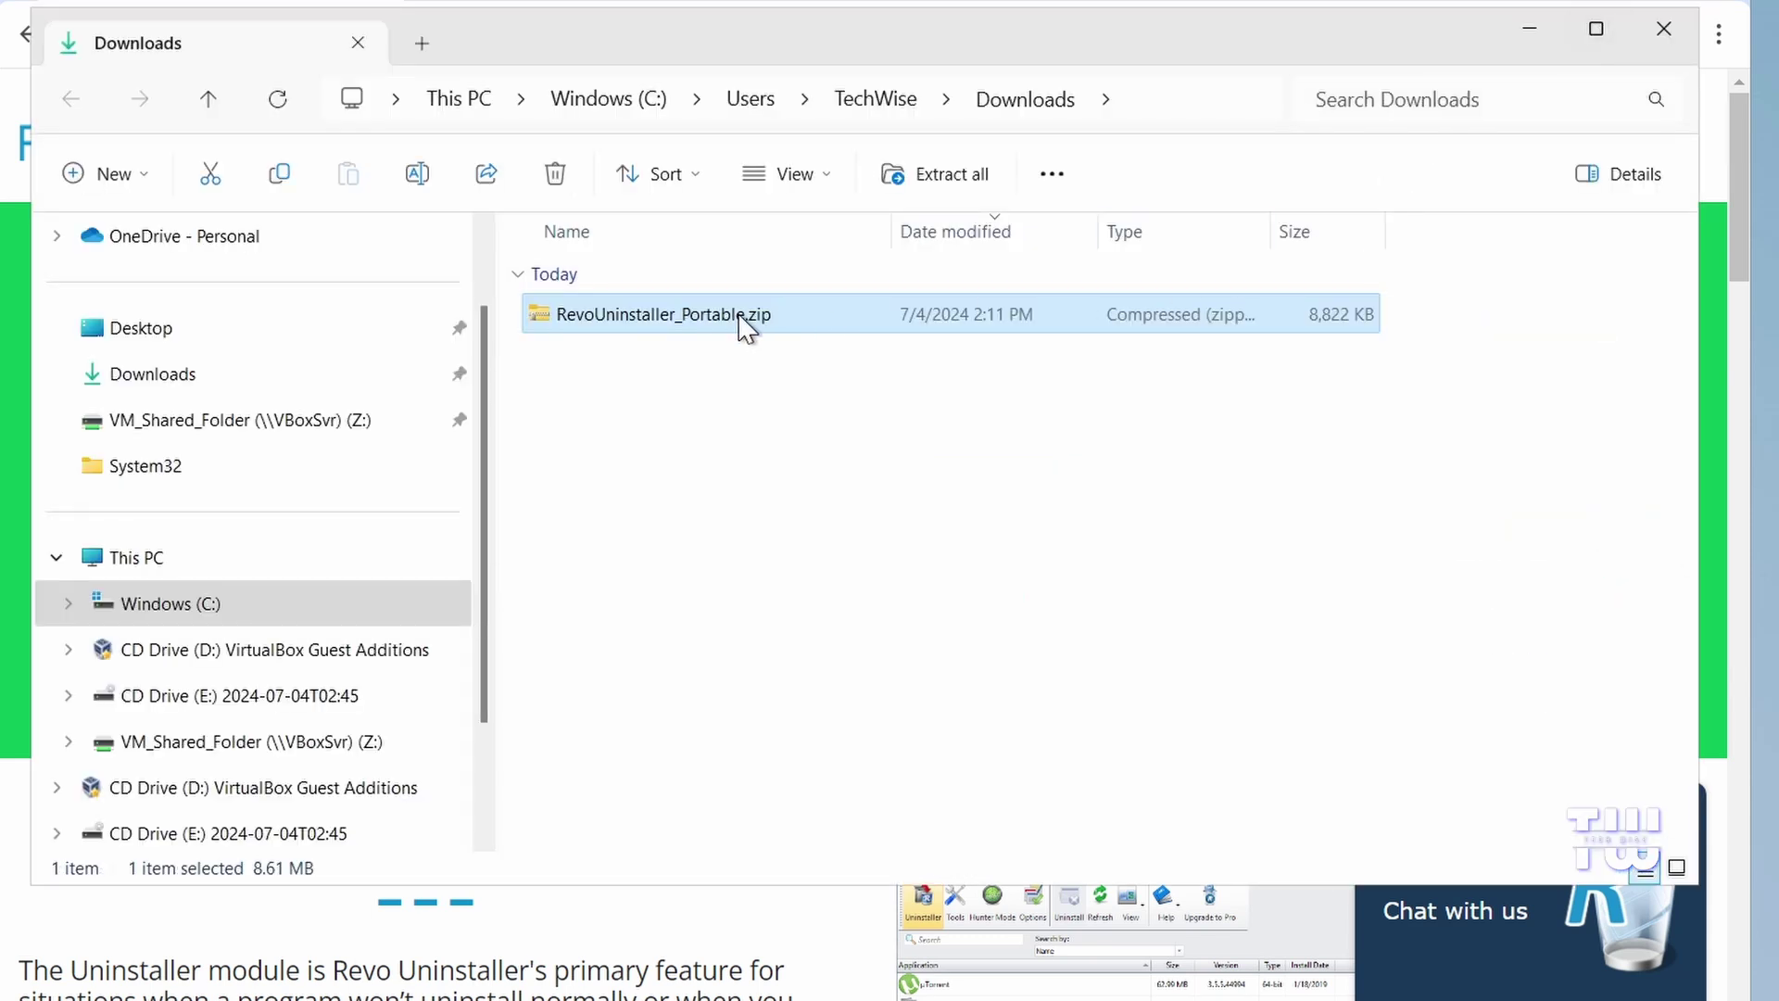
right_click(742, 323)
left_click(885, 545)
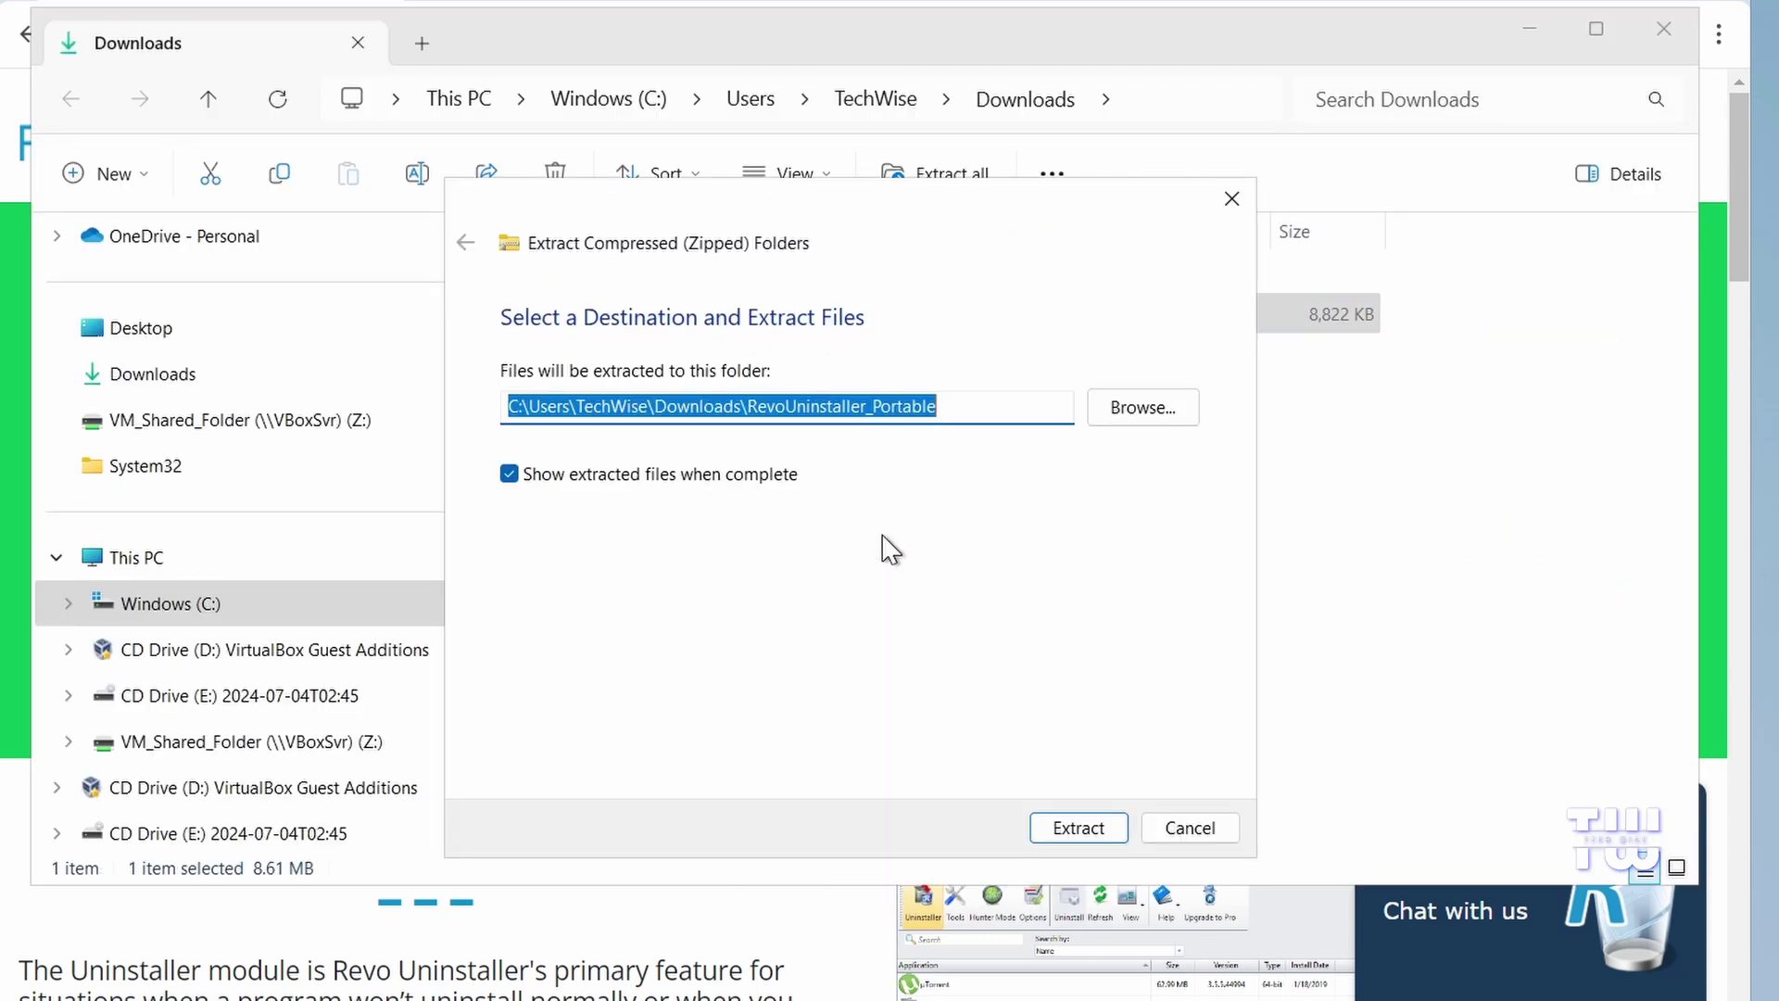
left_click(1120, 828)
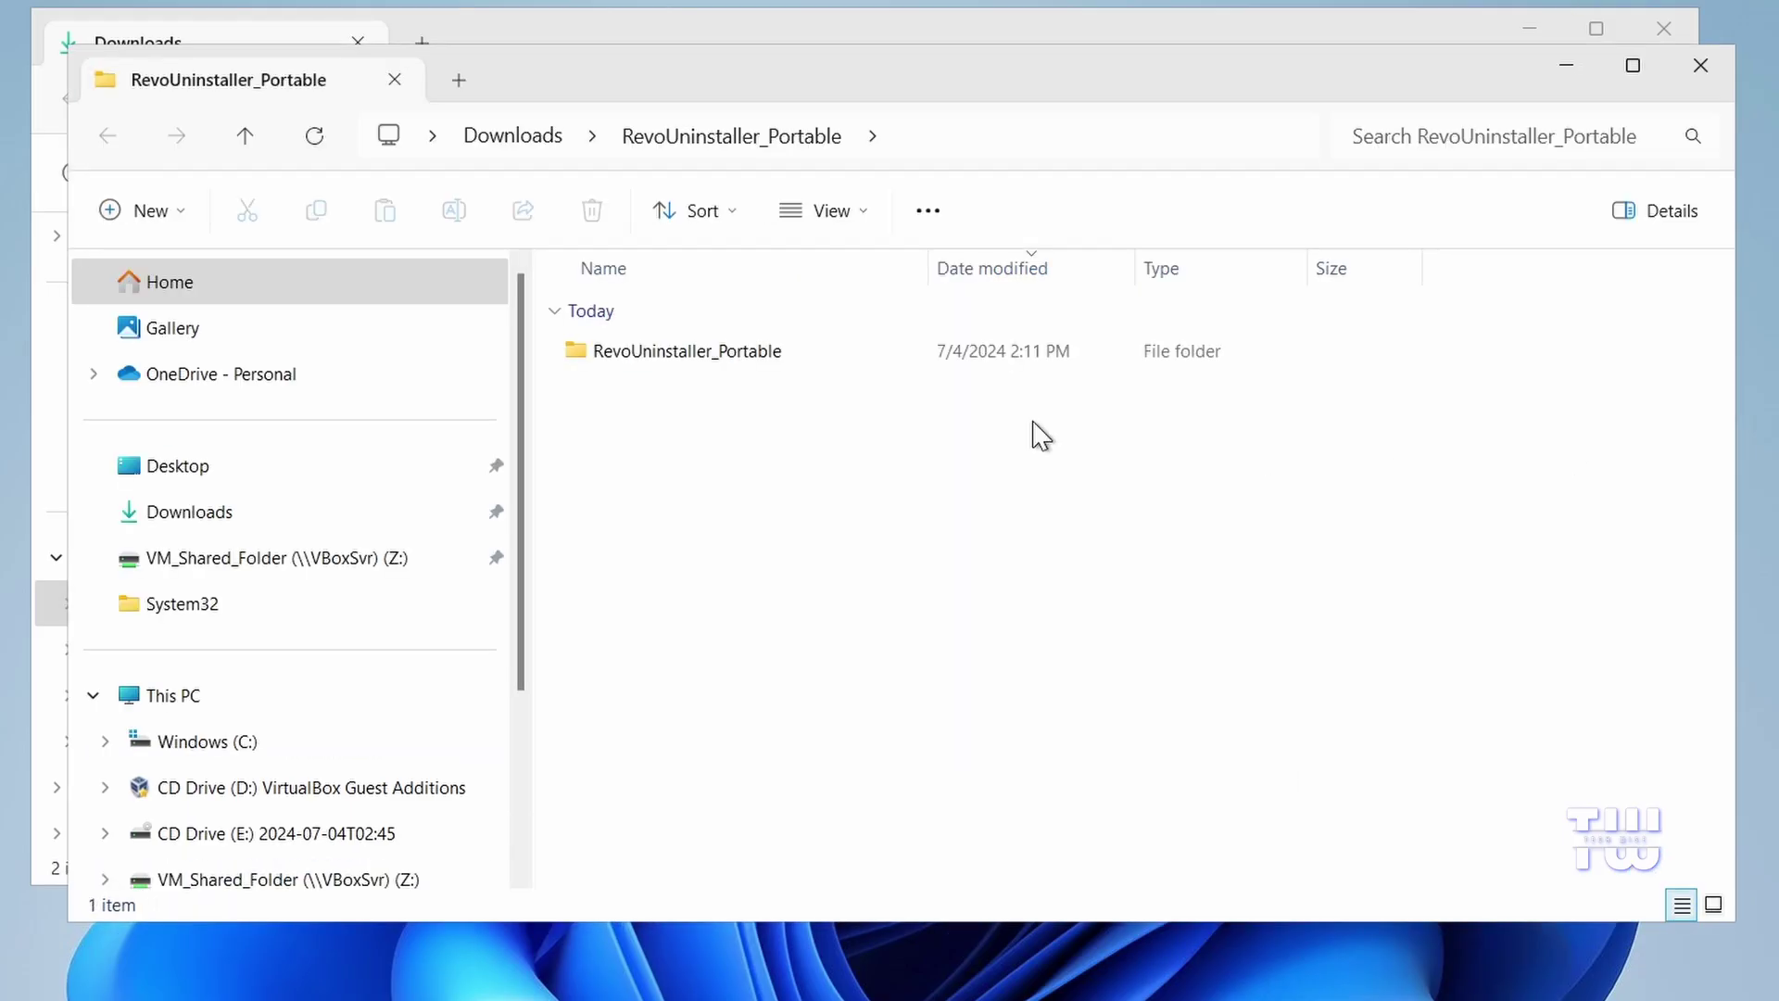
double_click(744, 359)
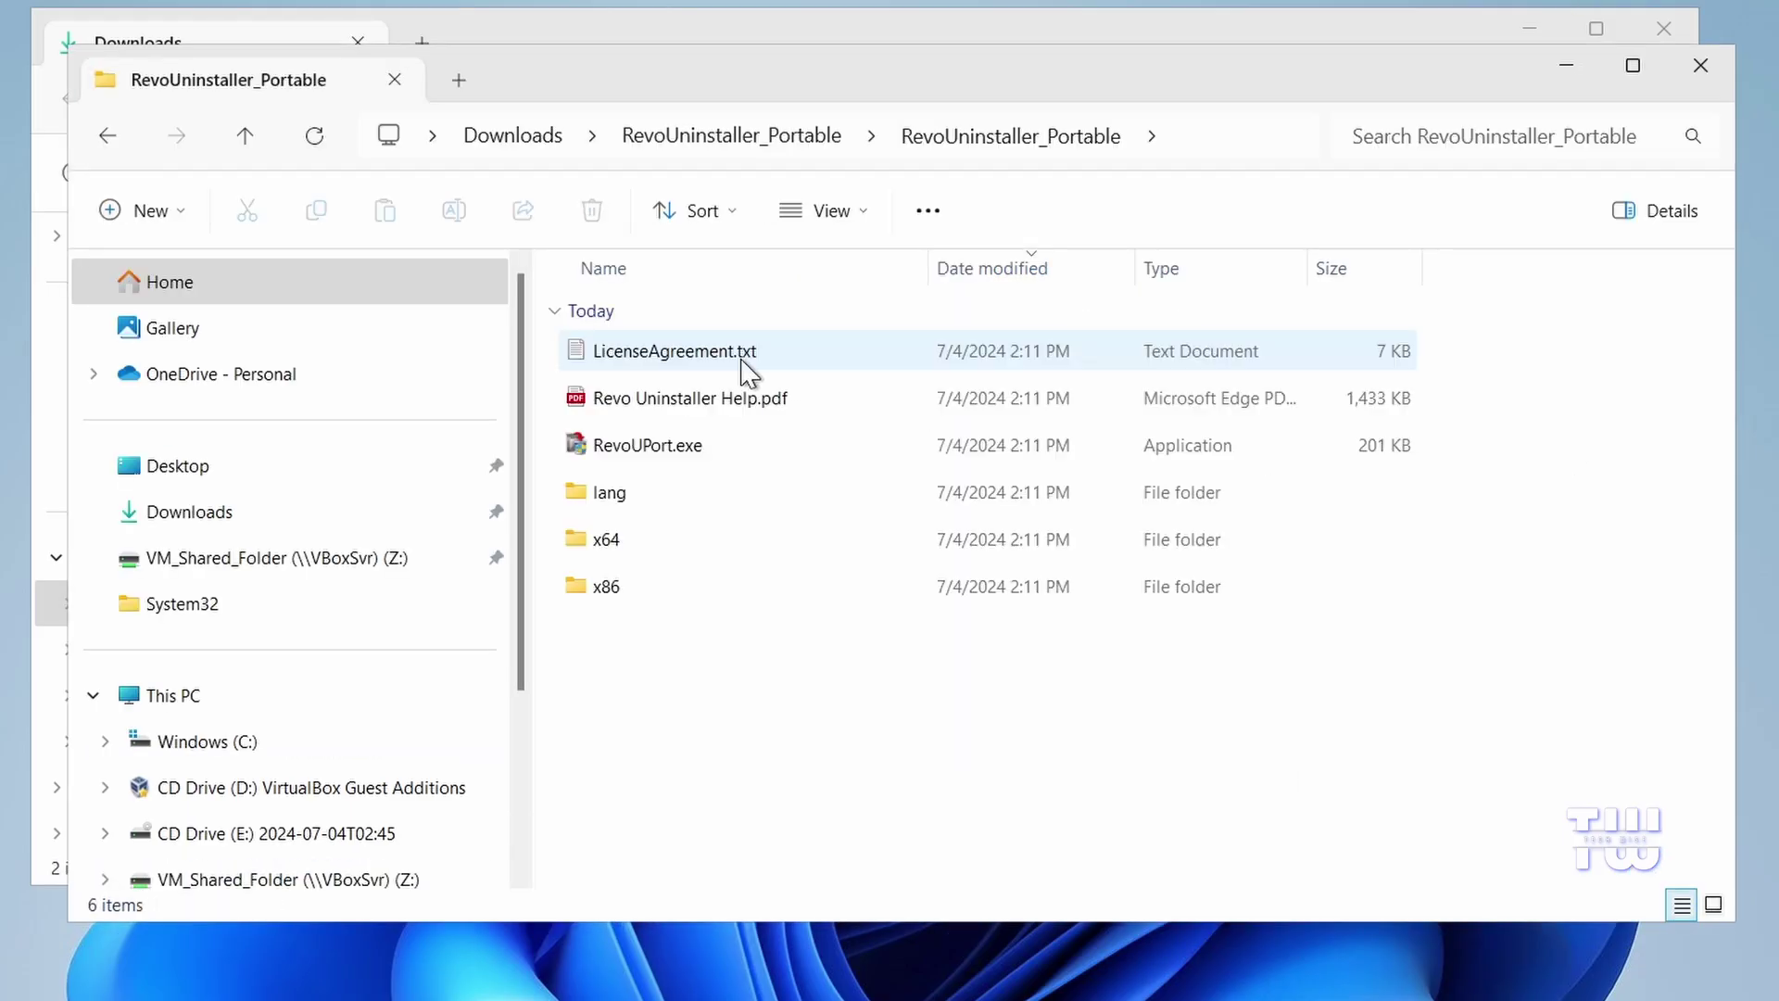
right_click(678, 452)
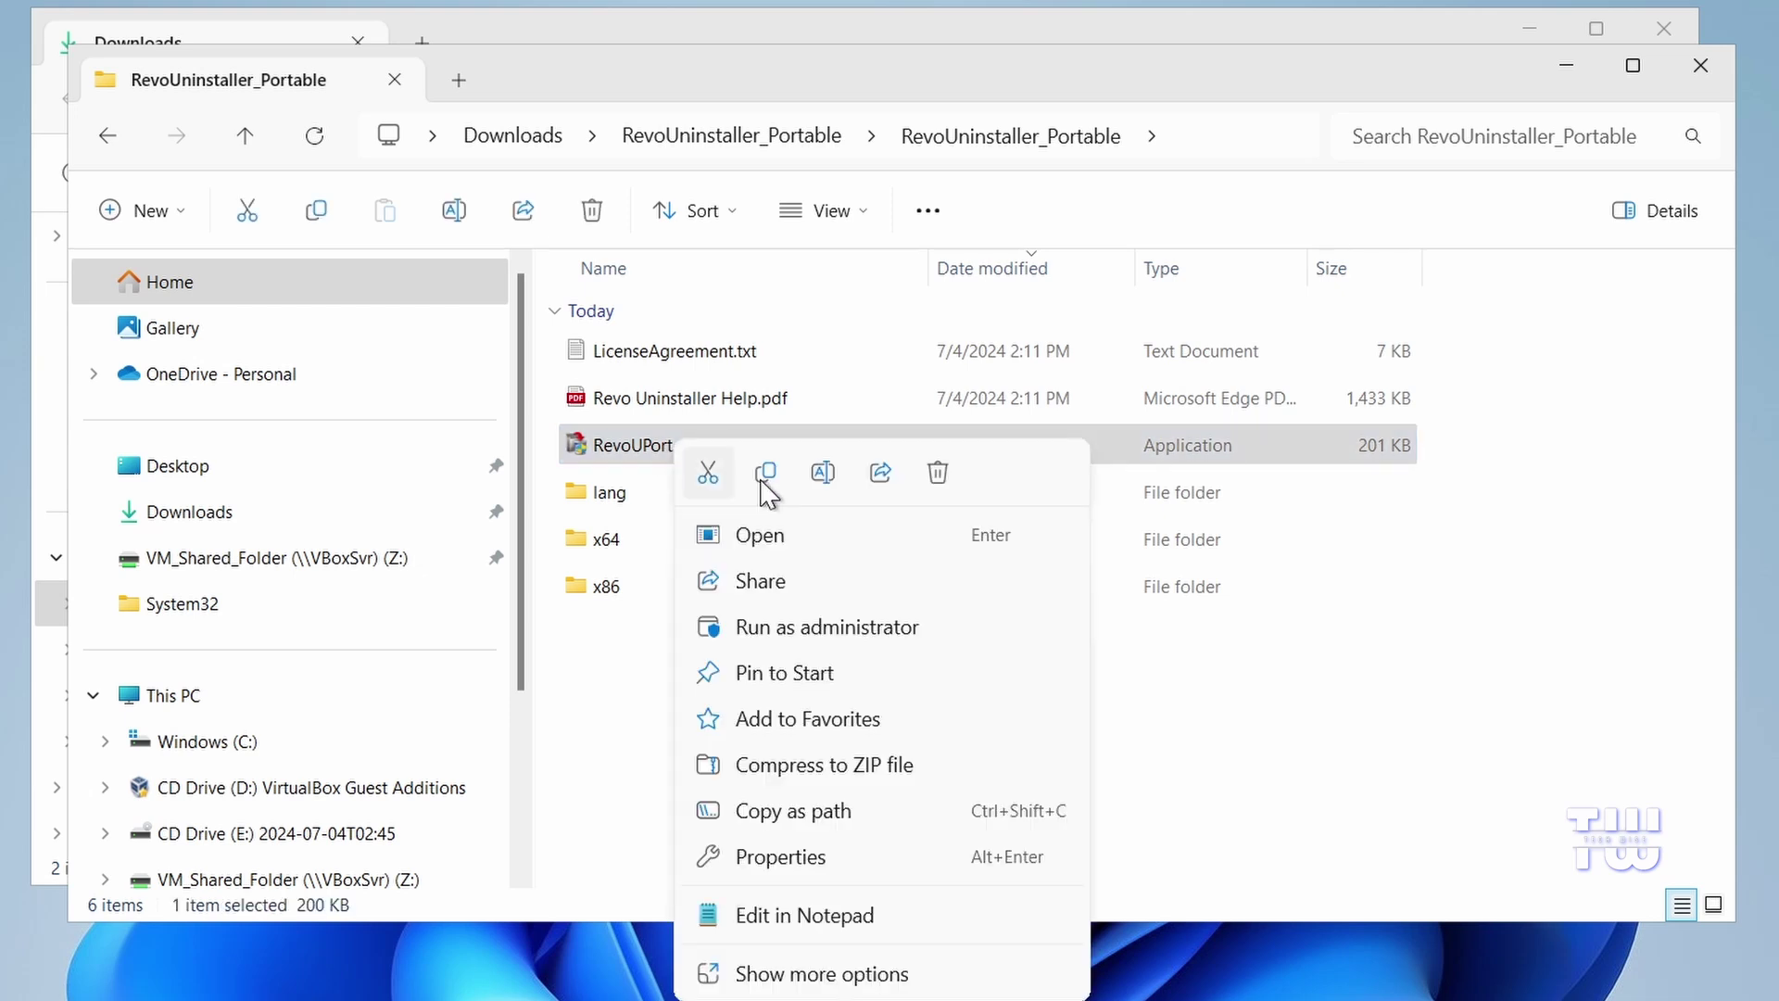
Run RevoUPort.exe as administrator, approve the UAC prompt, and accept the licence agreement.
left_click(876, 632)
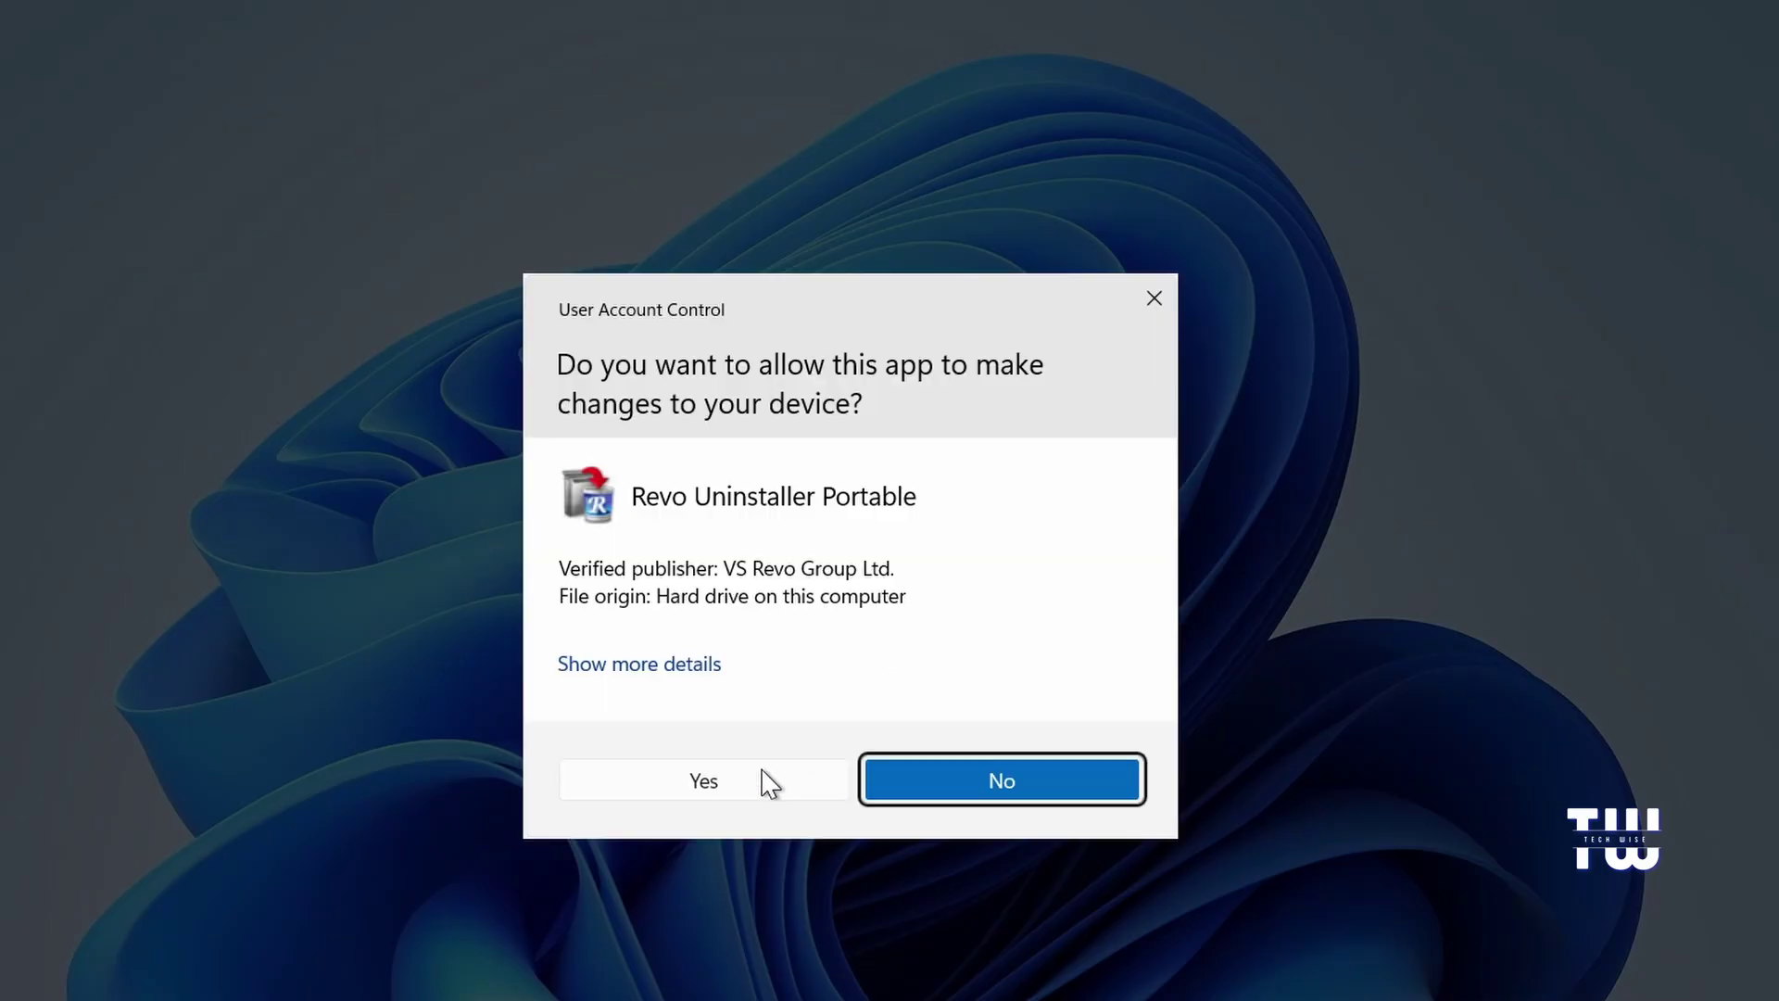
left_click(732, 795)
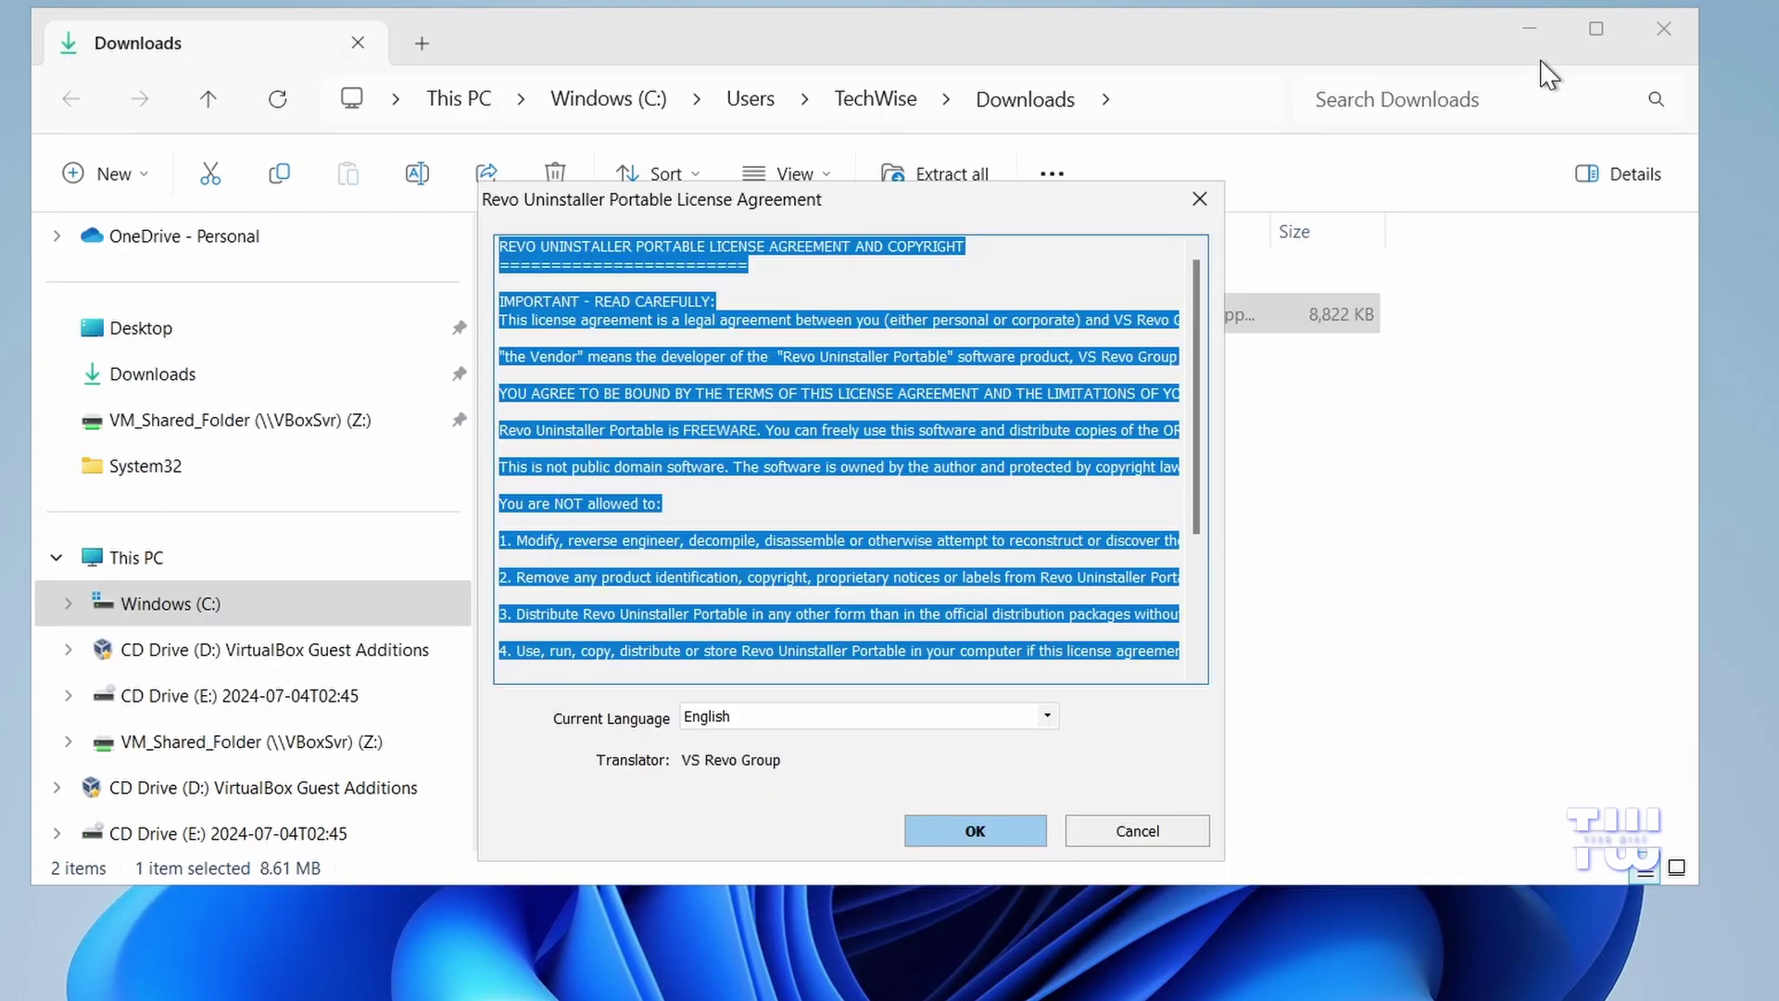
left_click(1529, 29)
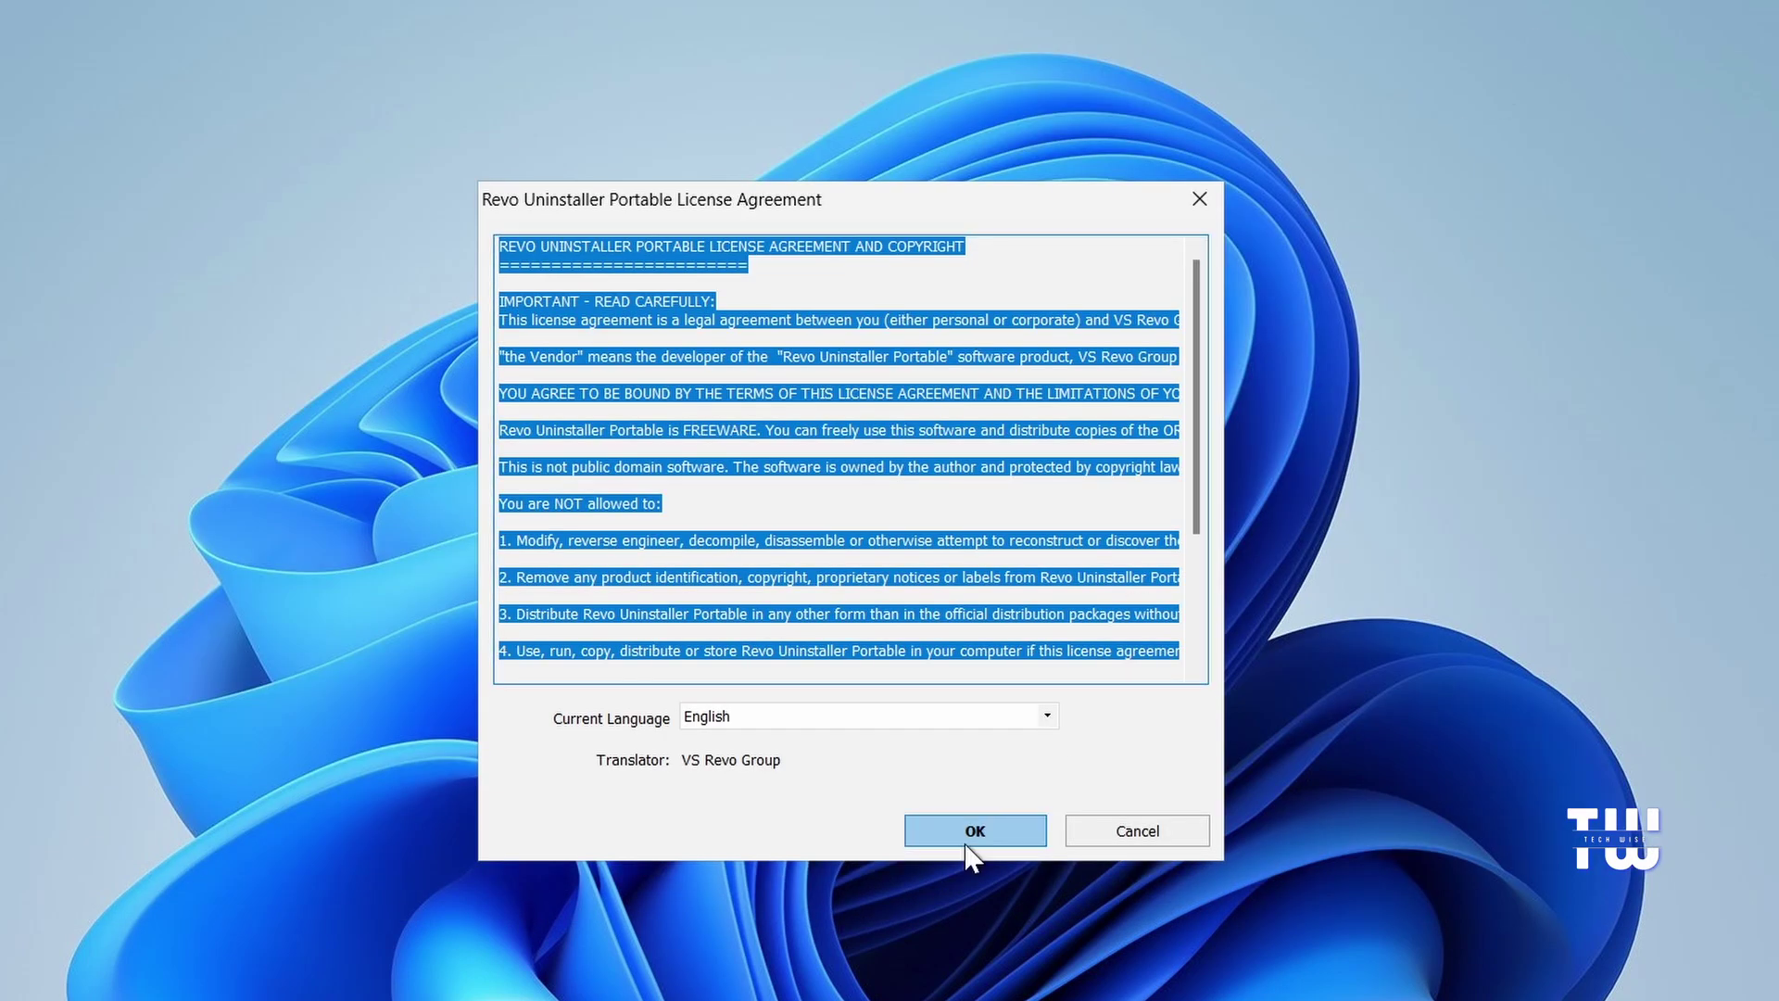
left_click(972, 831)
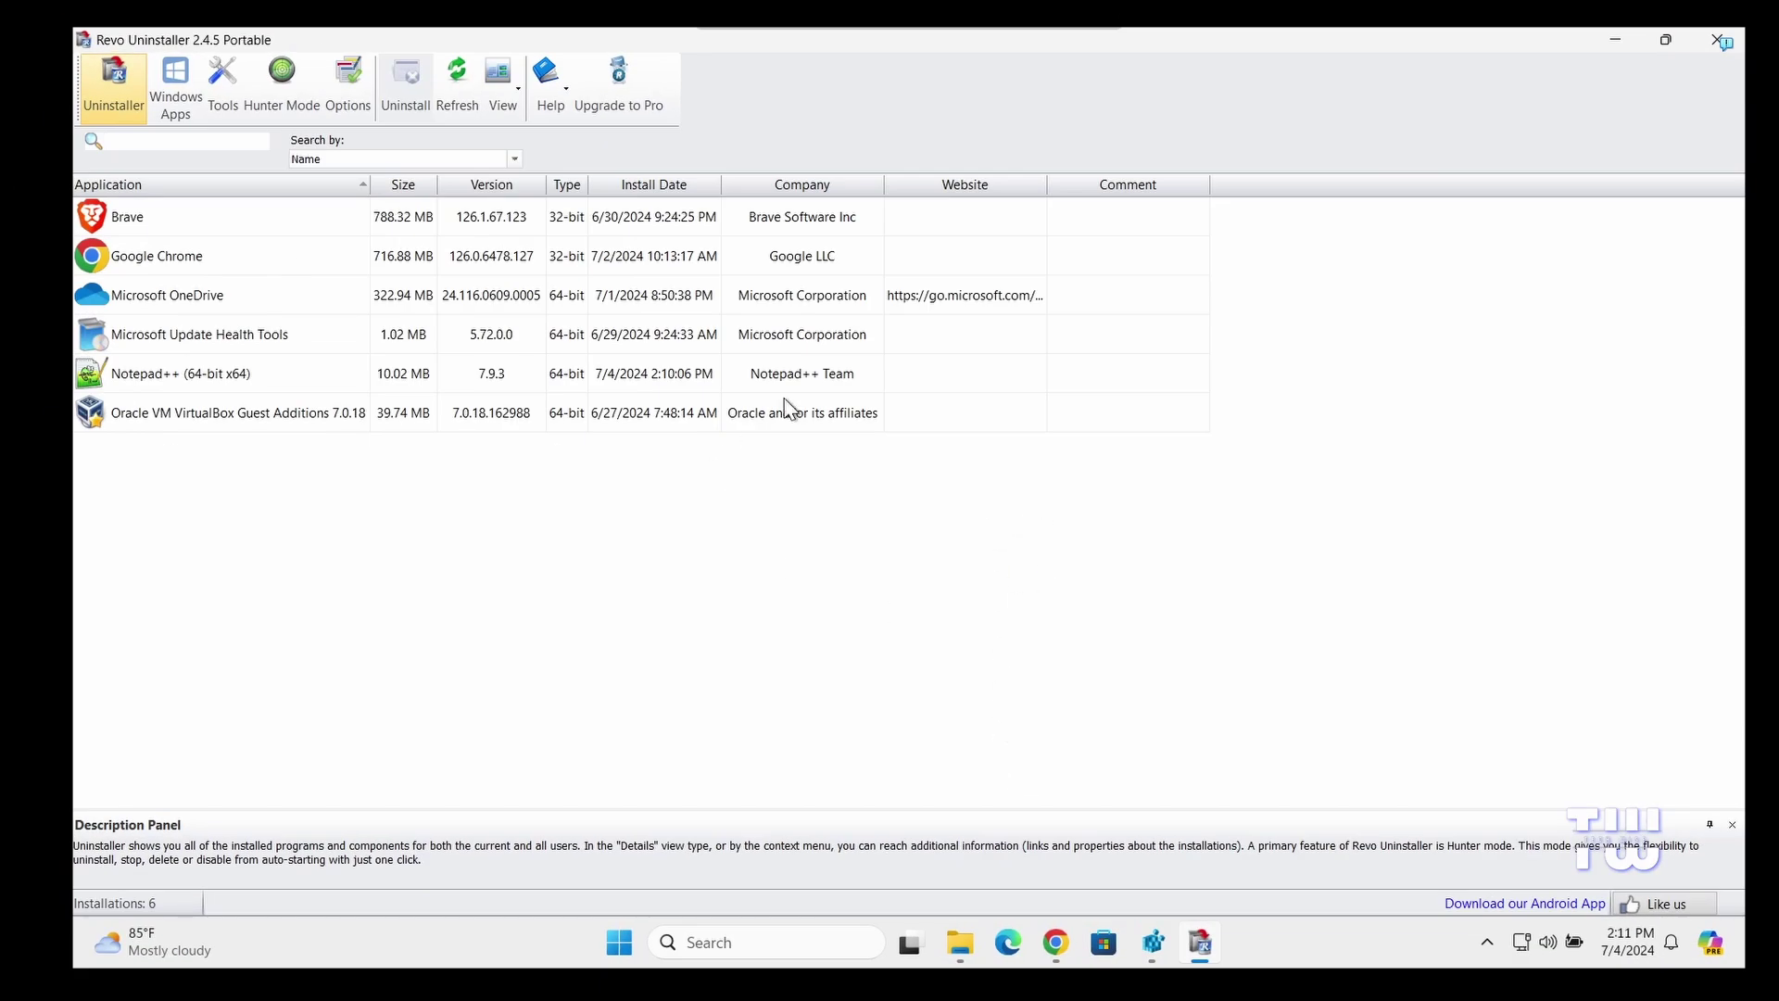
Restore the window to normal size and return from Windows Apps to the installed-programs list.
double_click(985, 42)
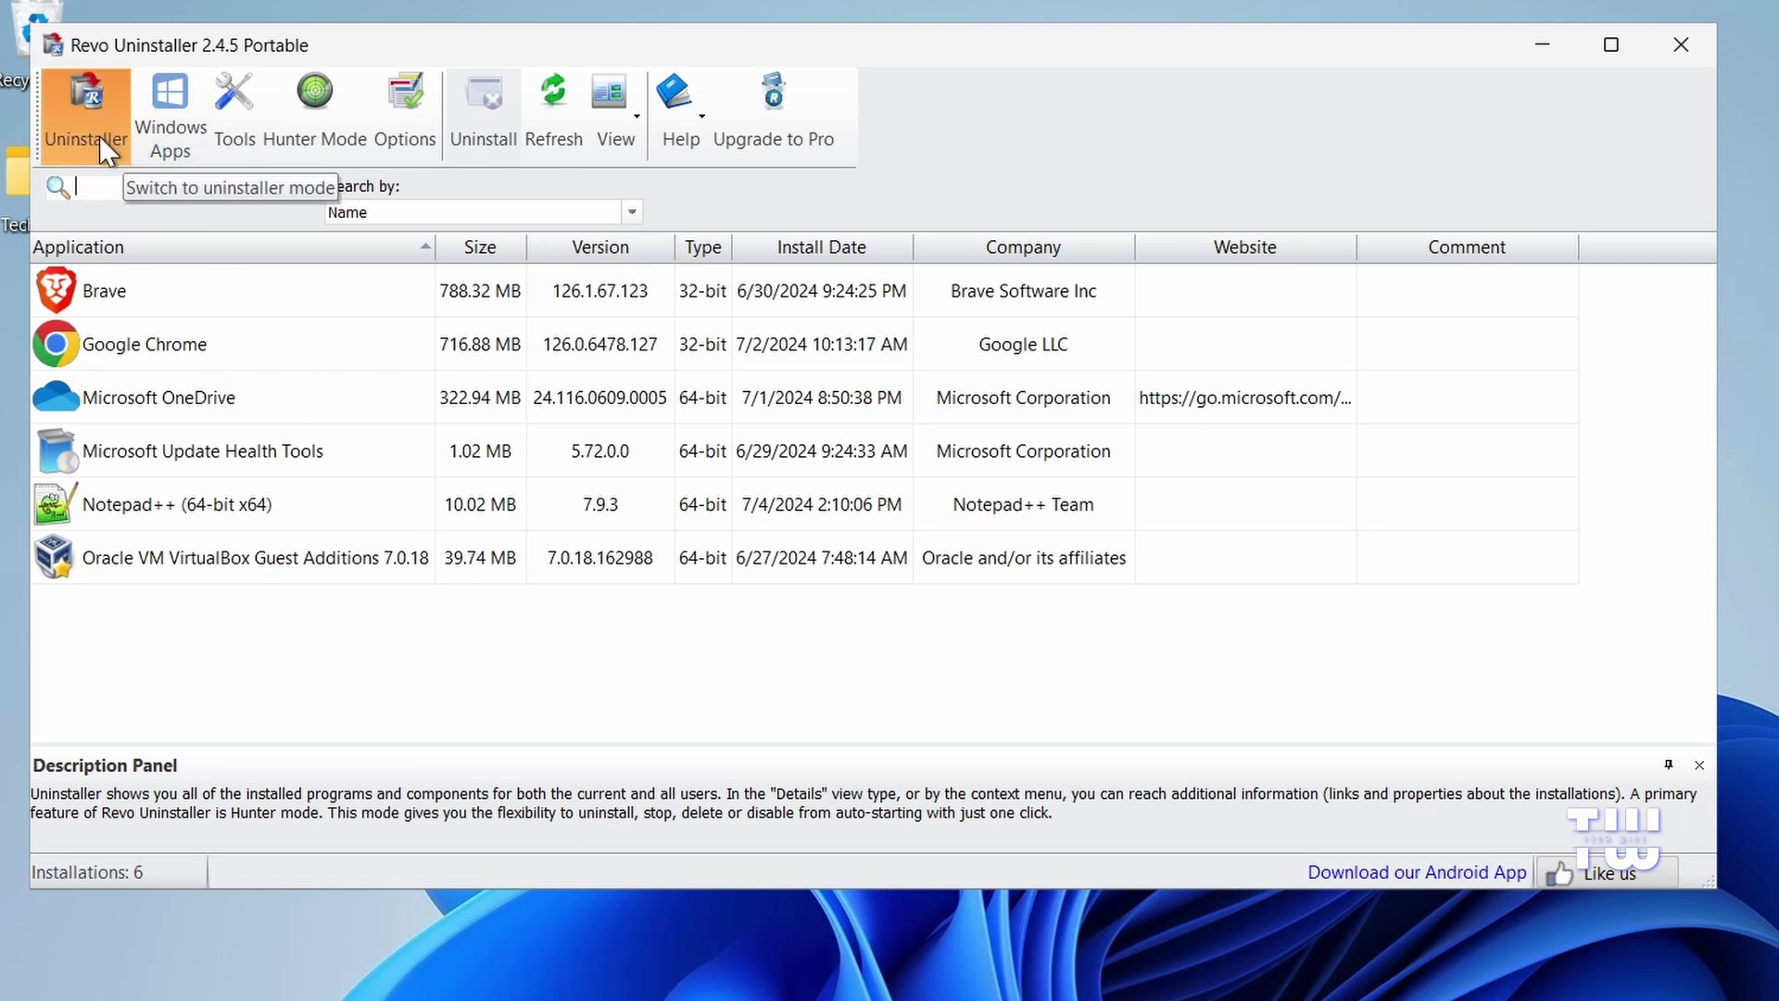
left_click(176, 120)
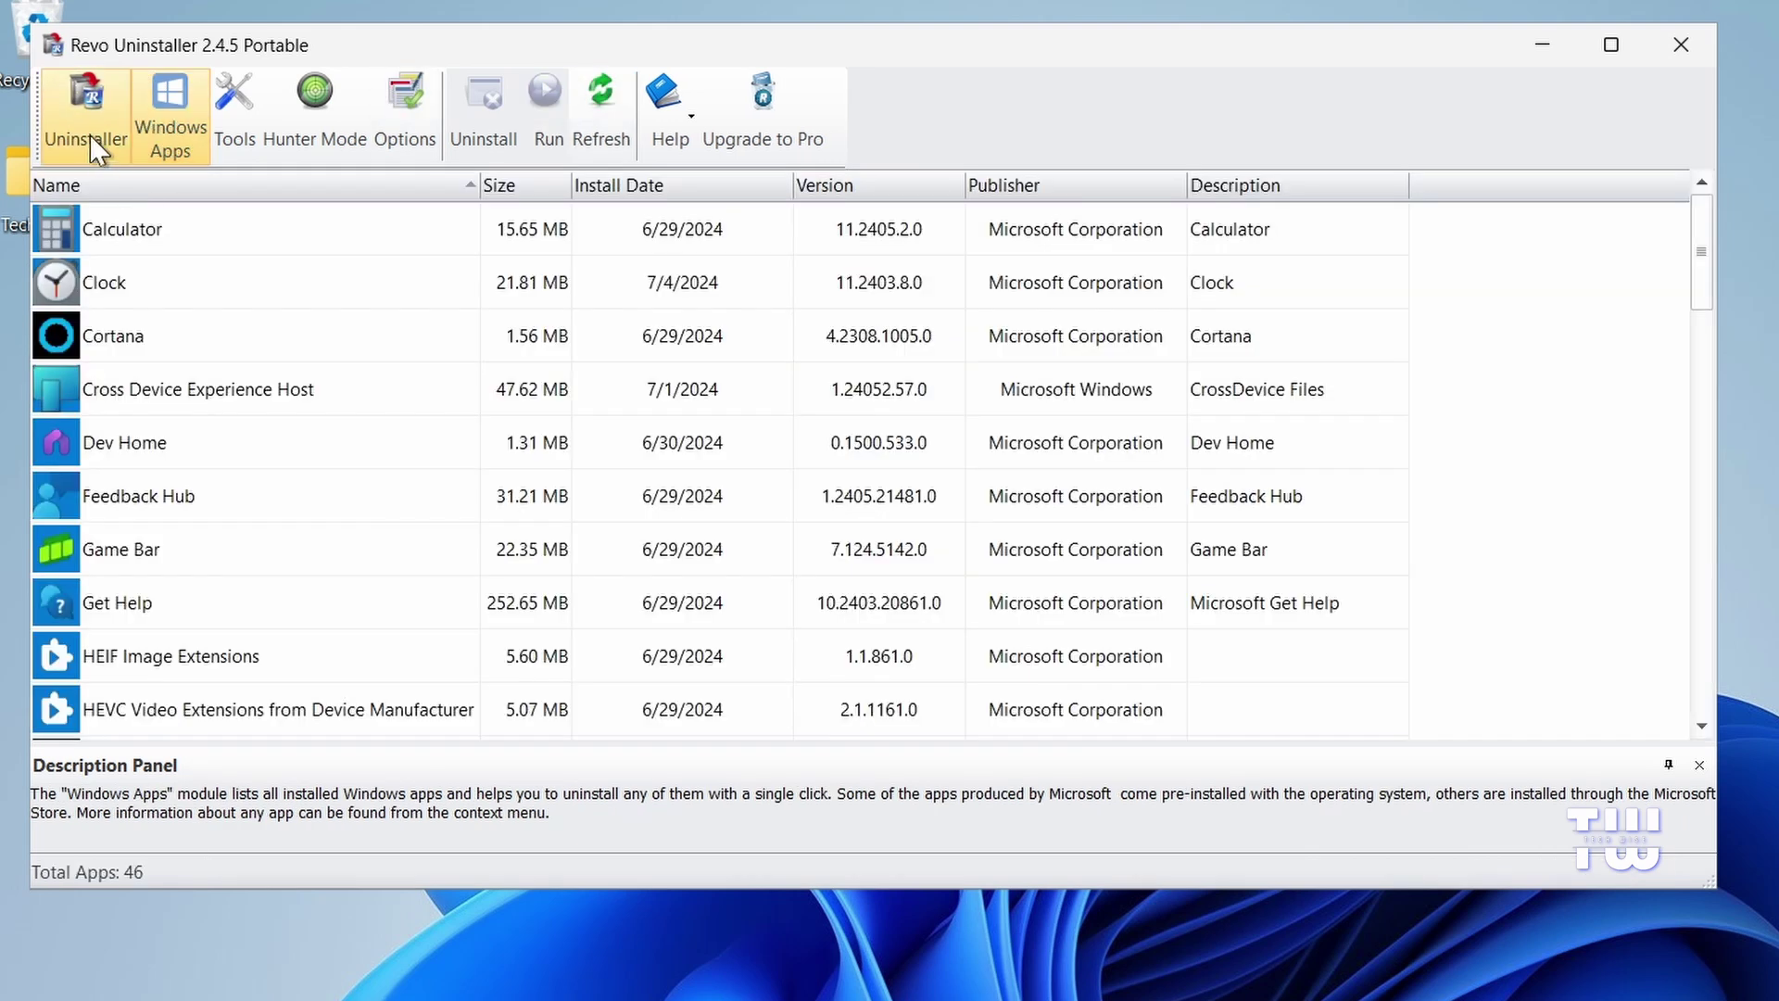
left_click(91, 135)
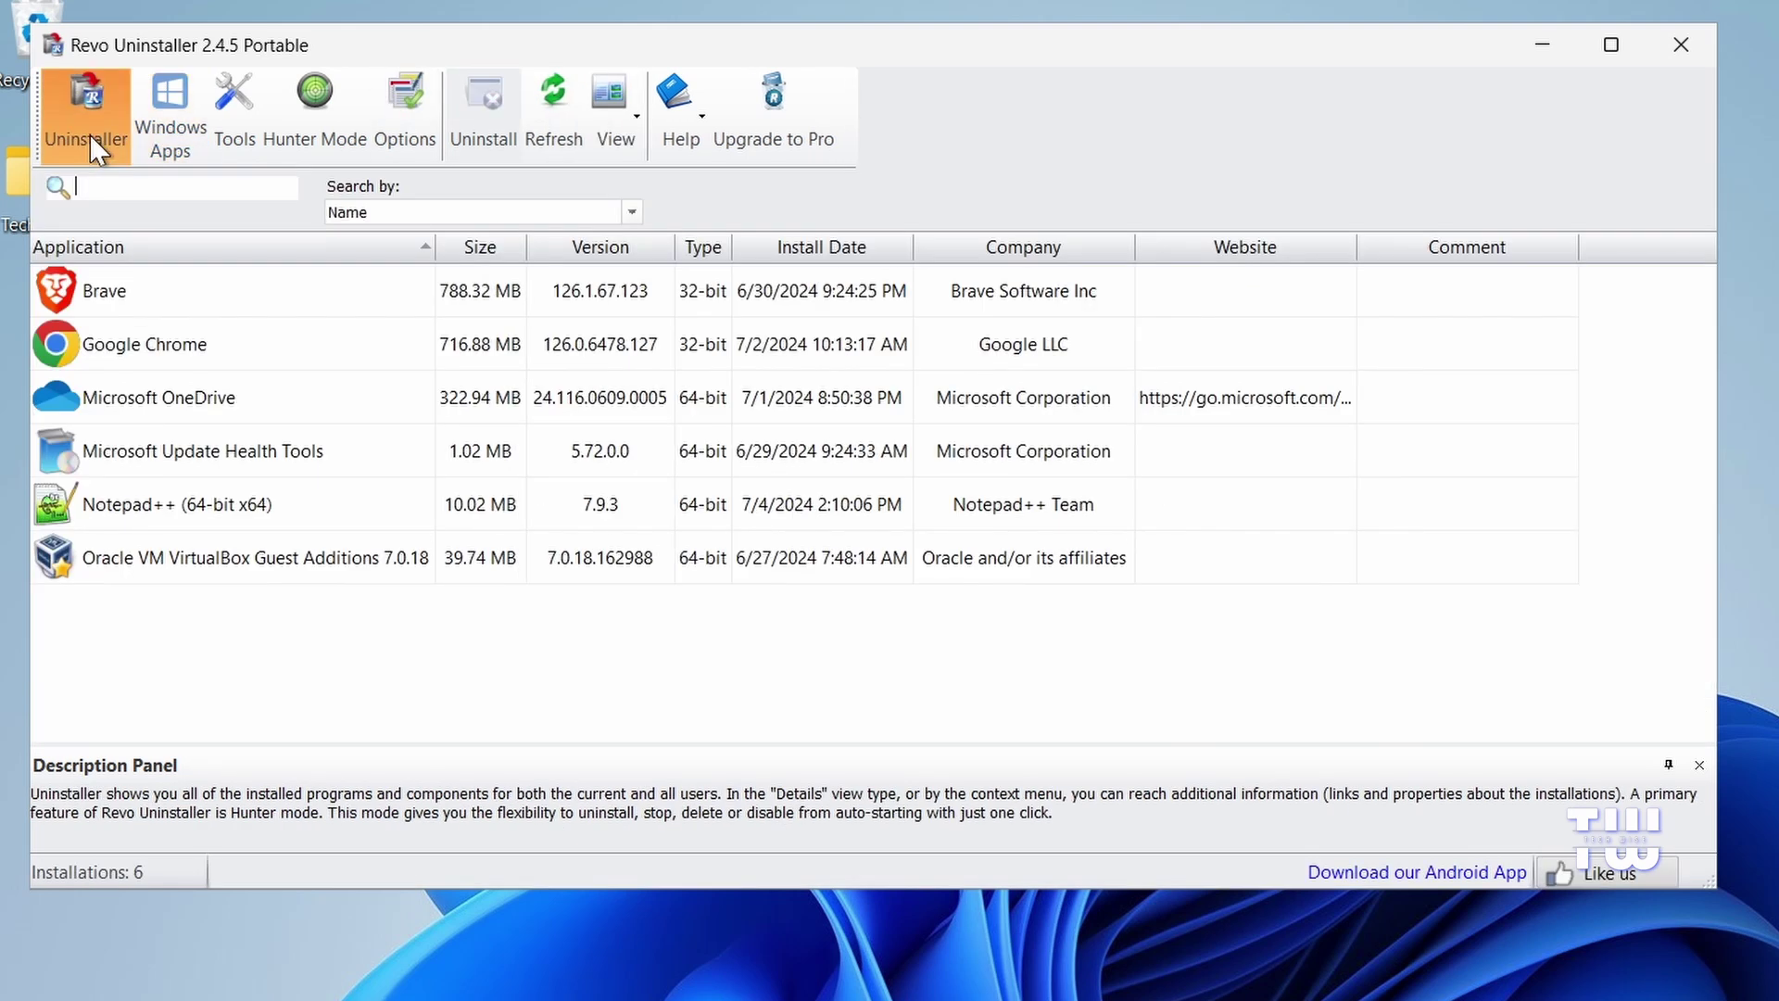
Choose Uninstall for Notepad++ (64-bit x64) and untick 'Make a System Restore Point before uninstall'.
left_click(221, 516)
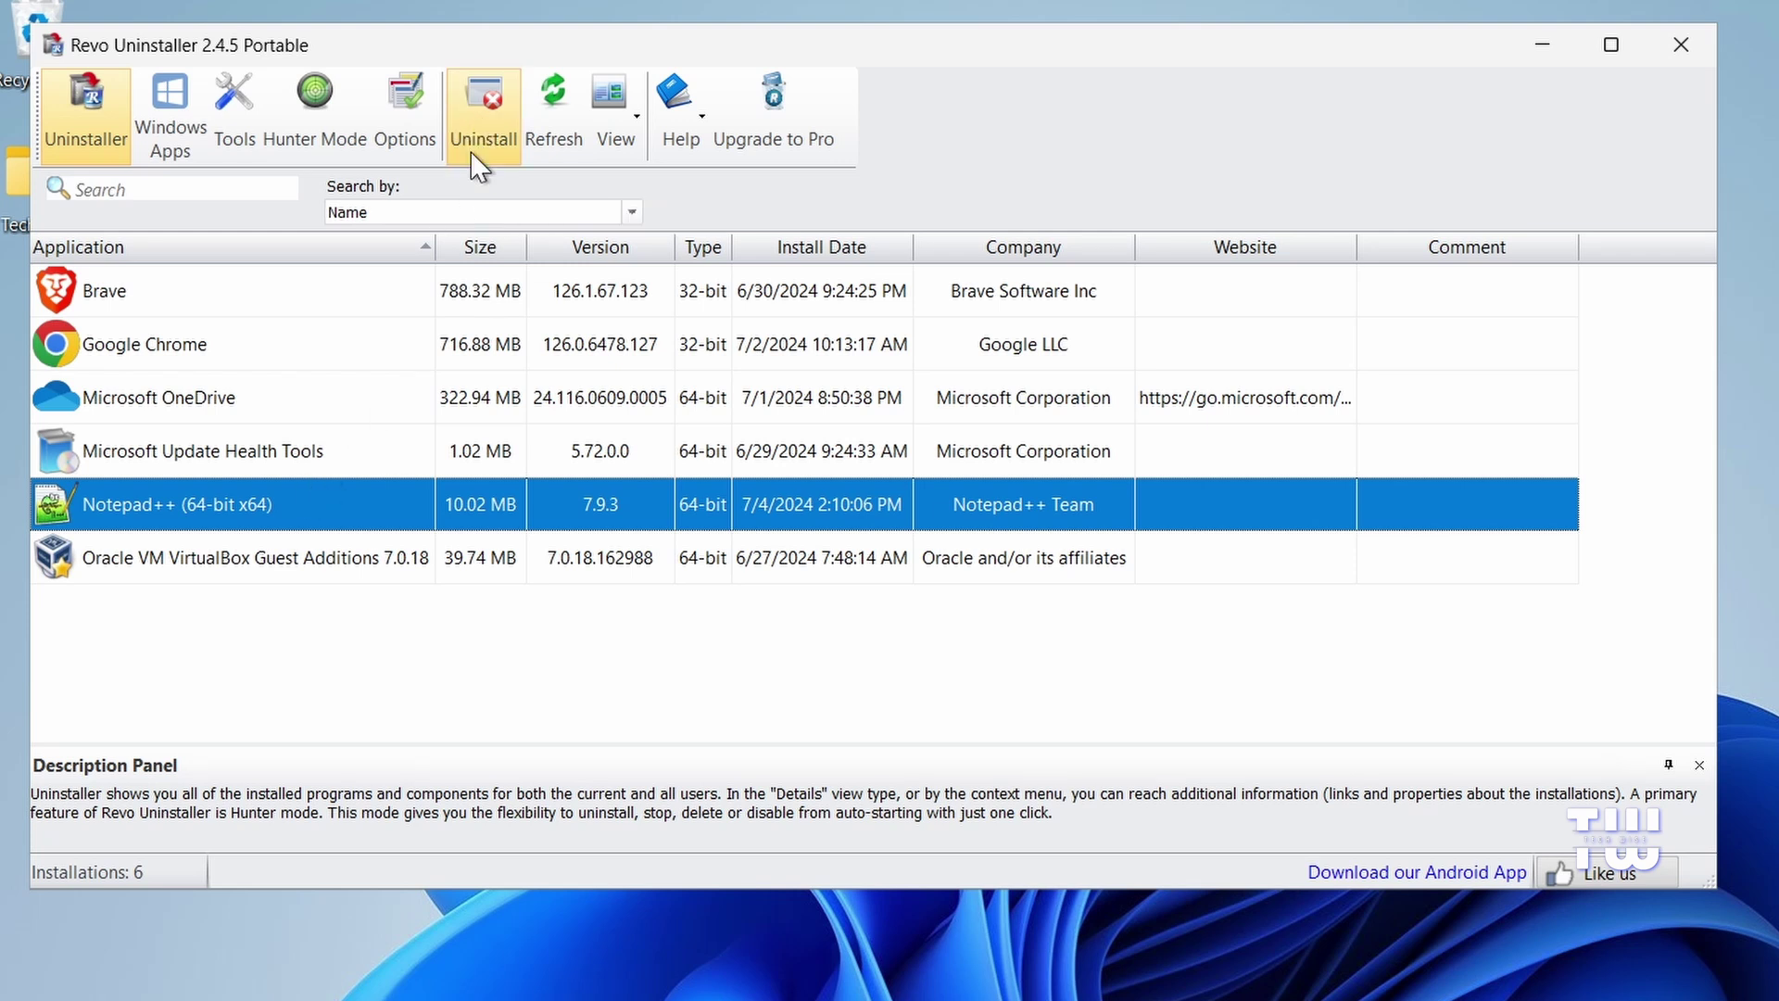
right_click(285, 497)
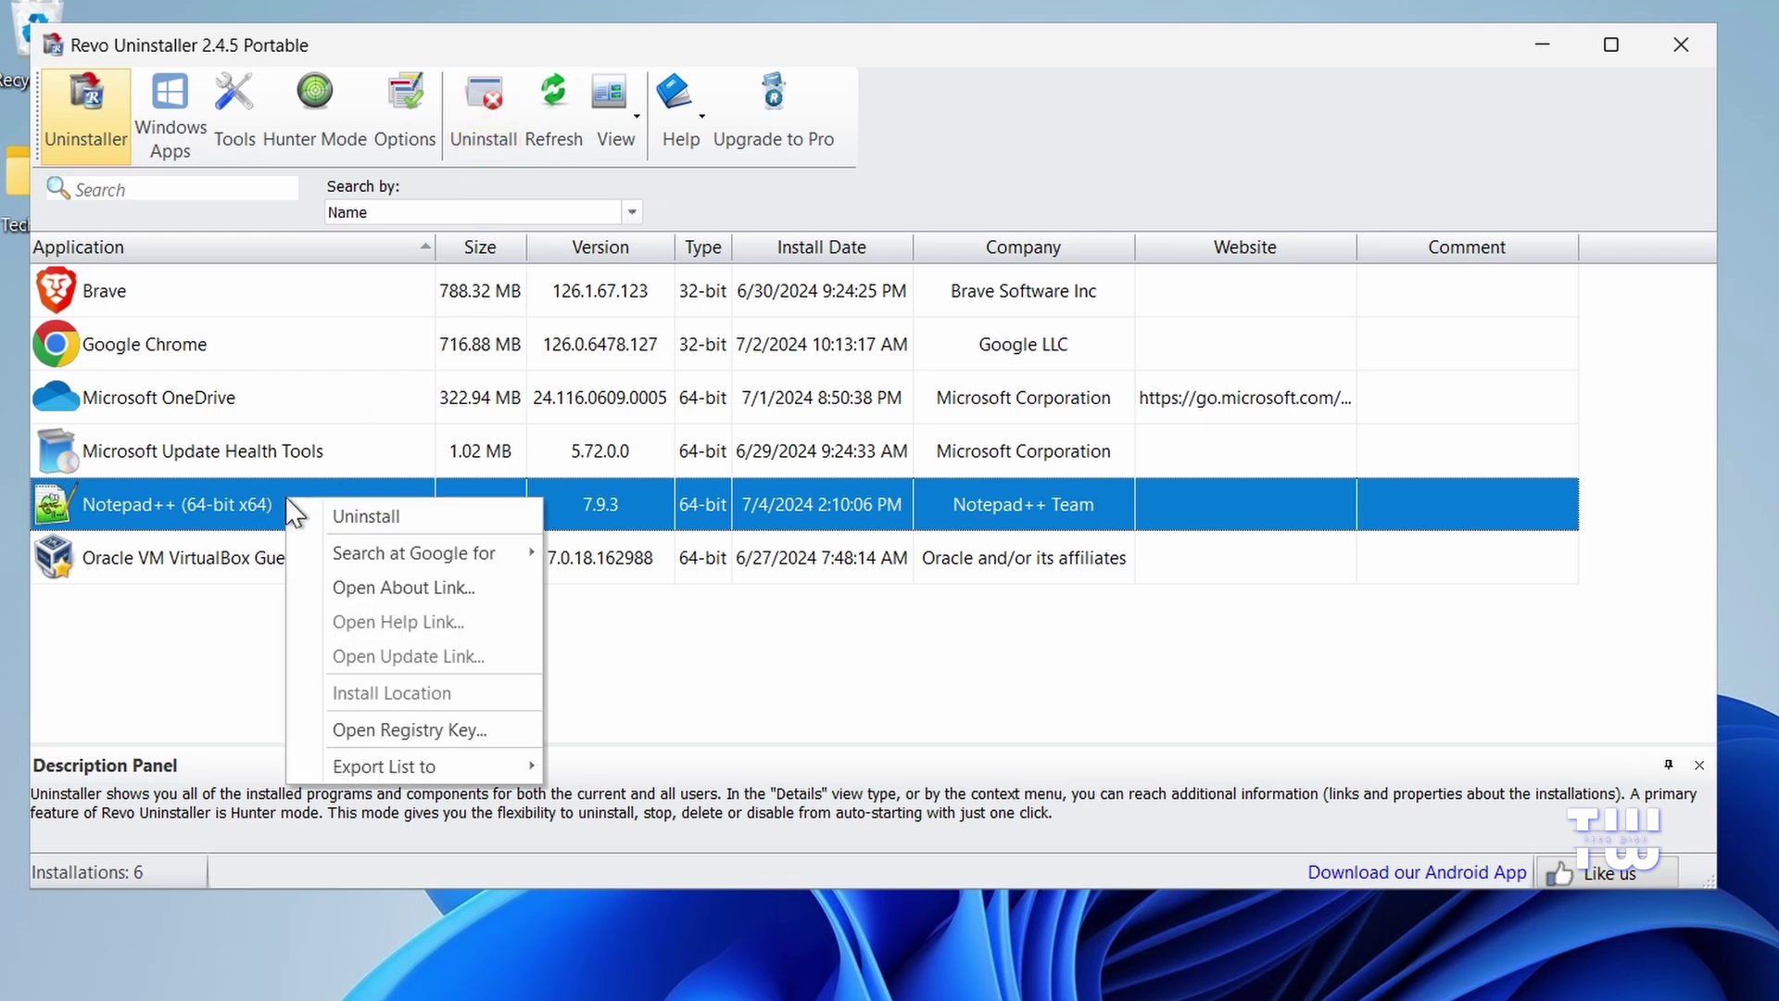
left_click(383, 517)
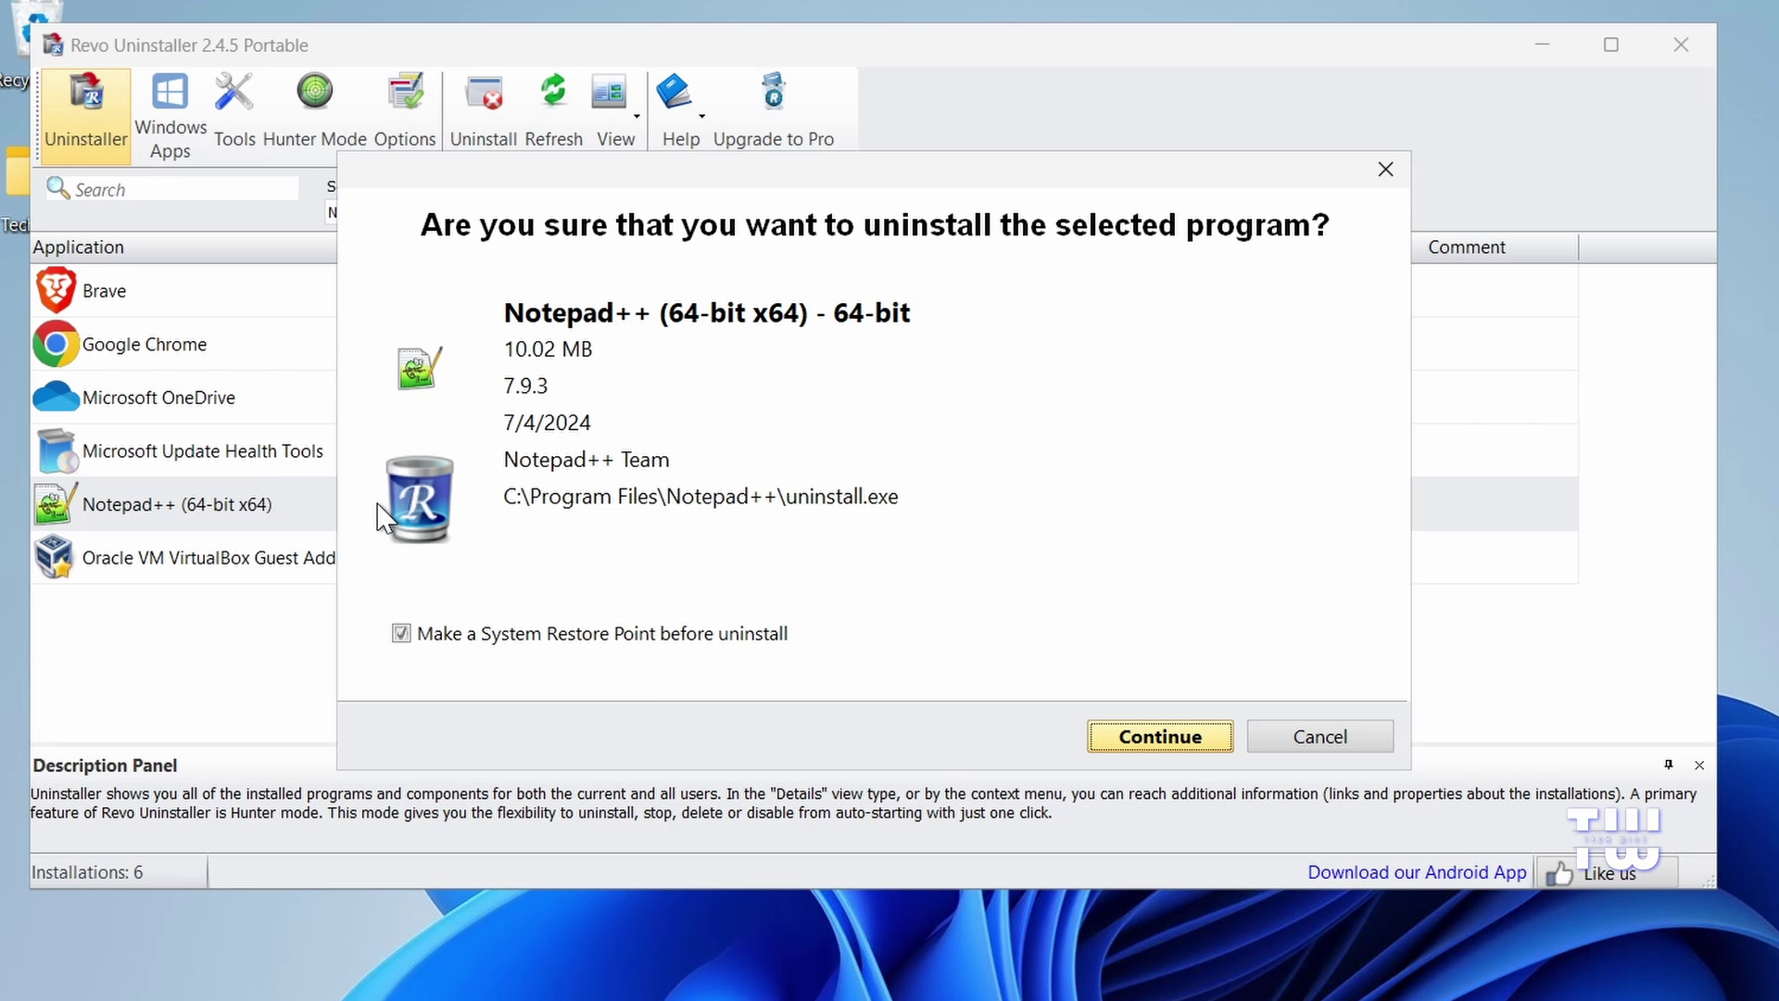
left_click(404, 635)
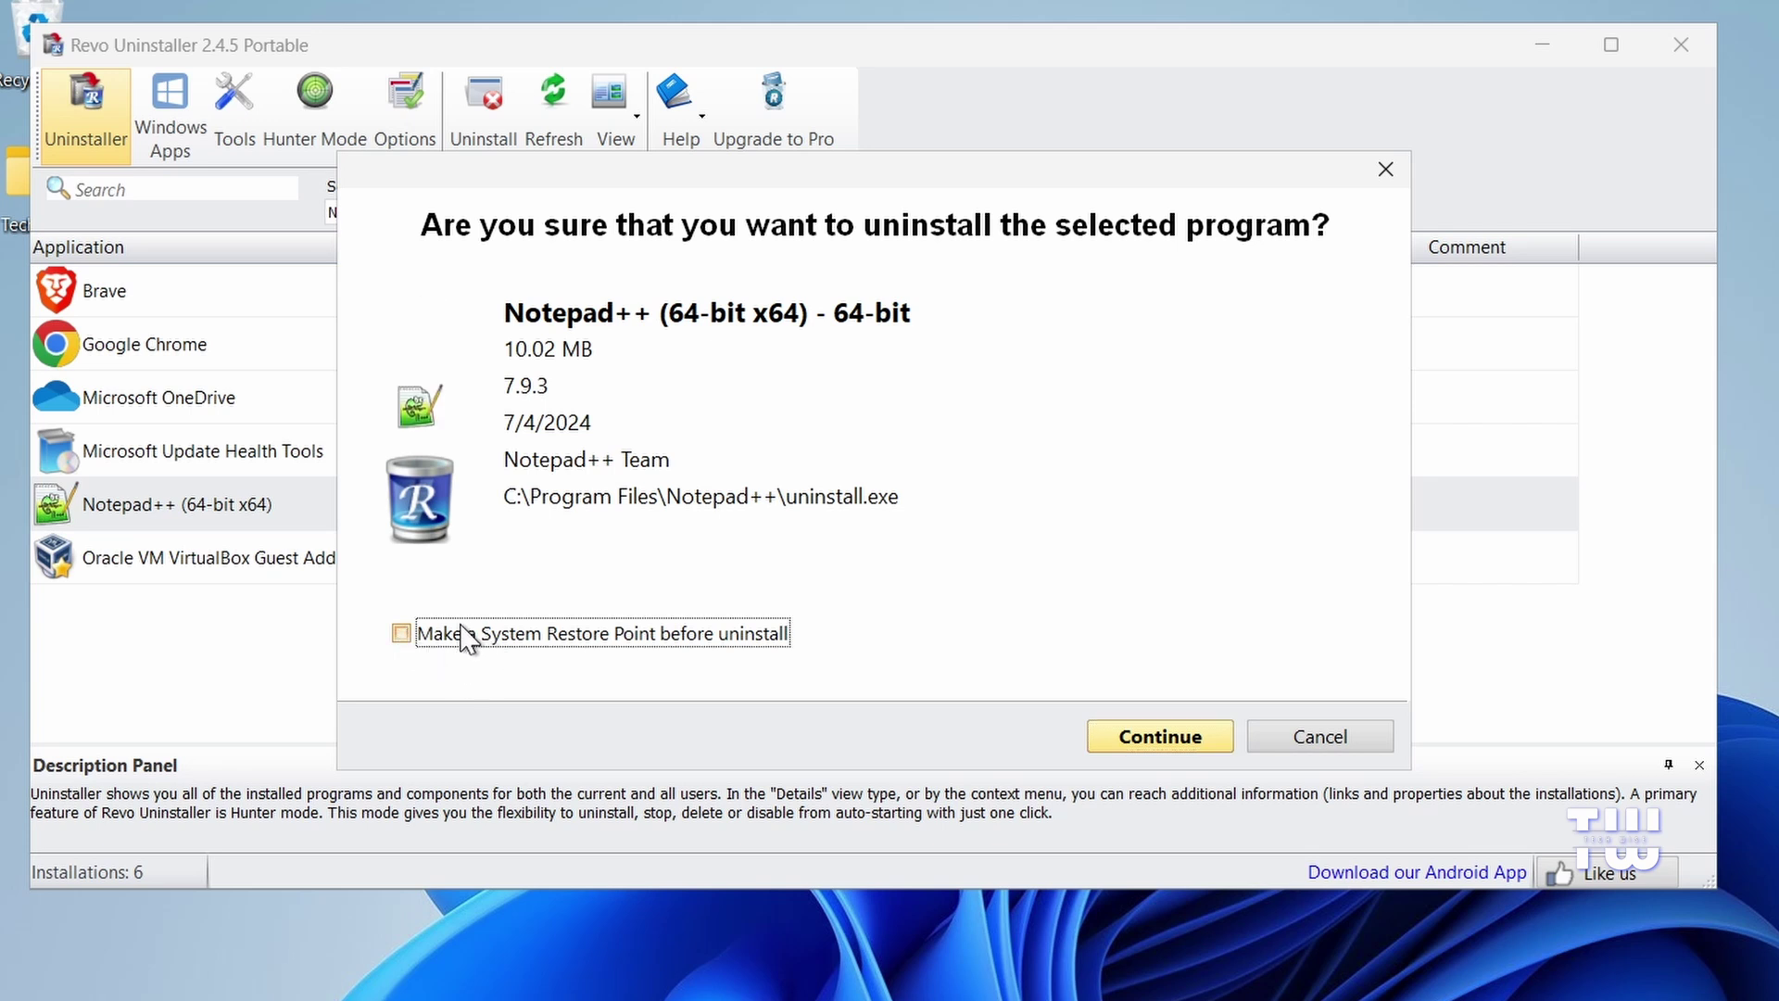
Continue, then run Notepad++'s own uninstaller to completion, leaving 5 installations listed.
left_click(1158, 737)
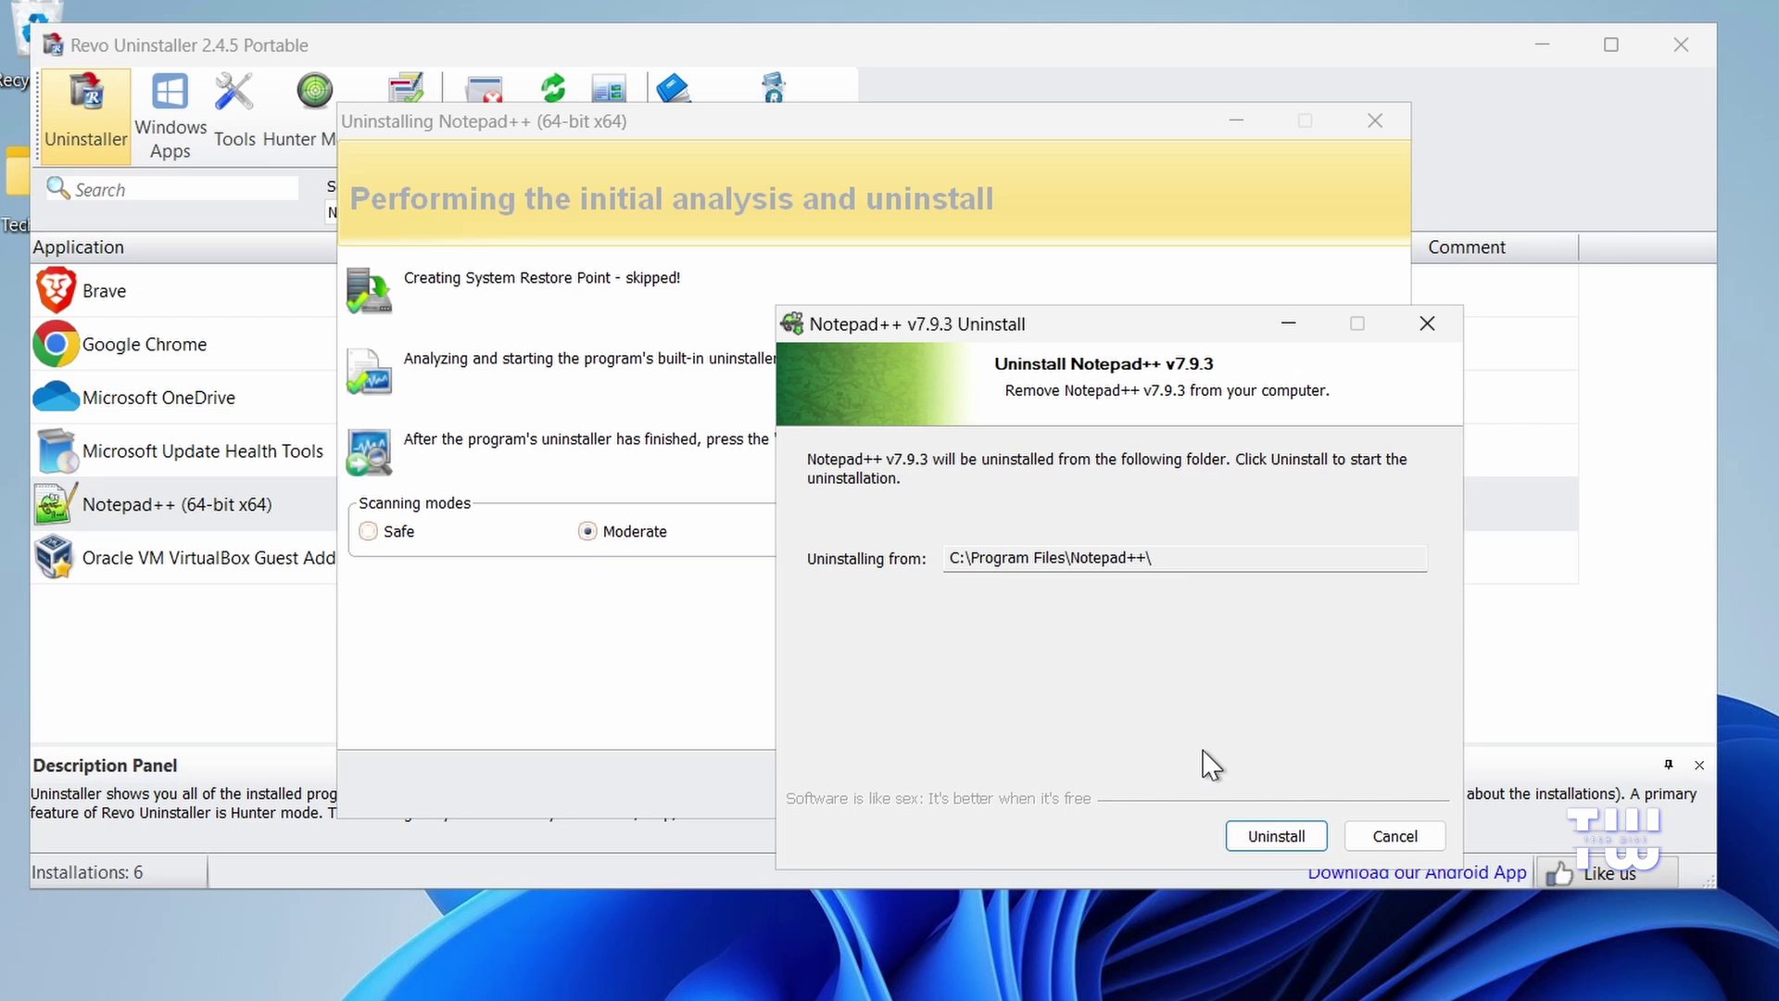
left_click(1269, 838)
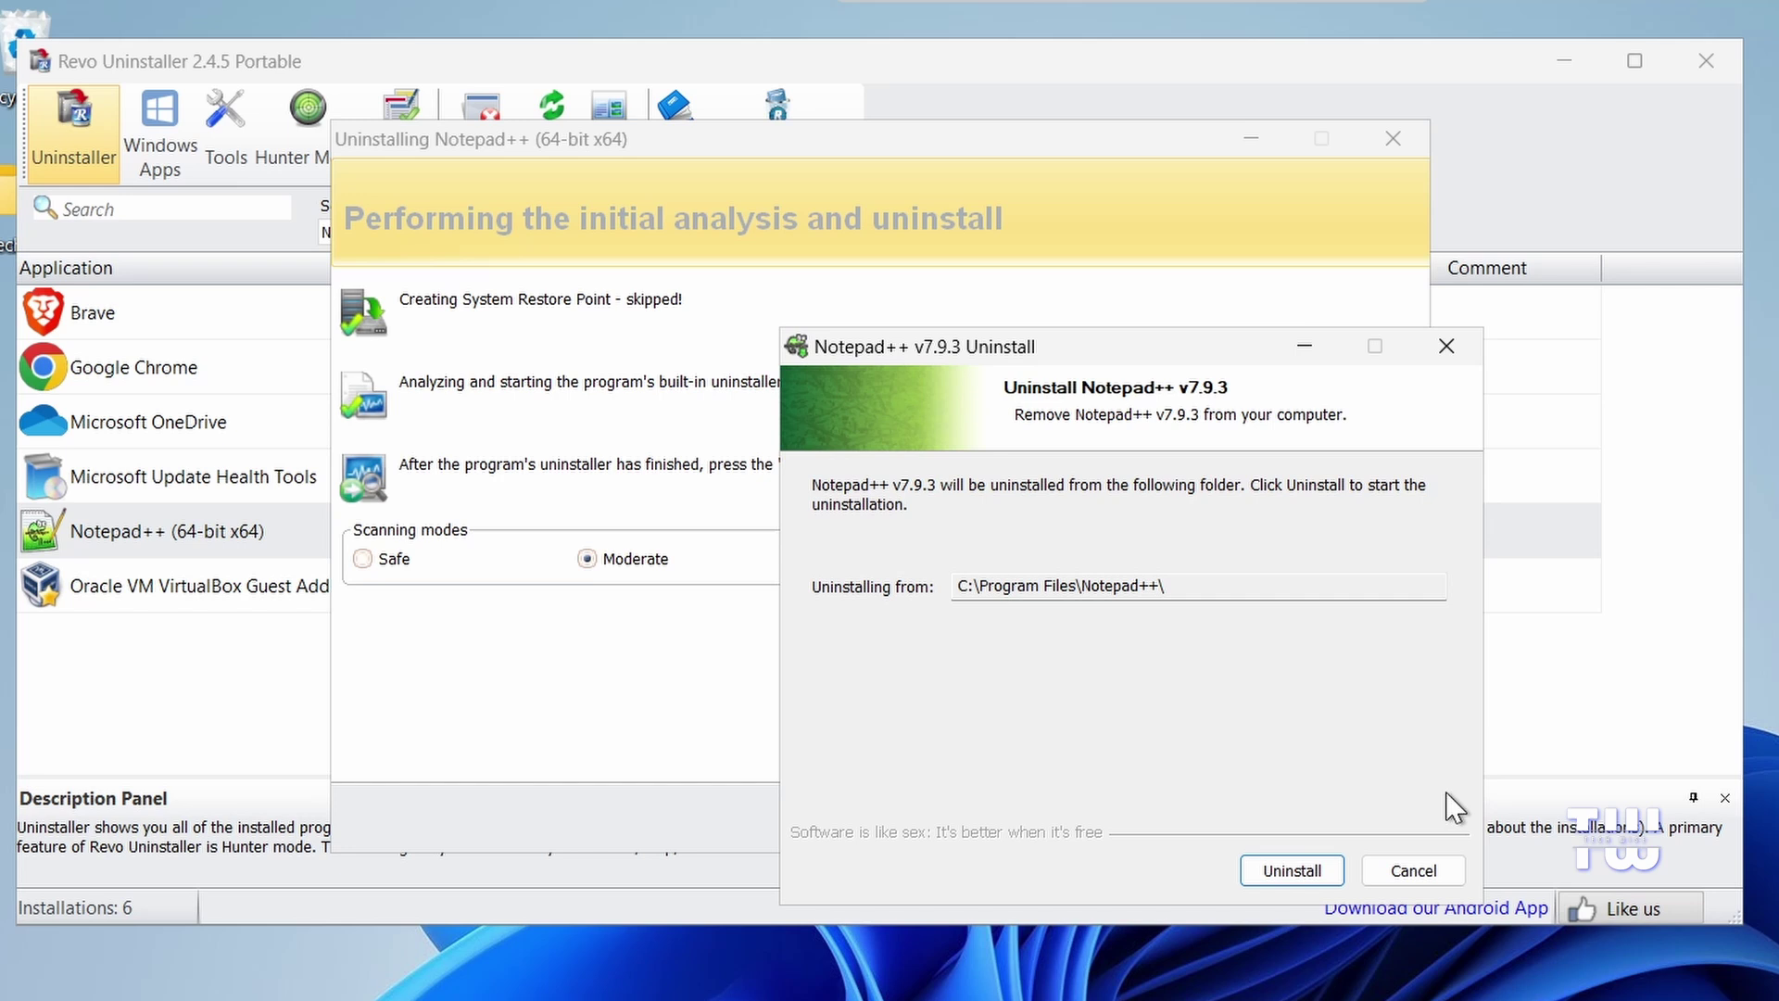
left_click(1262, 842)
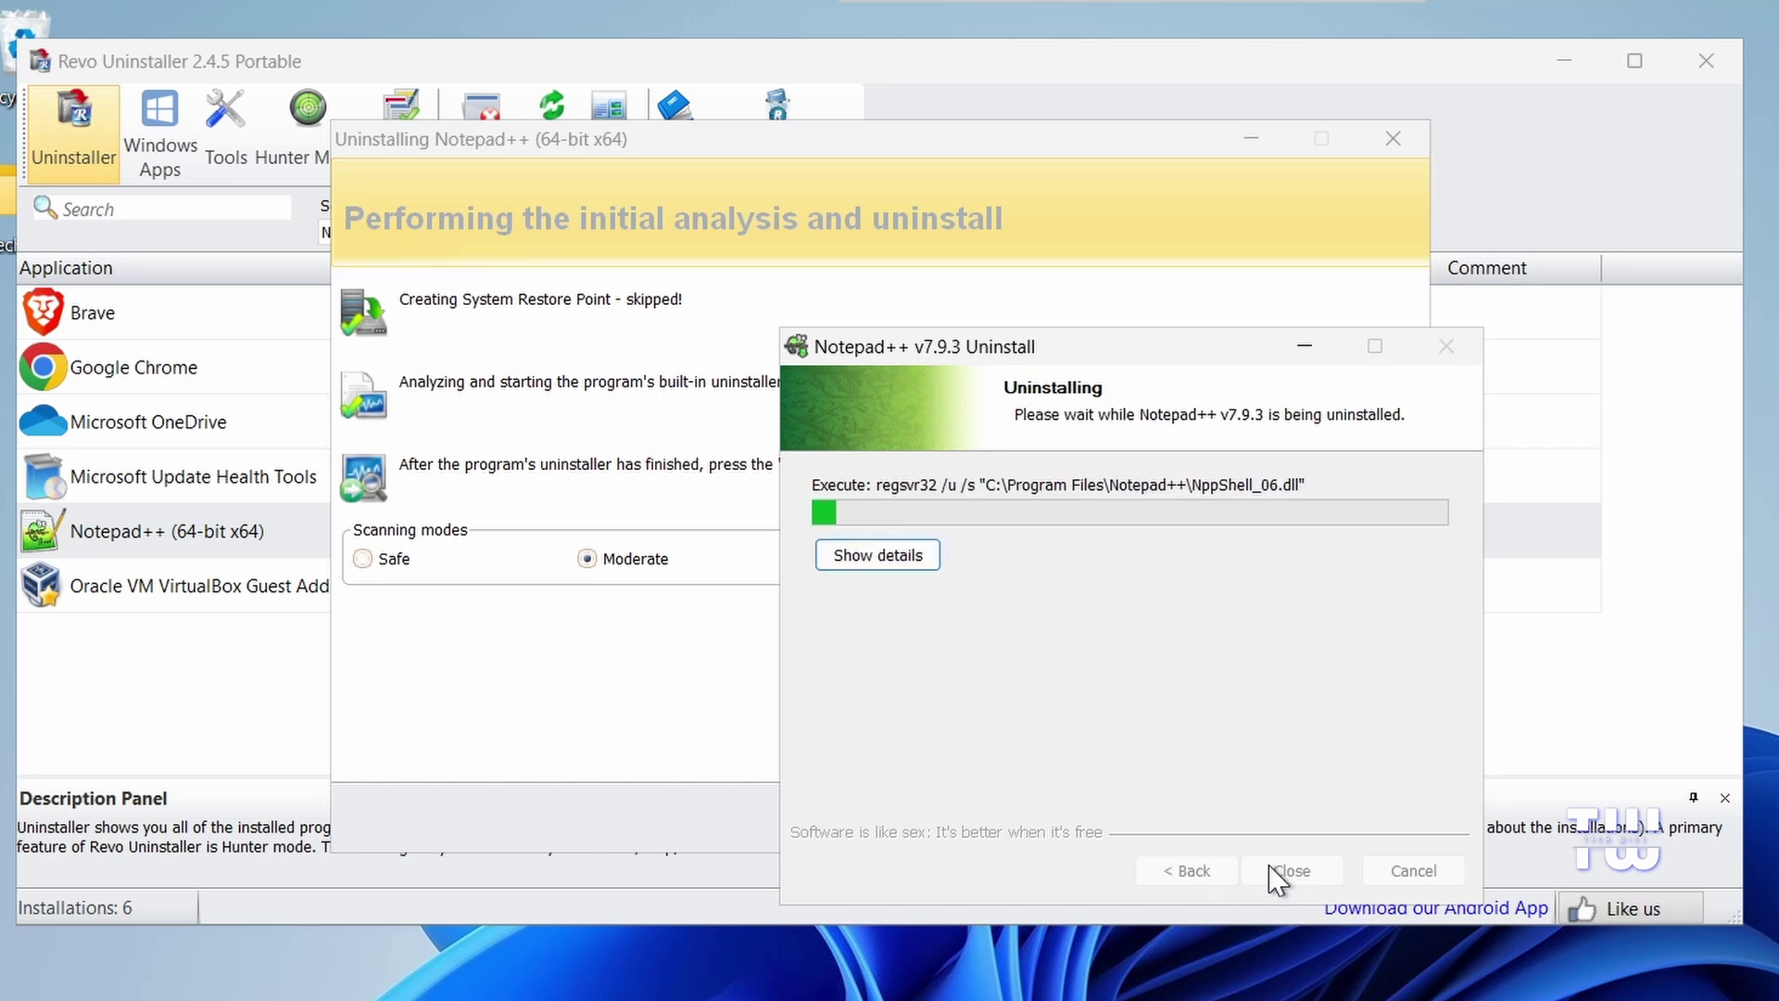
left_click(1123, 732)
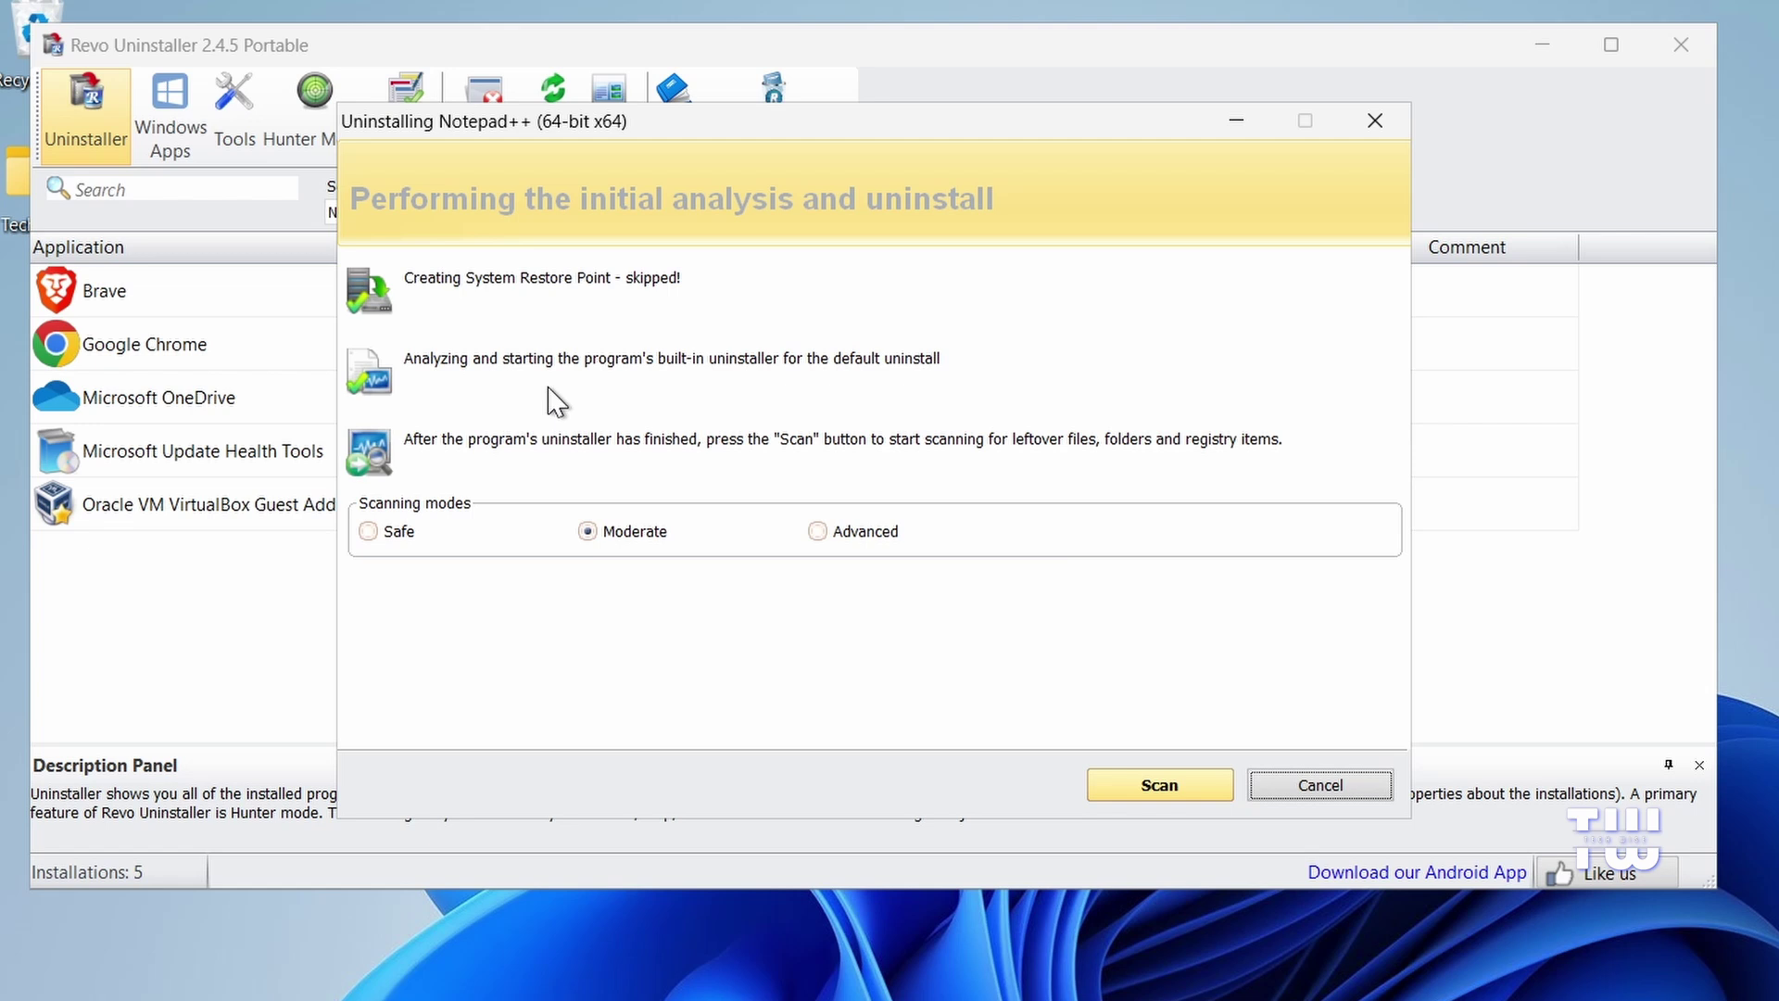
Set the leftover scanning mode to Advanced and scan for Notepad++ leftovers.
left_click(370, 534)
left_click(590, 533)
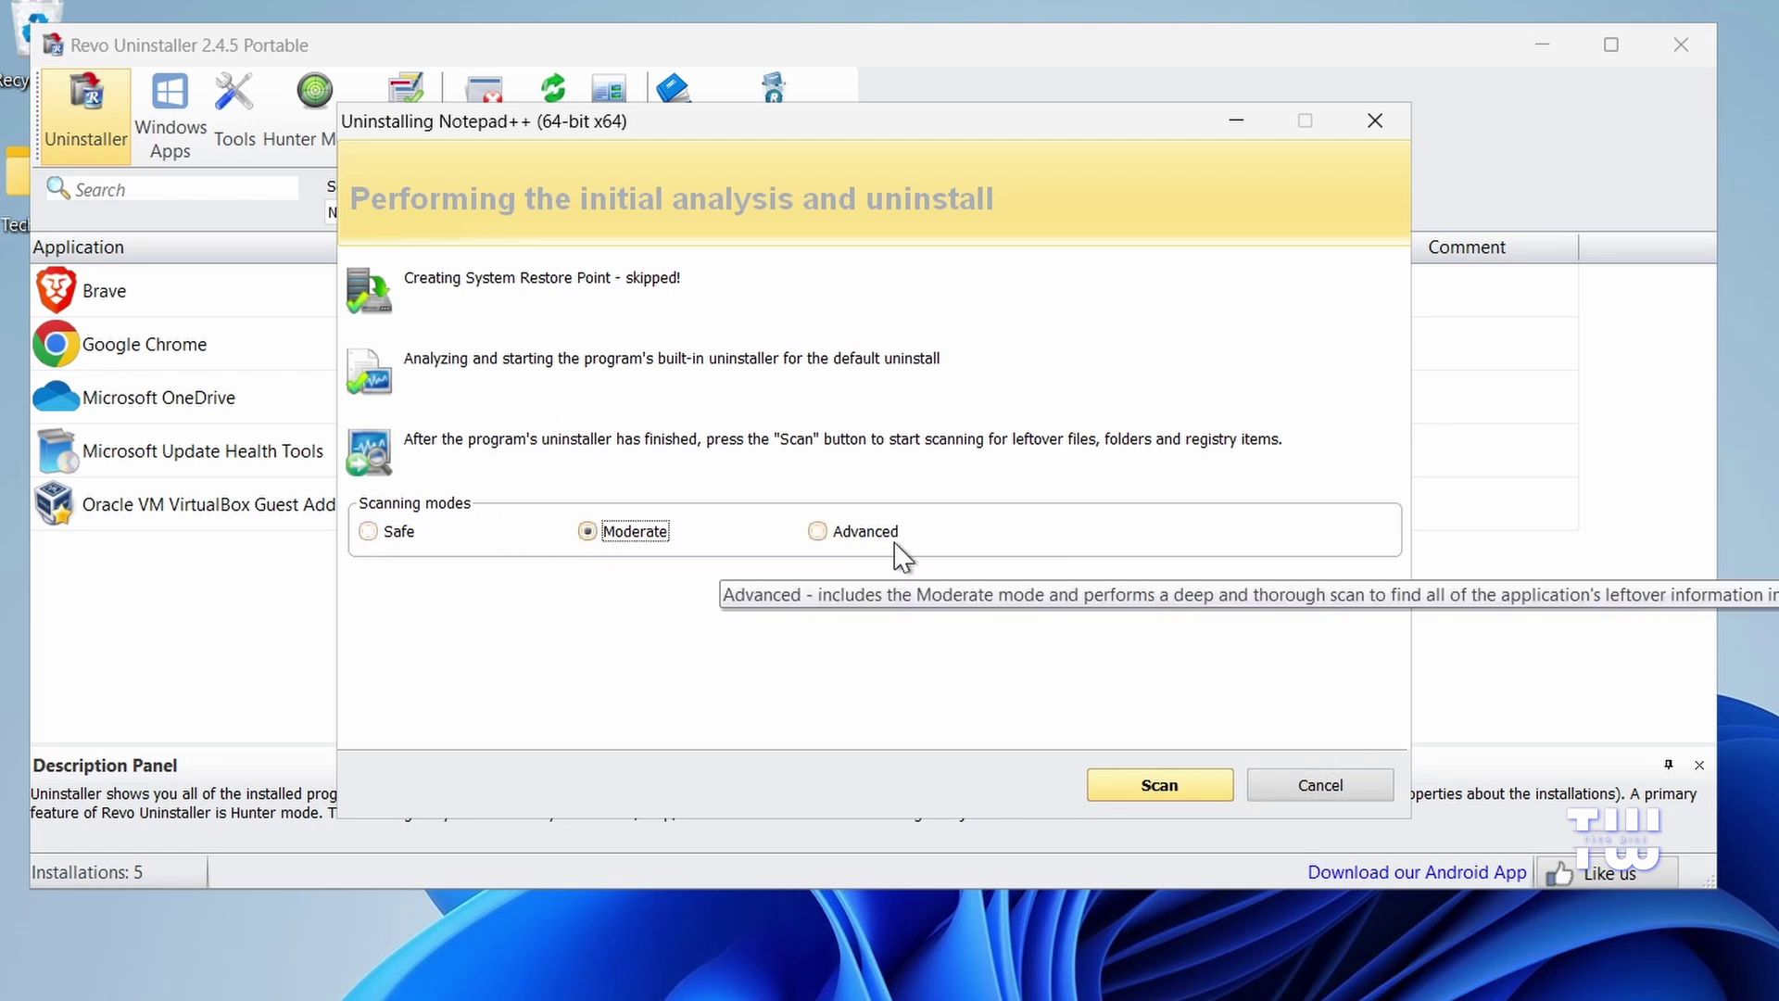
left_click(815, 534)
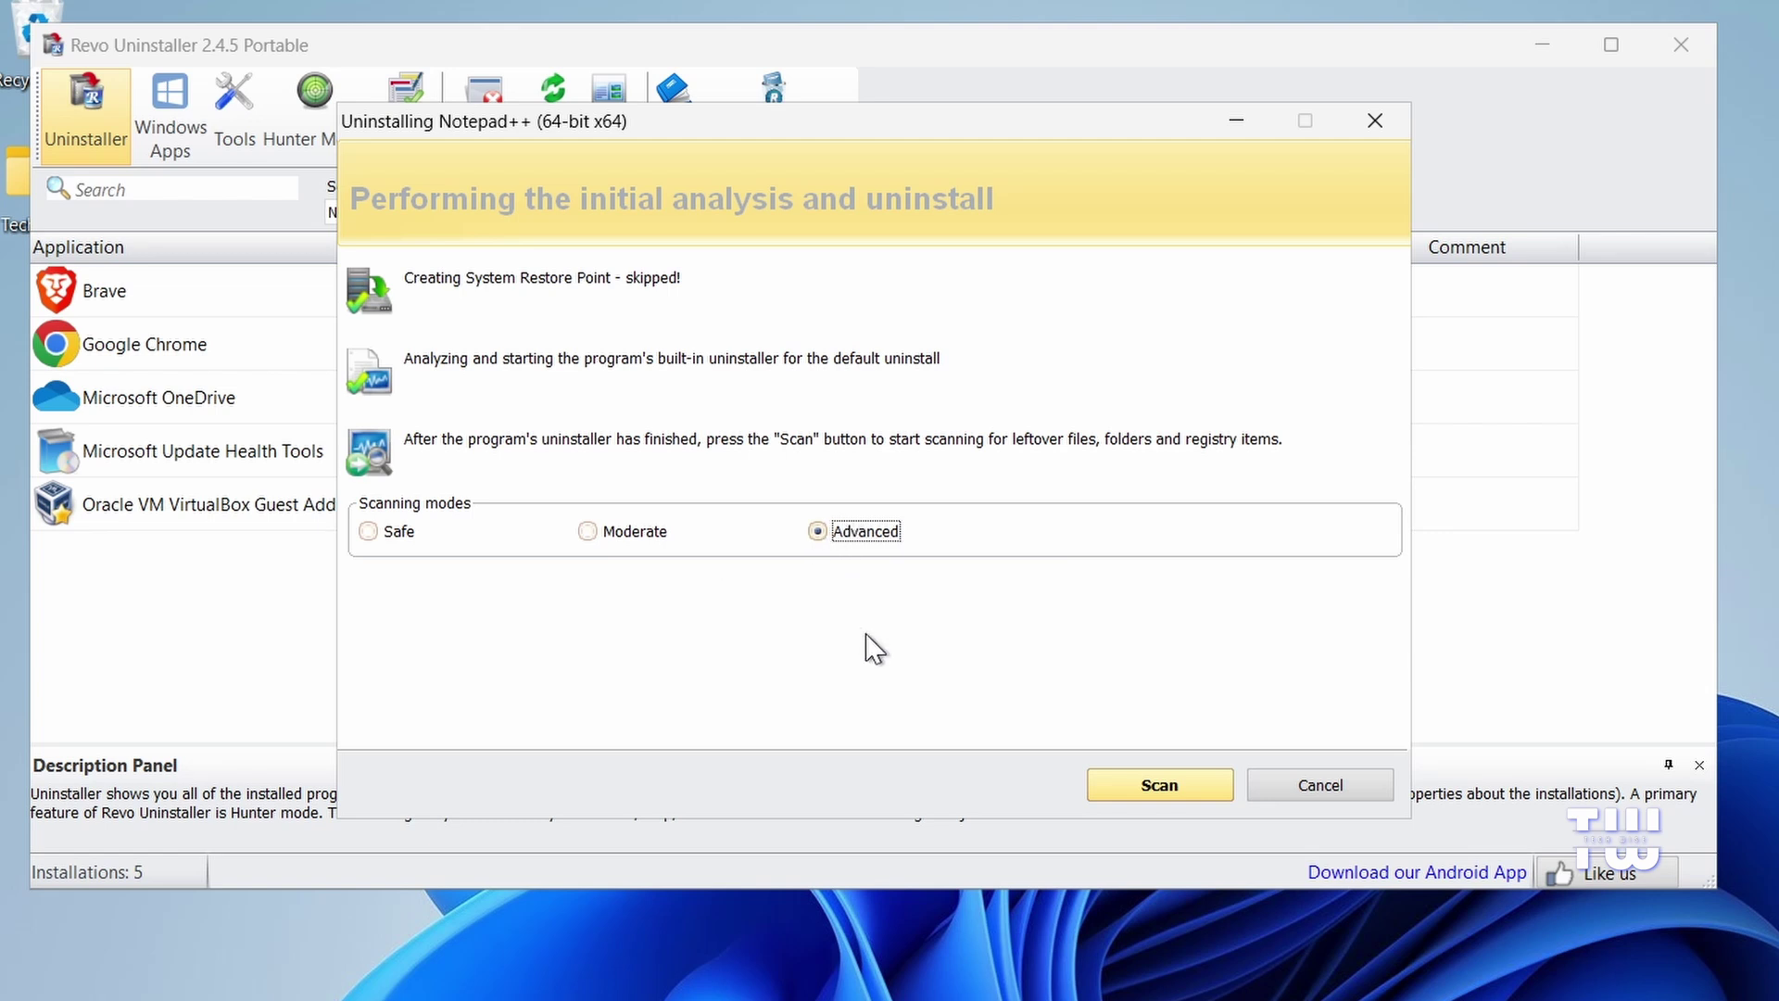
left_click(1165, 787)
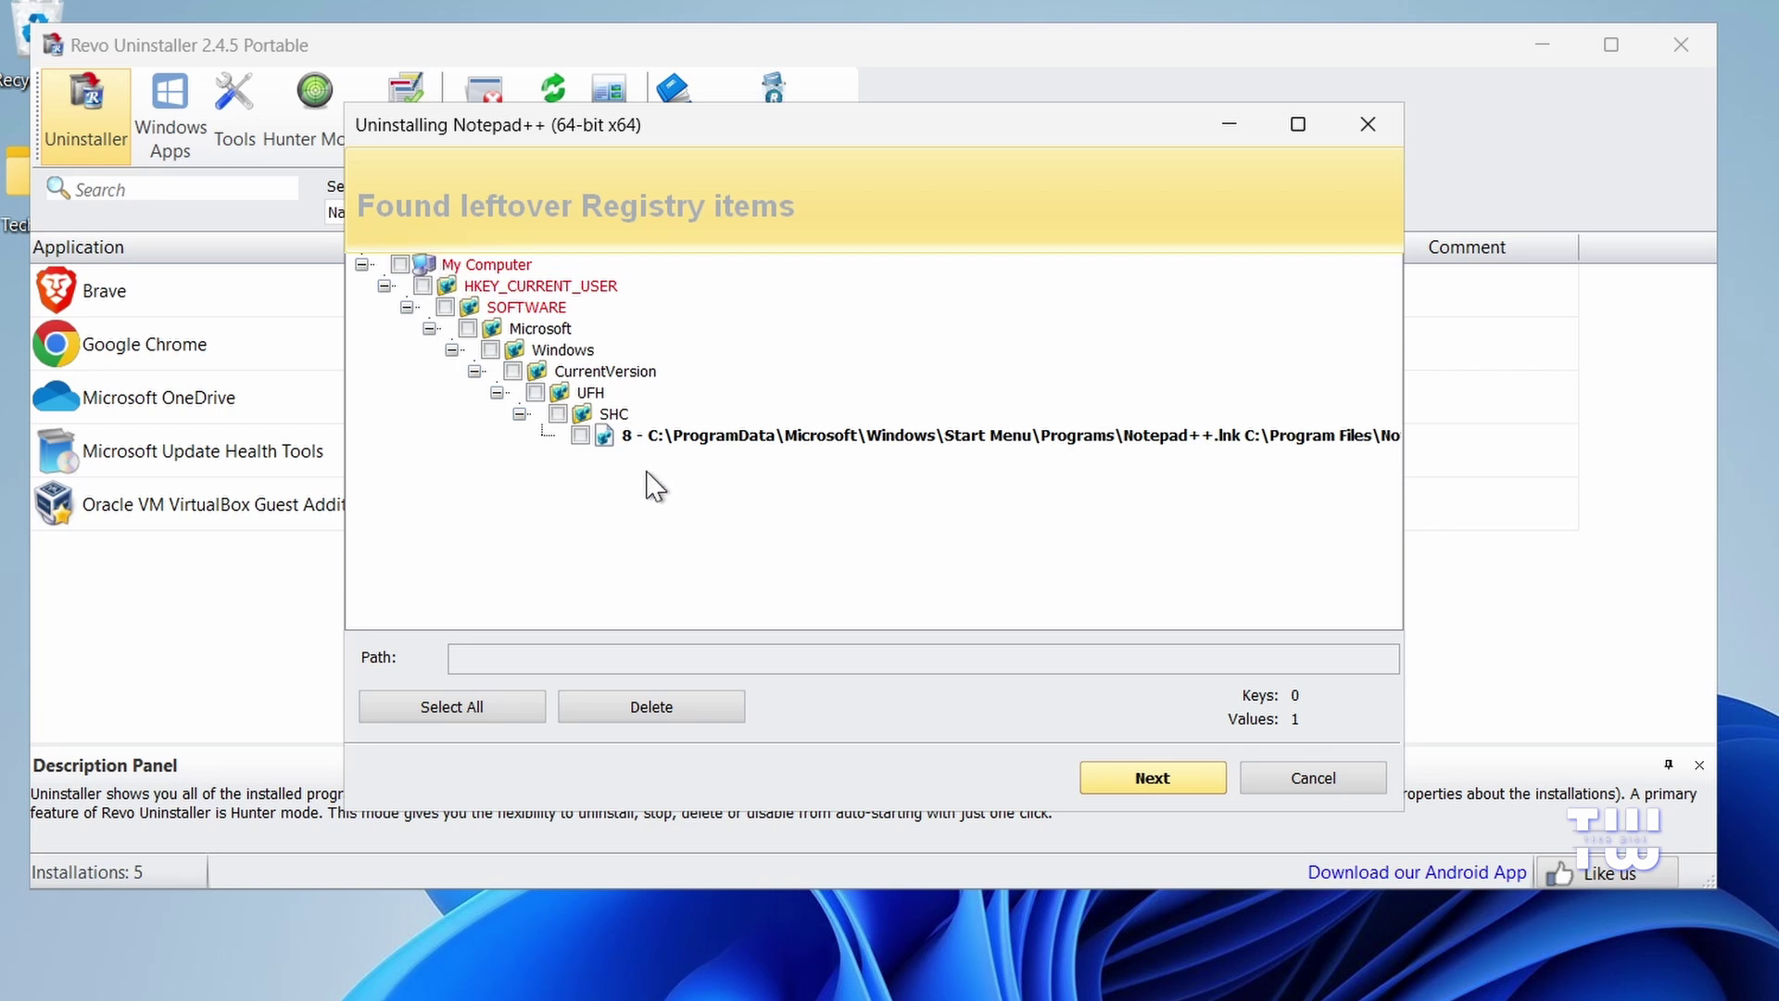
Select all leftover Notepad++ registry items and delete them, confirming with Yes.
left_click(474, 709)
left_click(702, 710)
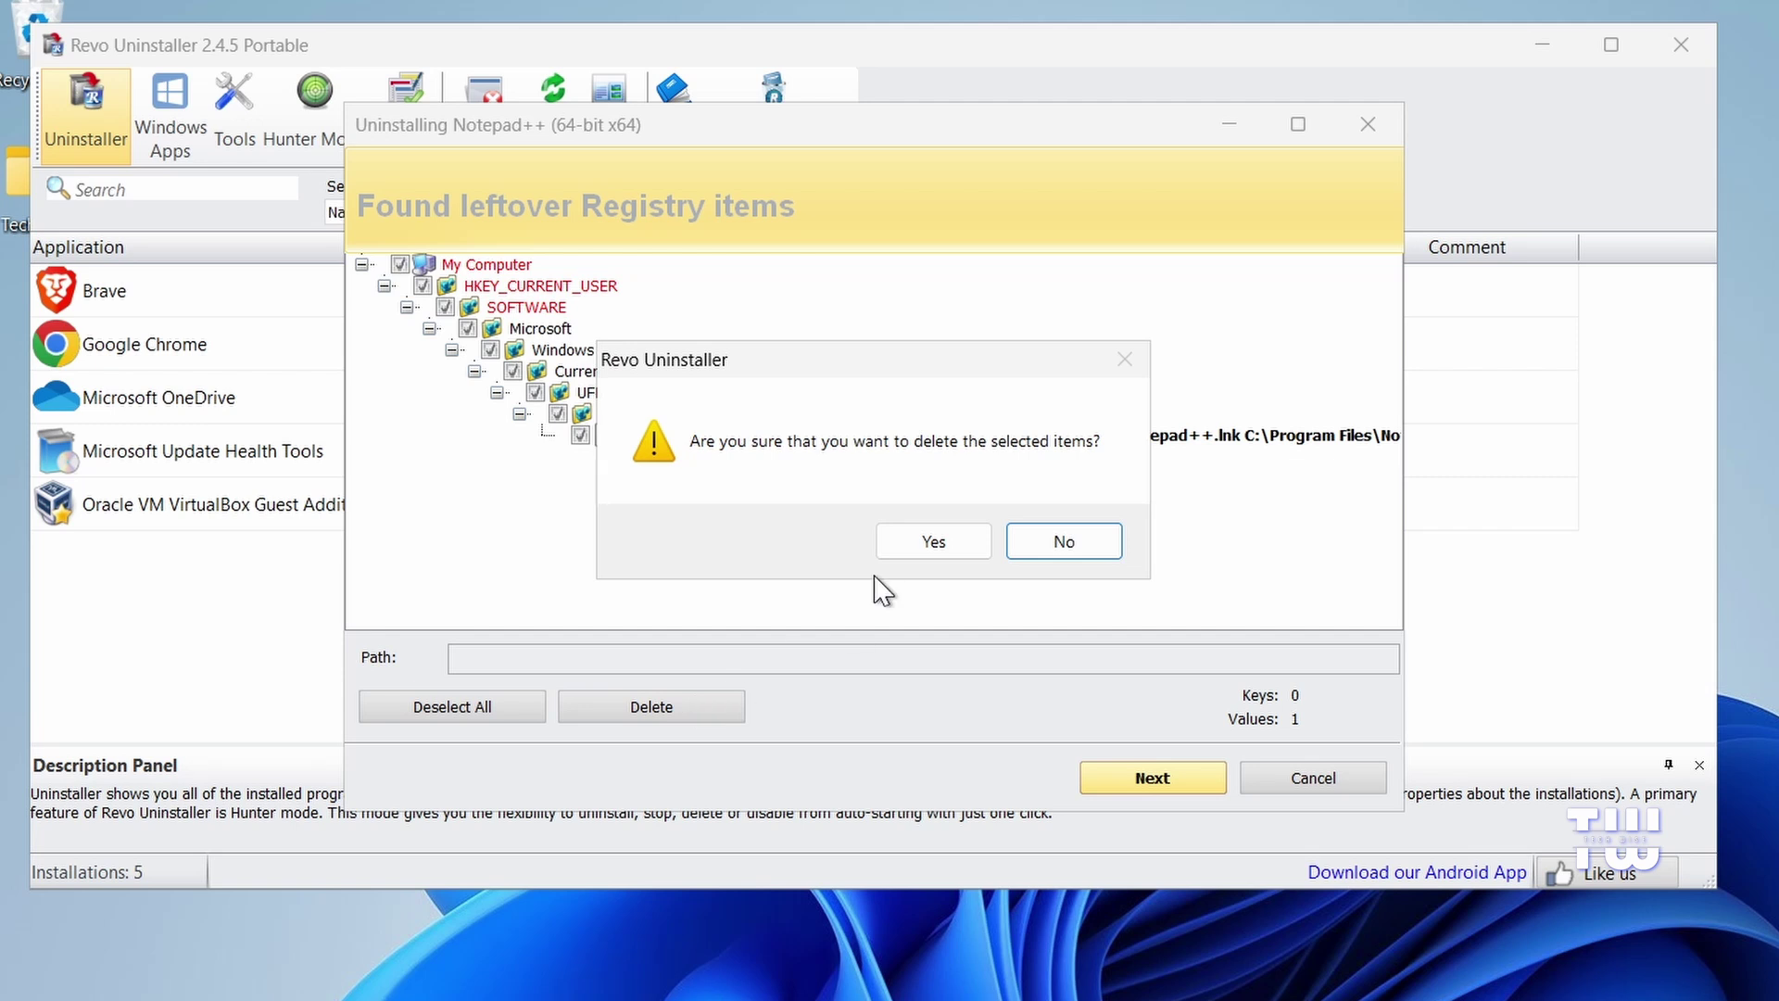
left_click(931, 544)
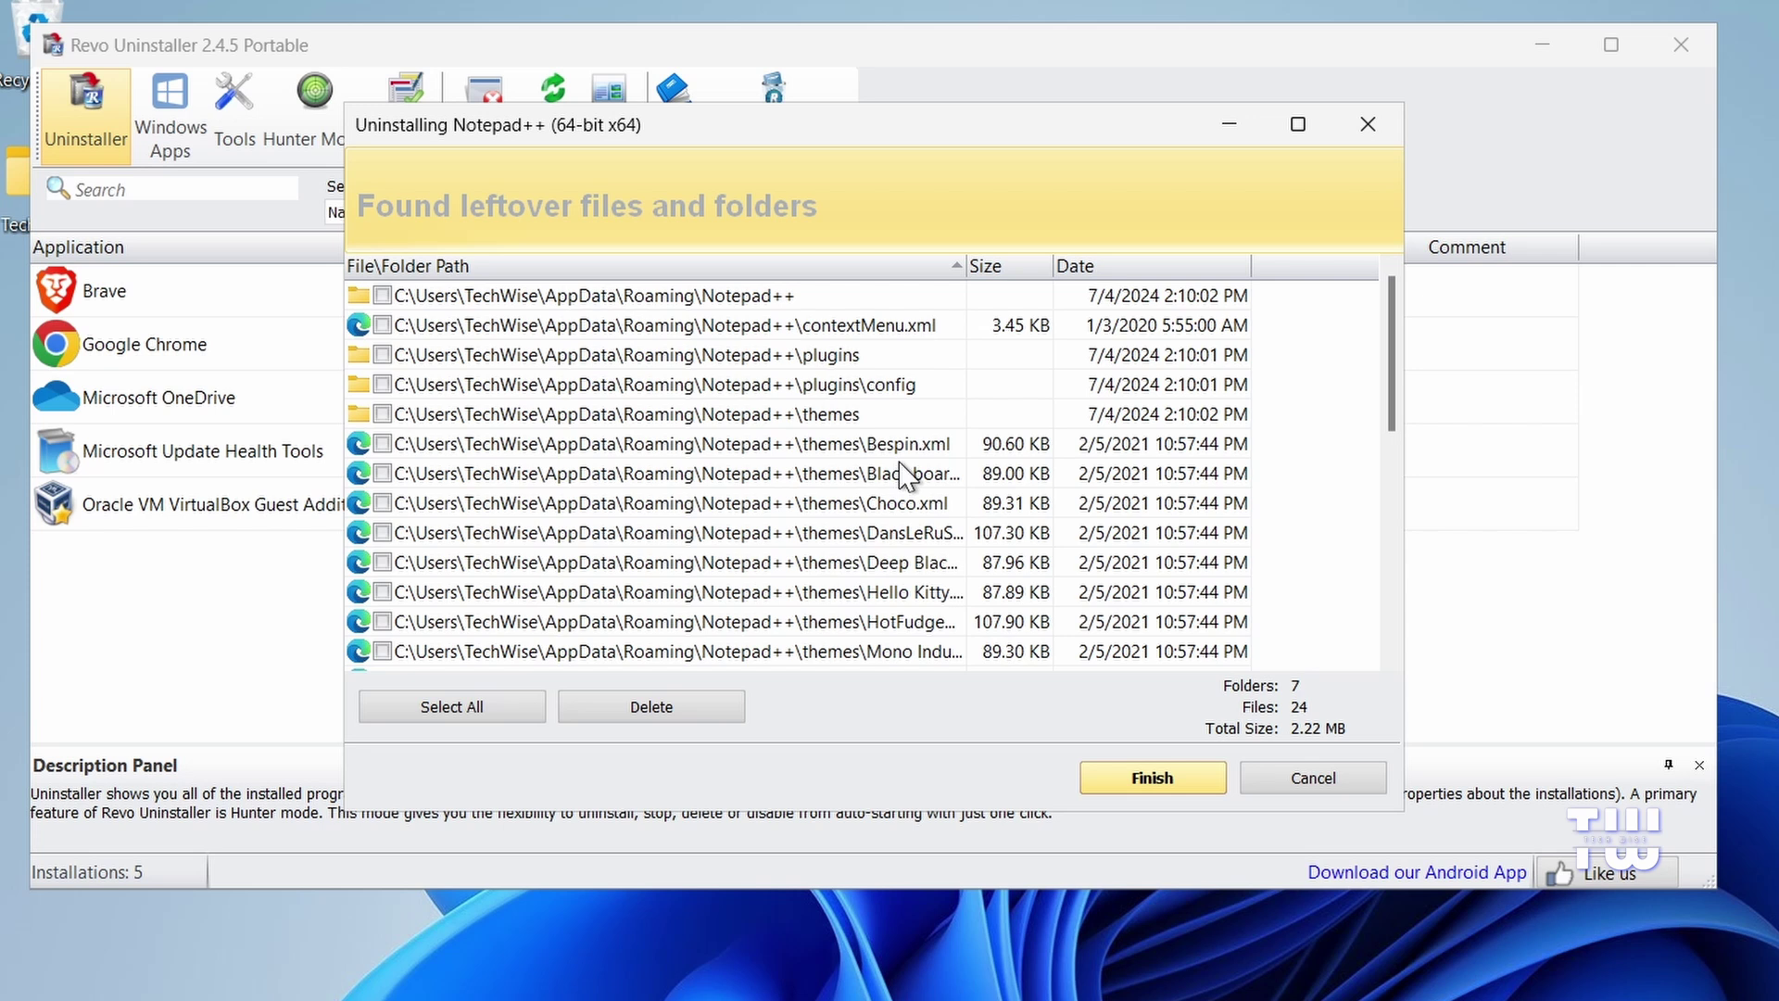
Select all leftover Notepad++ files and folders, delete them, and acknowledge the deleted-on-restart notice.
scroll(1225, 478, "down", 4)
scroll(1225, 477, "up", 3)
left_click(471, 710)
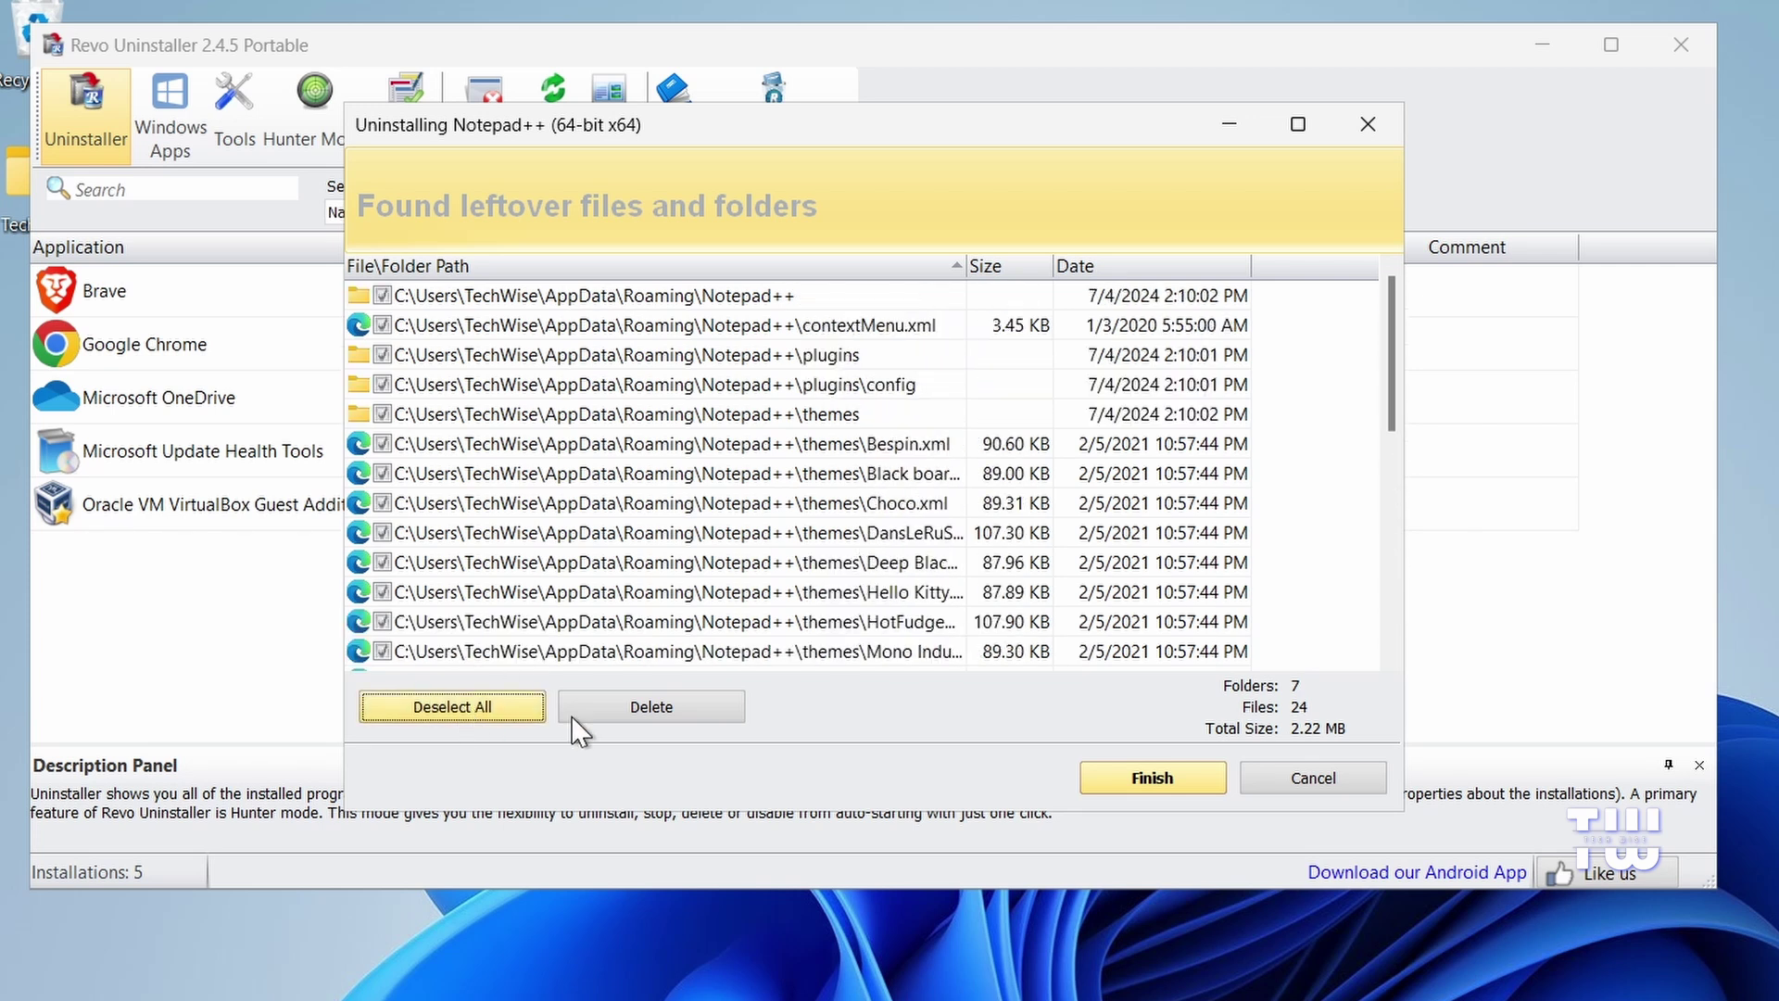
left_click(651, 707)
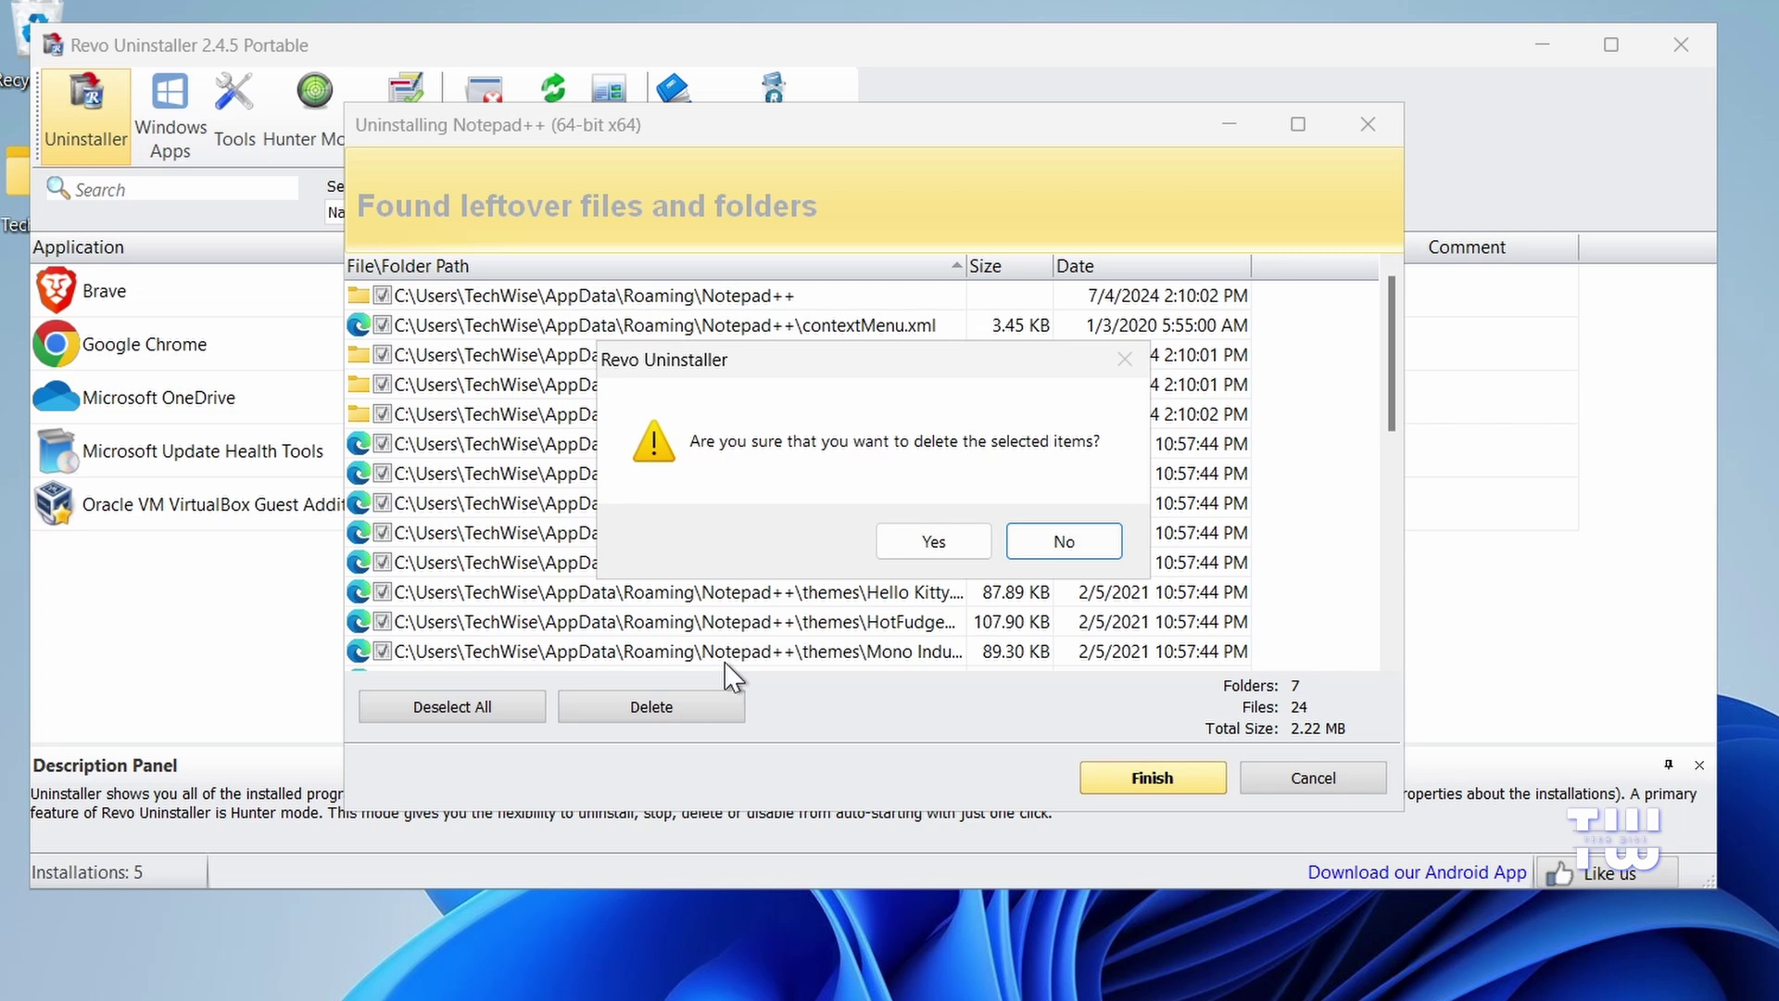
left_click(957, 554)
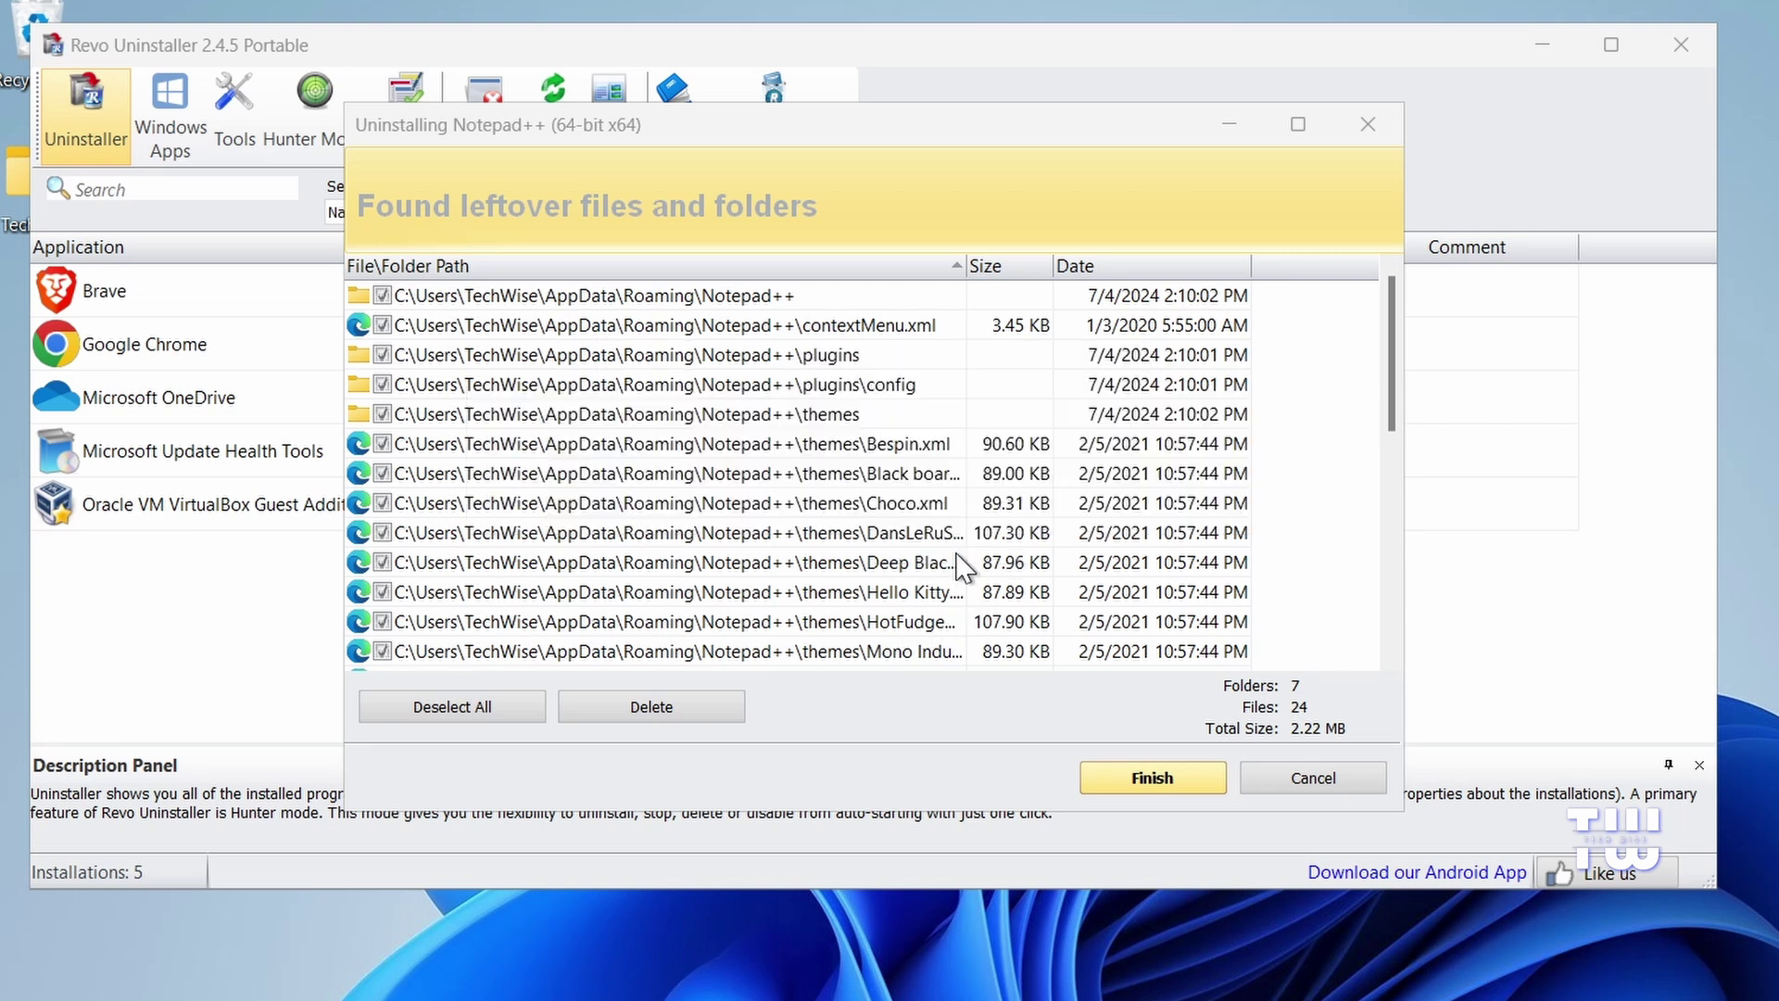
left_click(1118, 556)
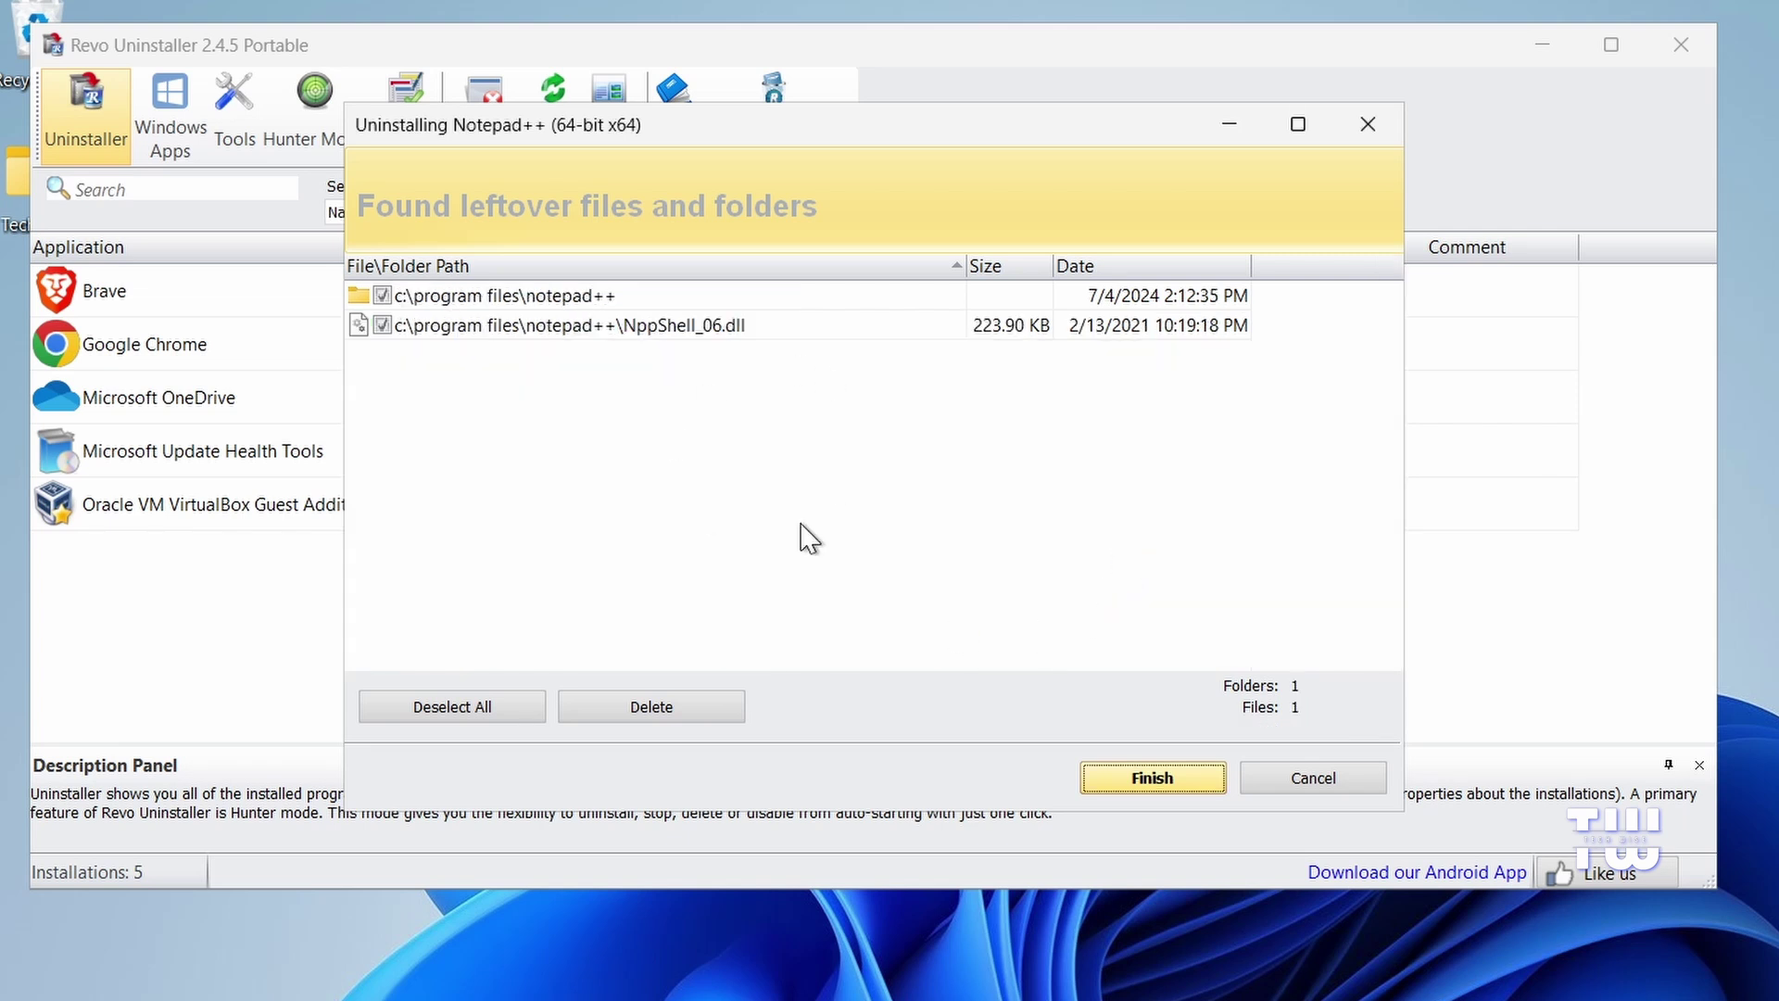
Finish the leftover wizard, browse the Windows Apps list, then go back to the 5 installed programs.
left_click(1181, 787)
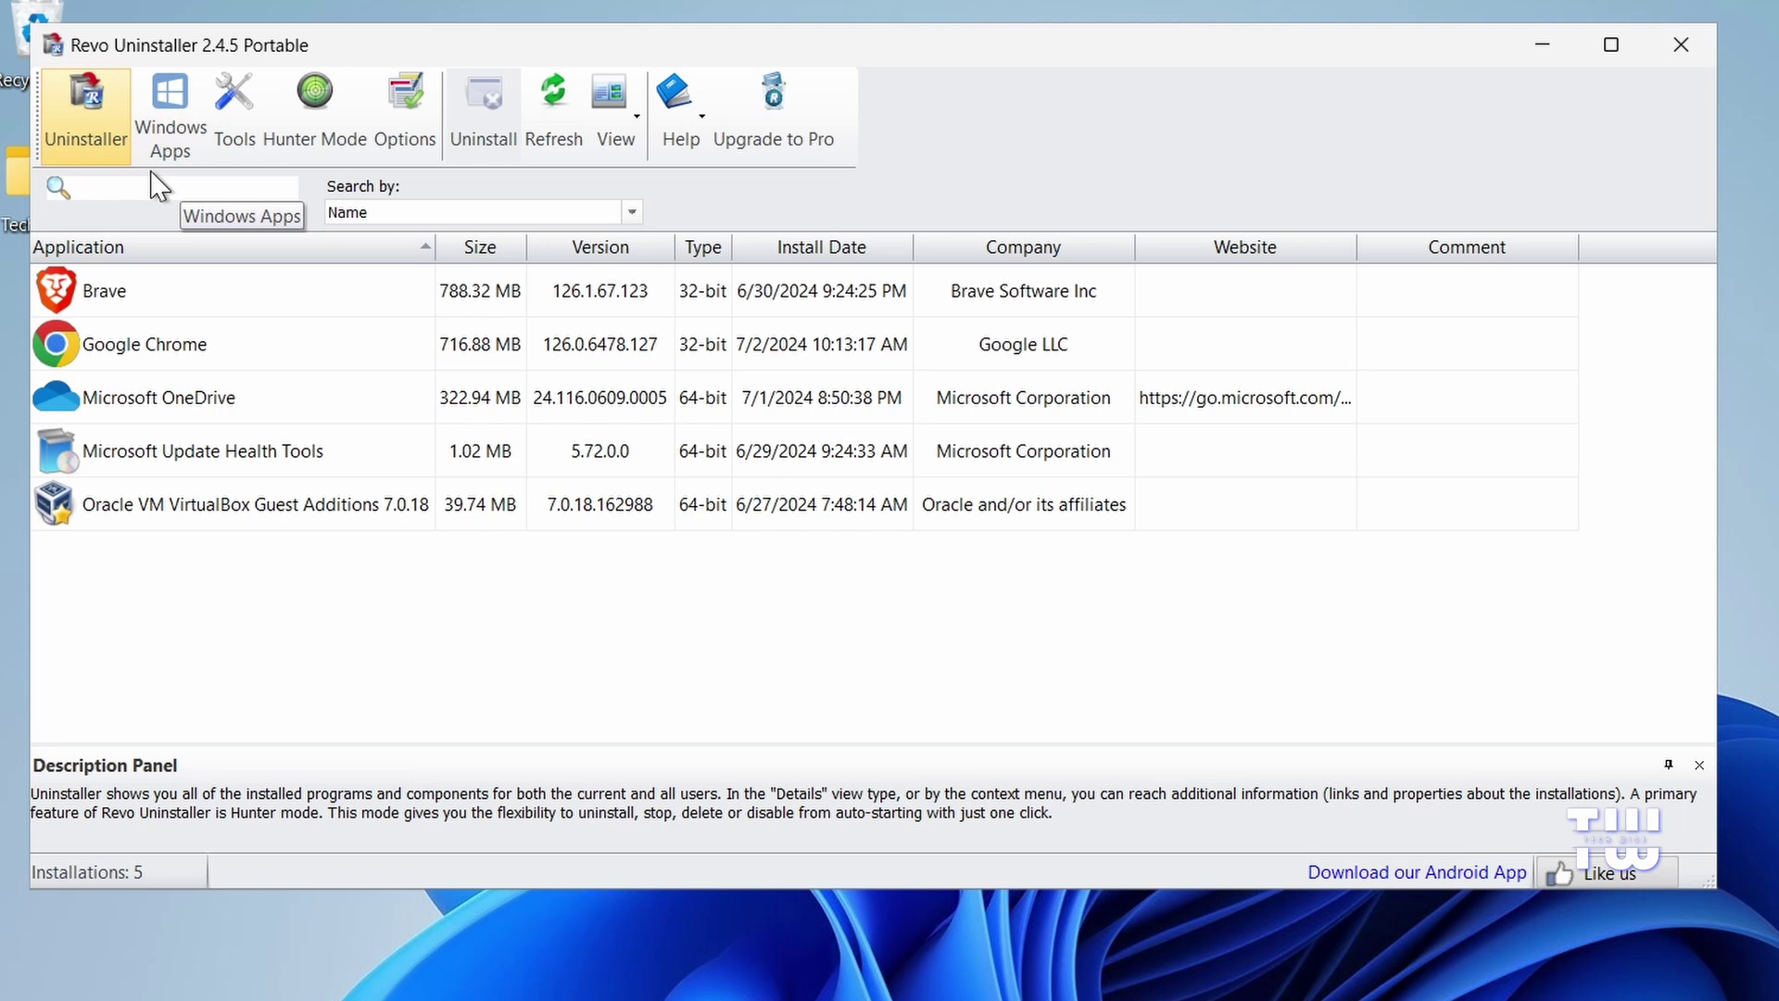
left_click(76, 186)
left_click(180, 131)
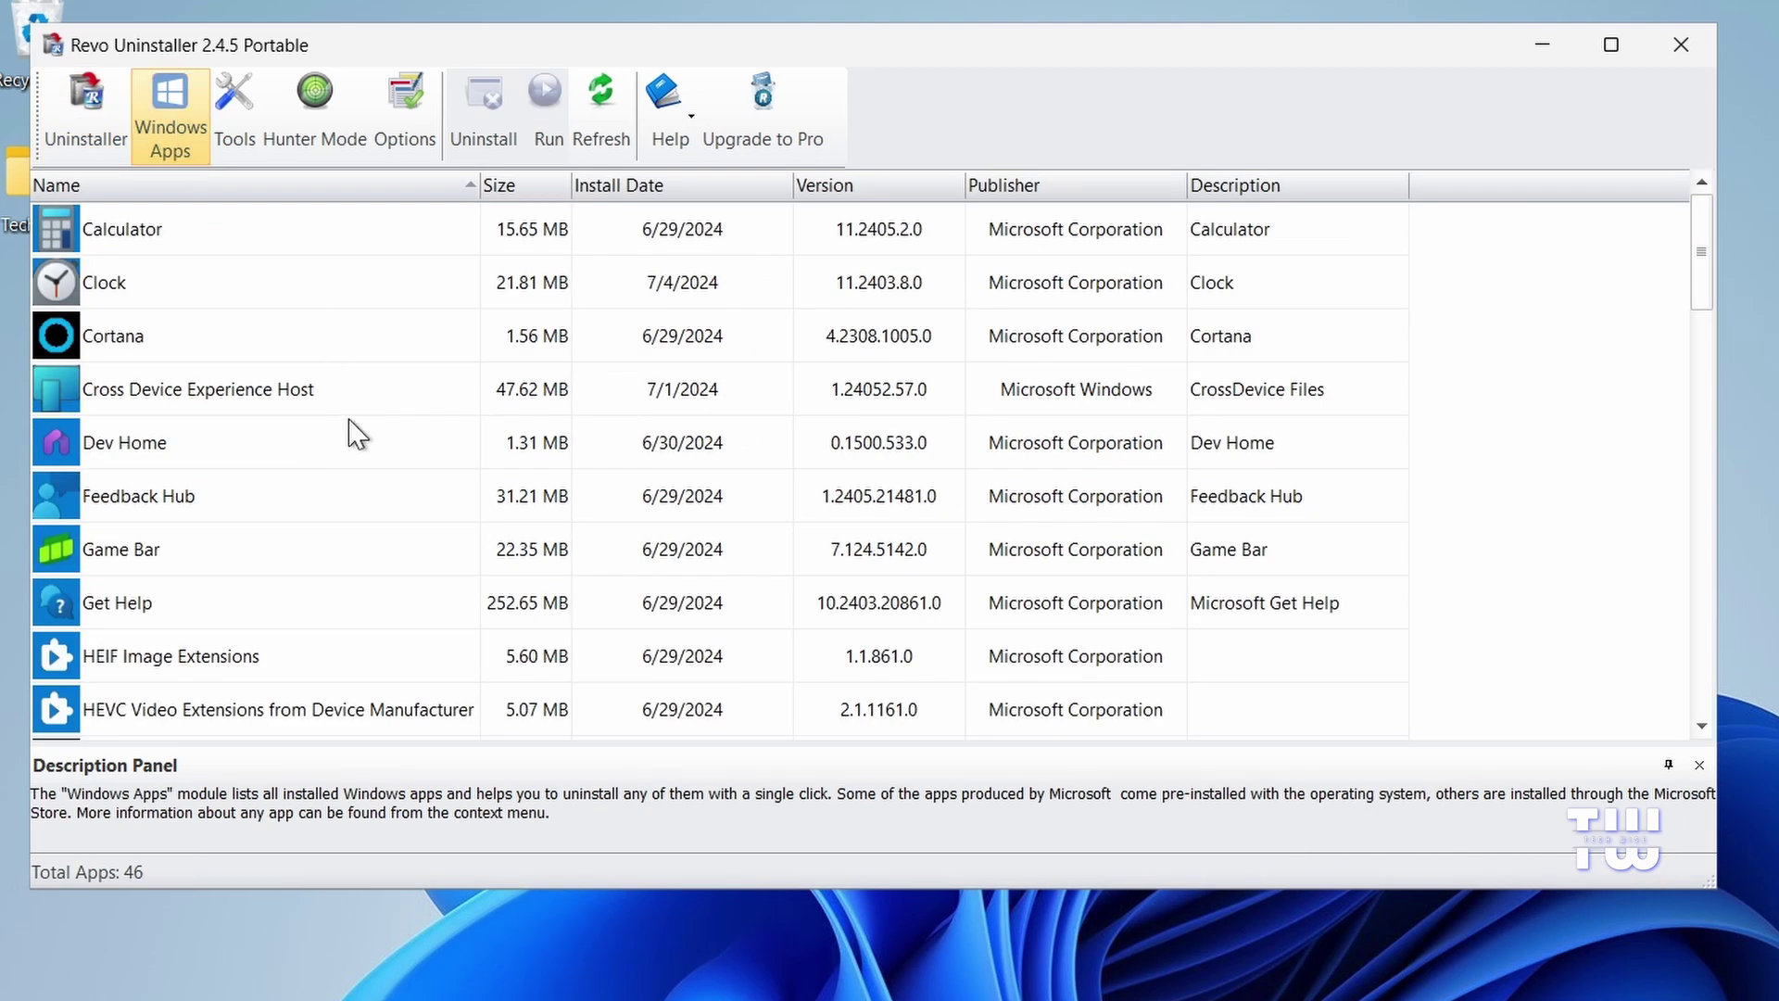
scroll(356, 454, "down", 10)
scroll(357, 454, "down", 4)
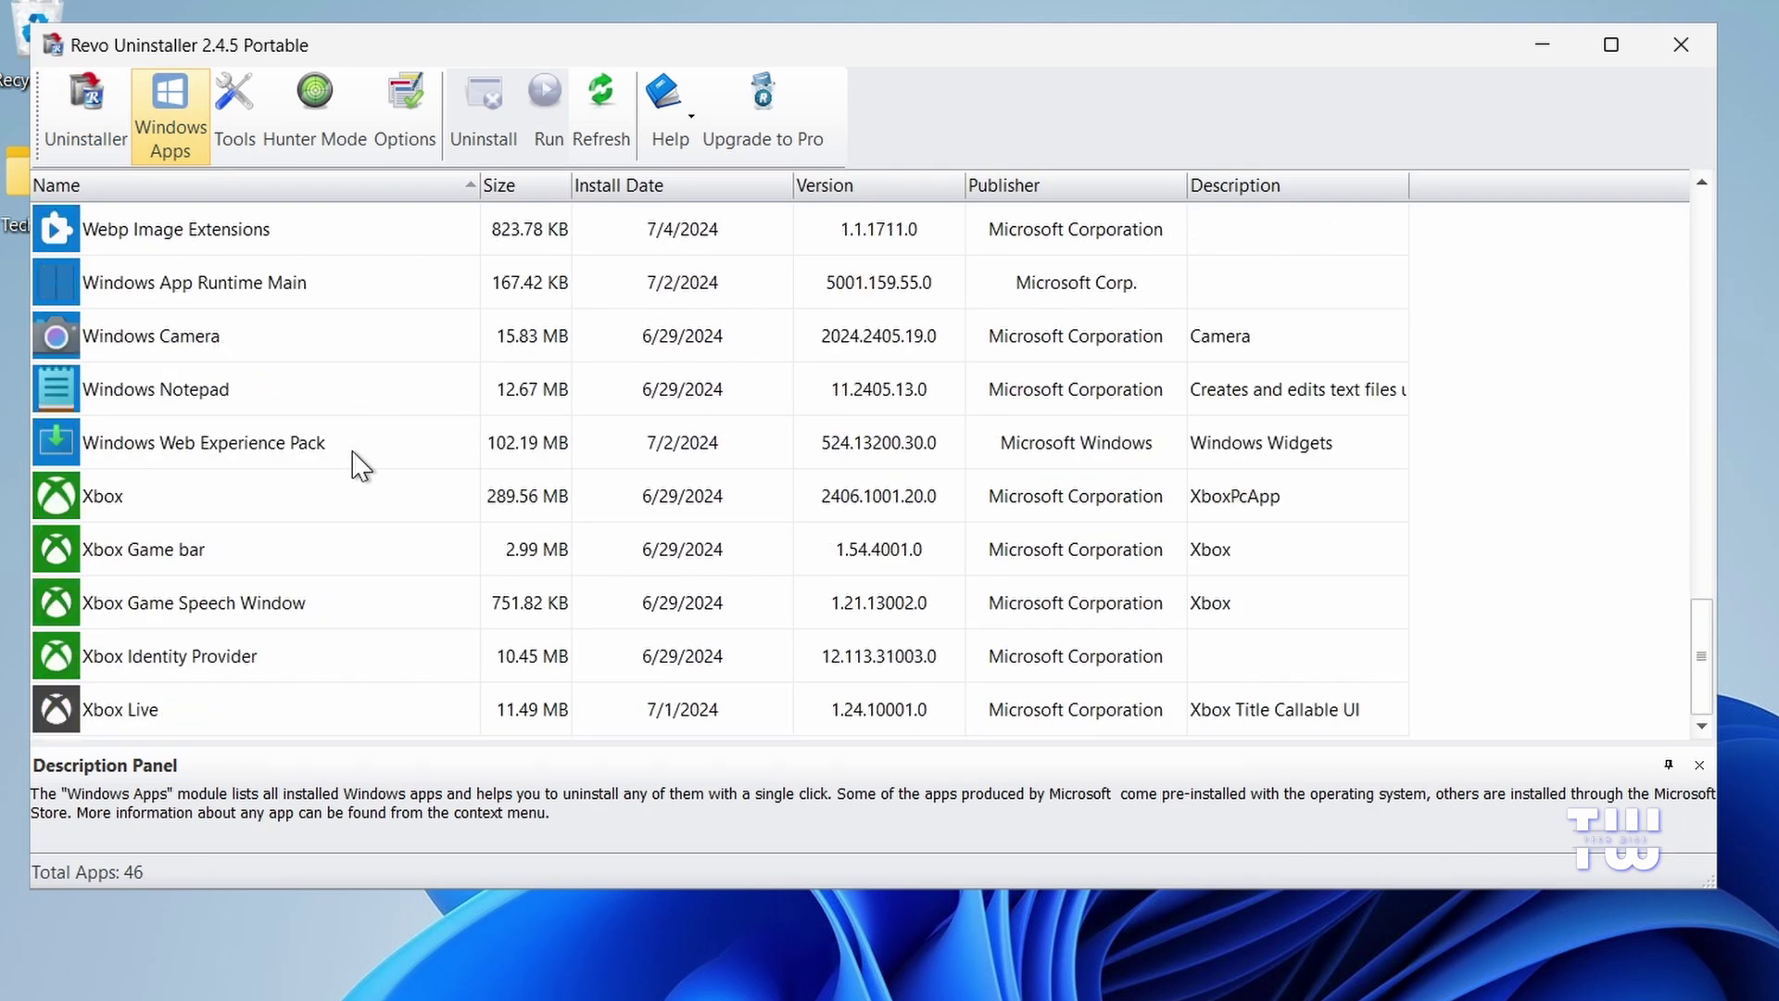
left_click(269, 548)
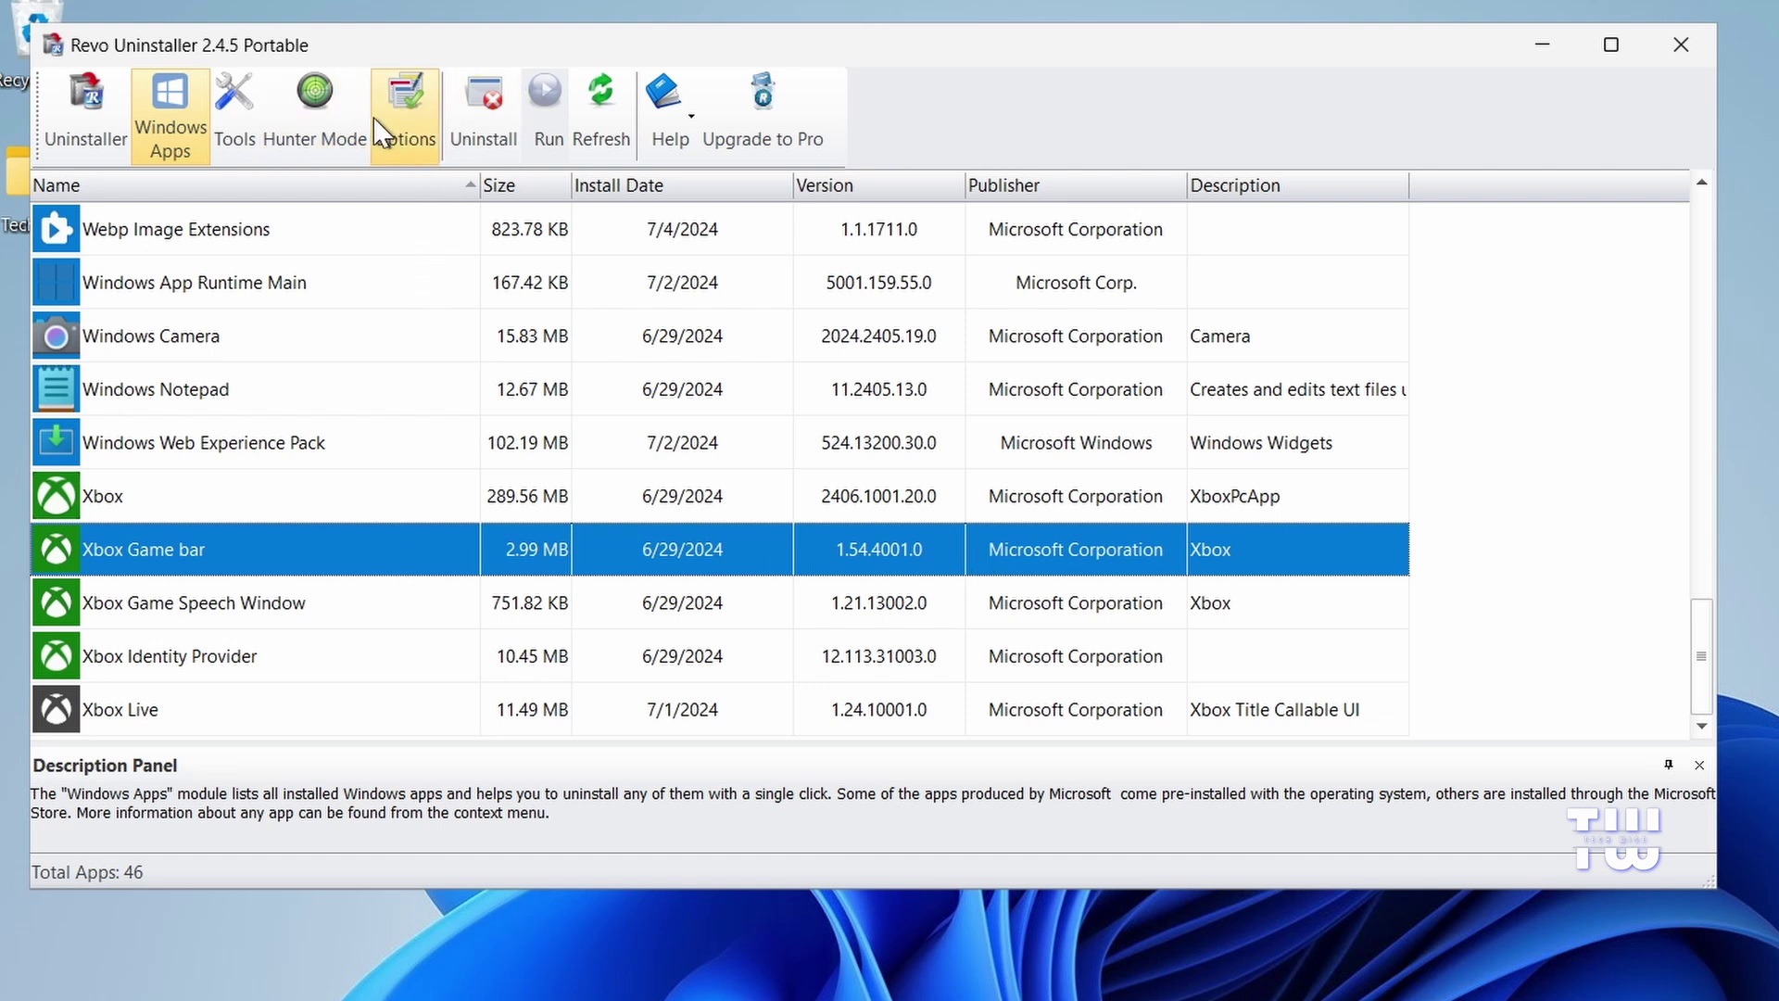
left_click(93, 113)
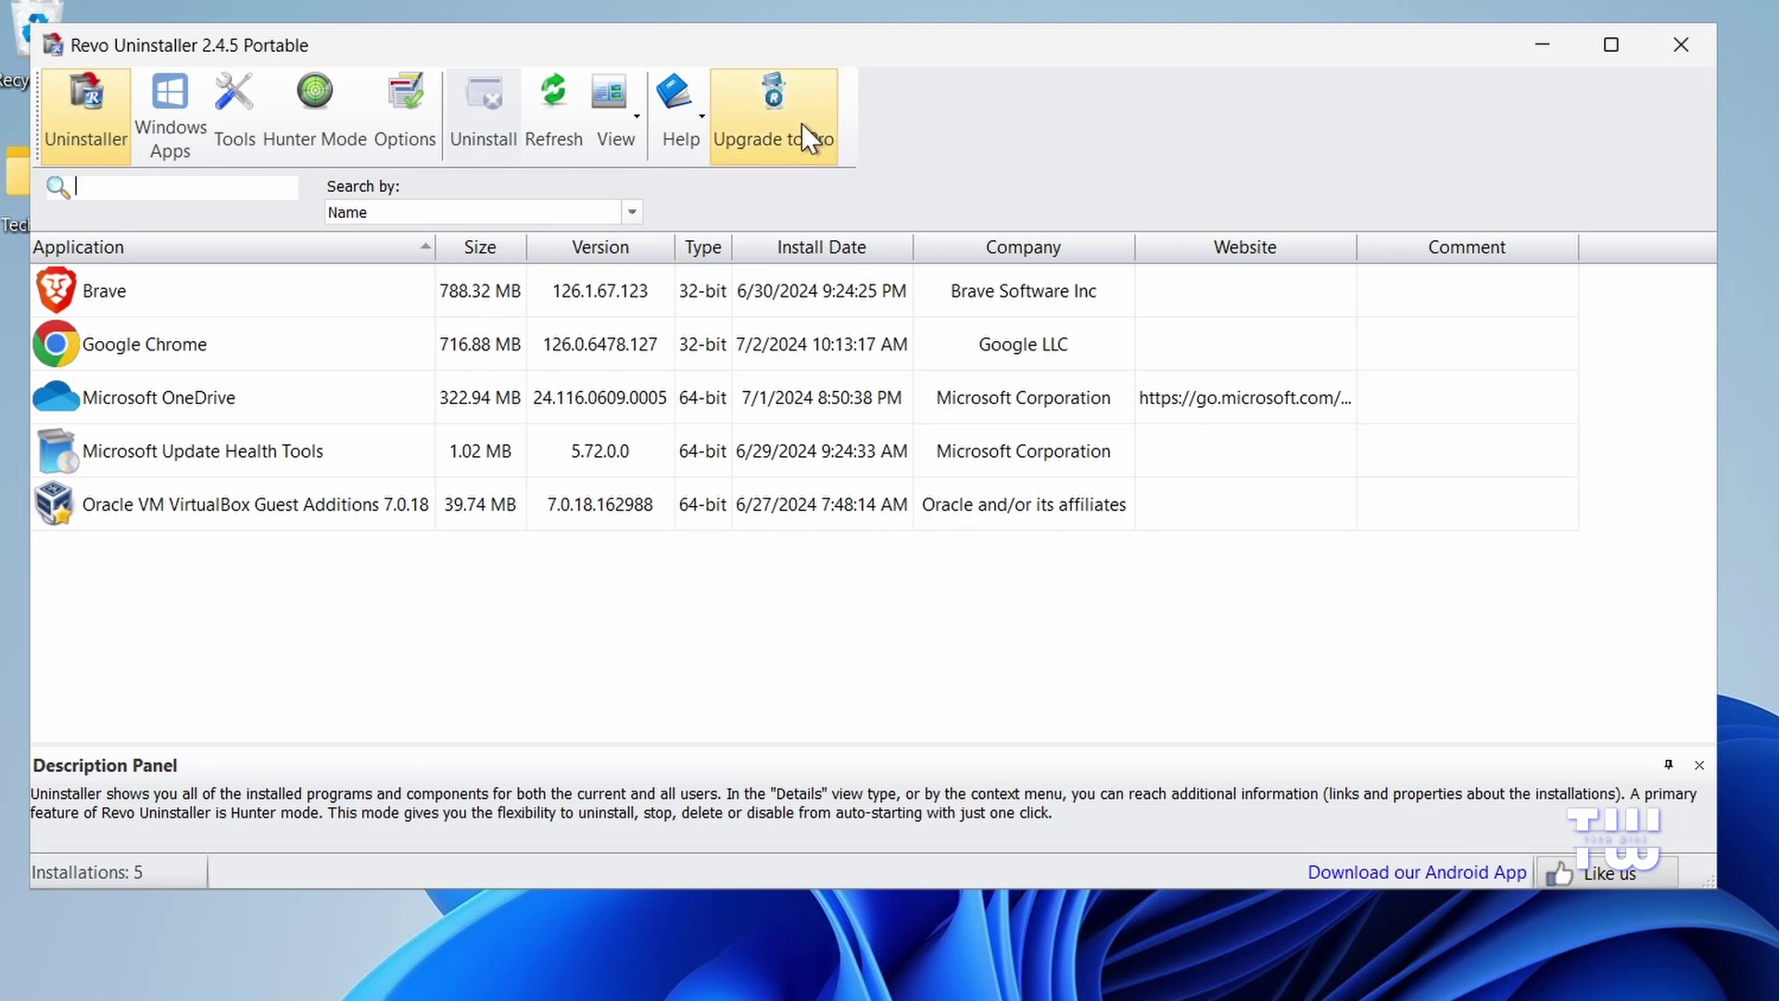
Look through the Junk Files Cleaner and Autorun Manager tools, then close Revo Uninstaller.
left_click(253, 109)
left_click(110, 338)
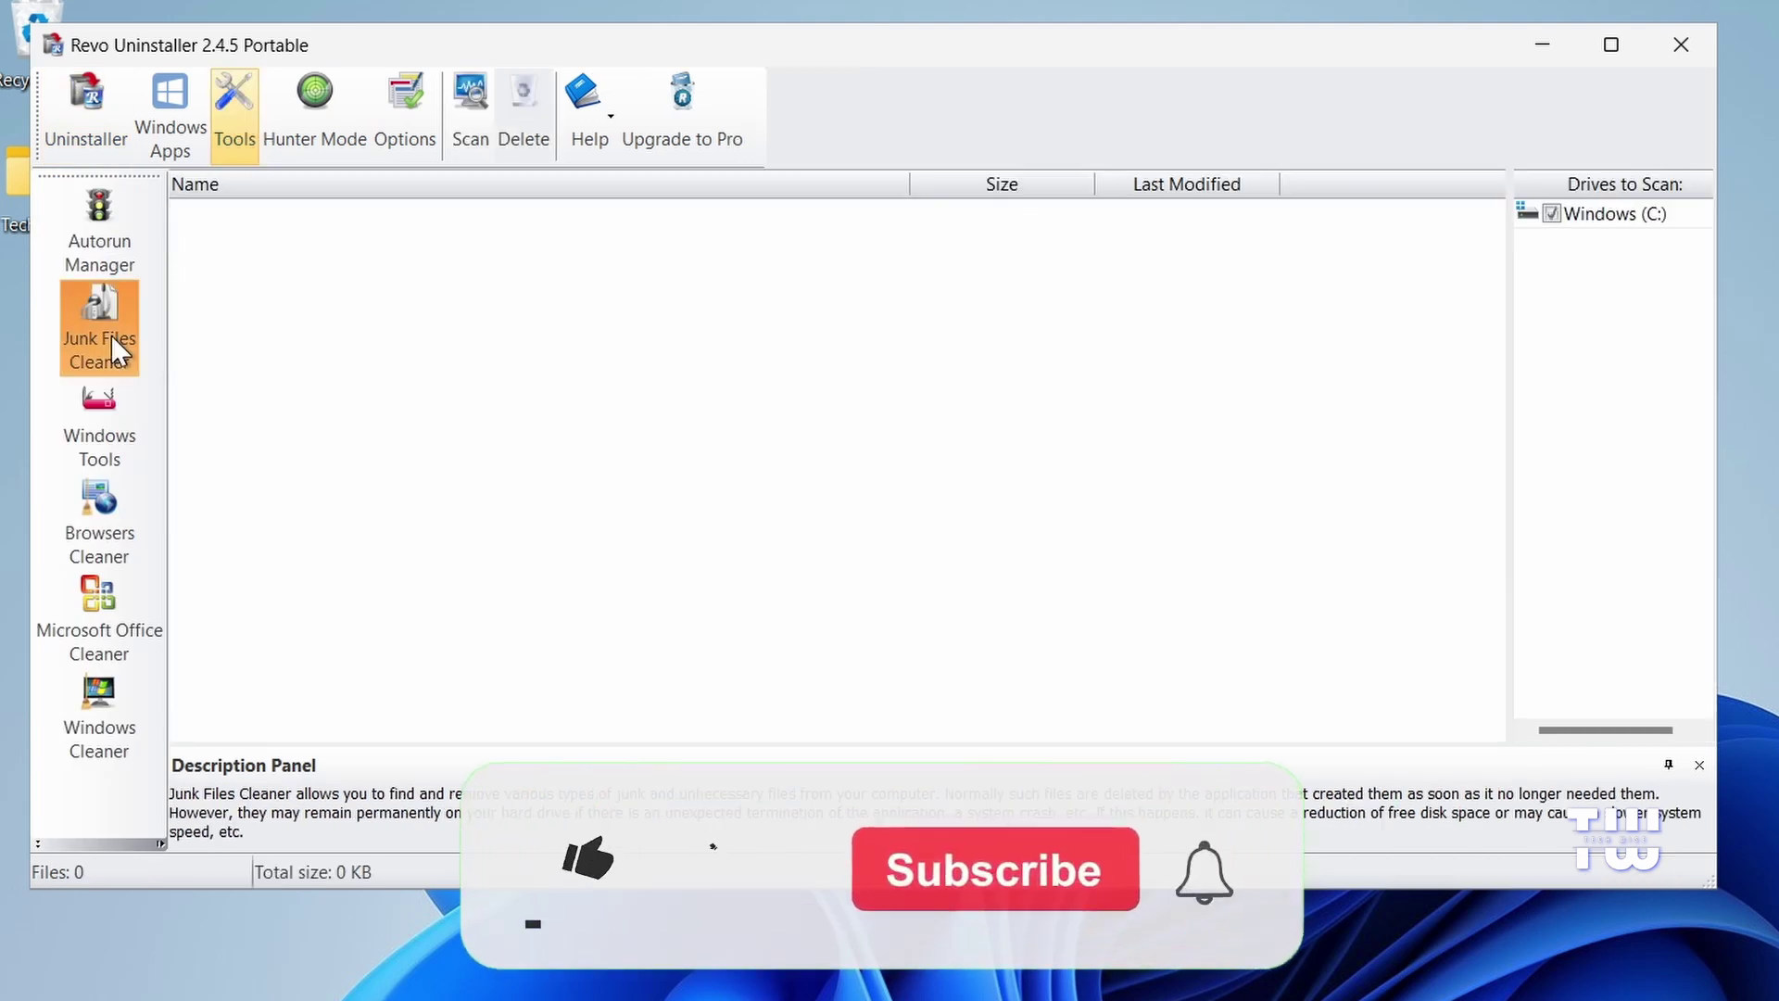
left_click(90, 240)
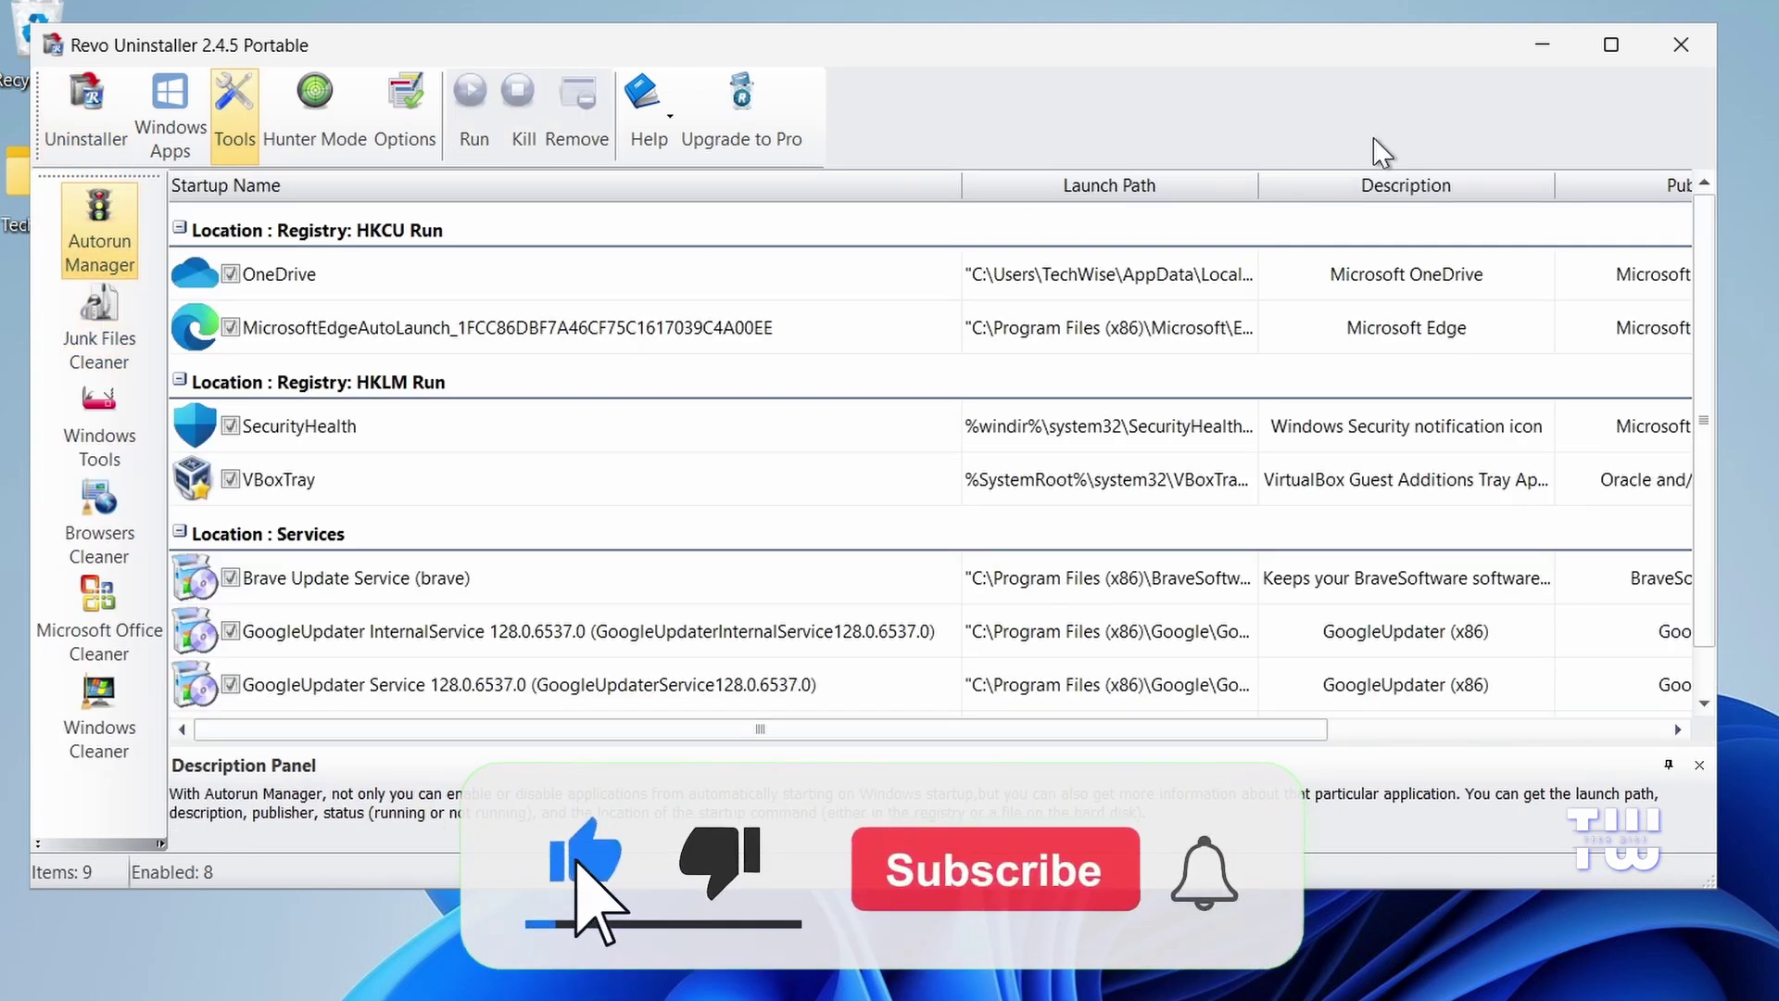
left_click(1680, 44)
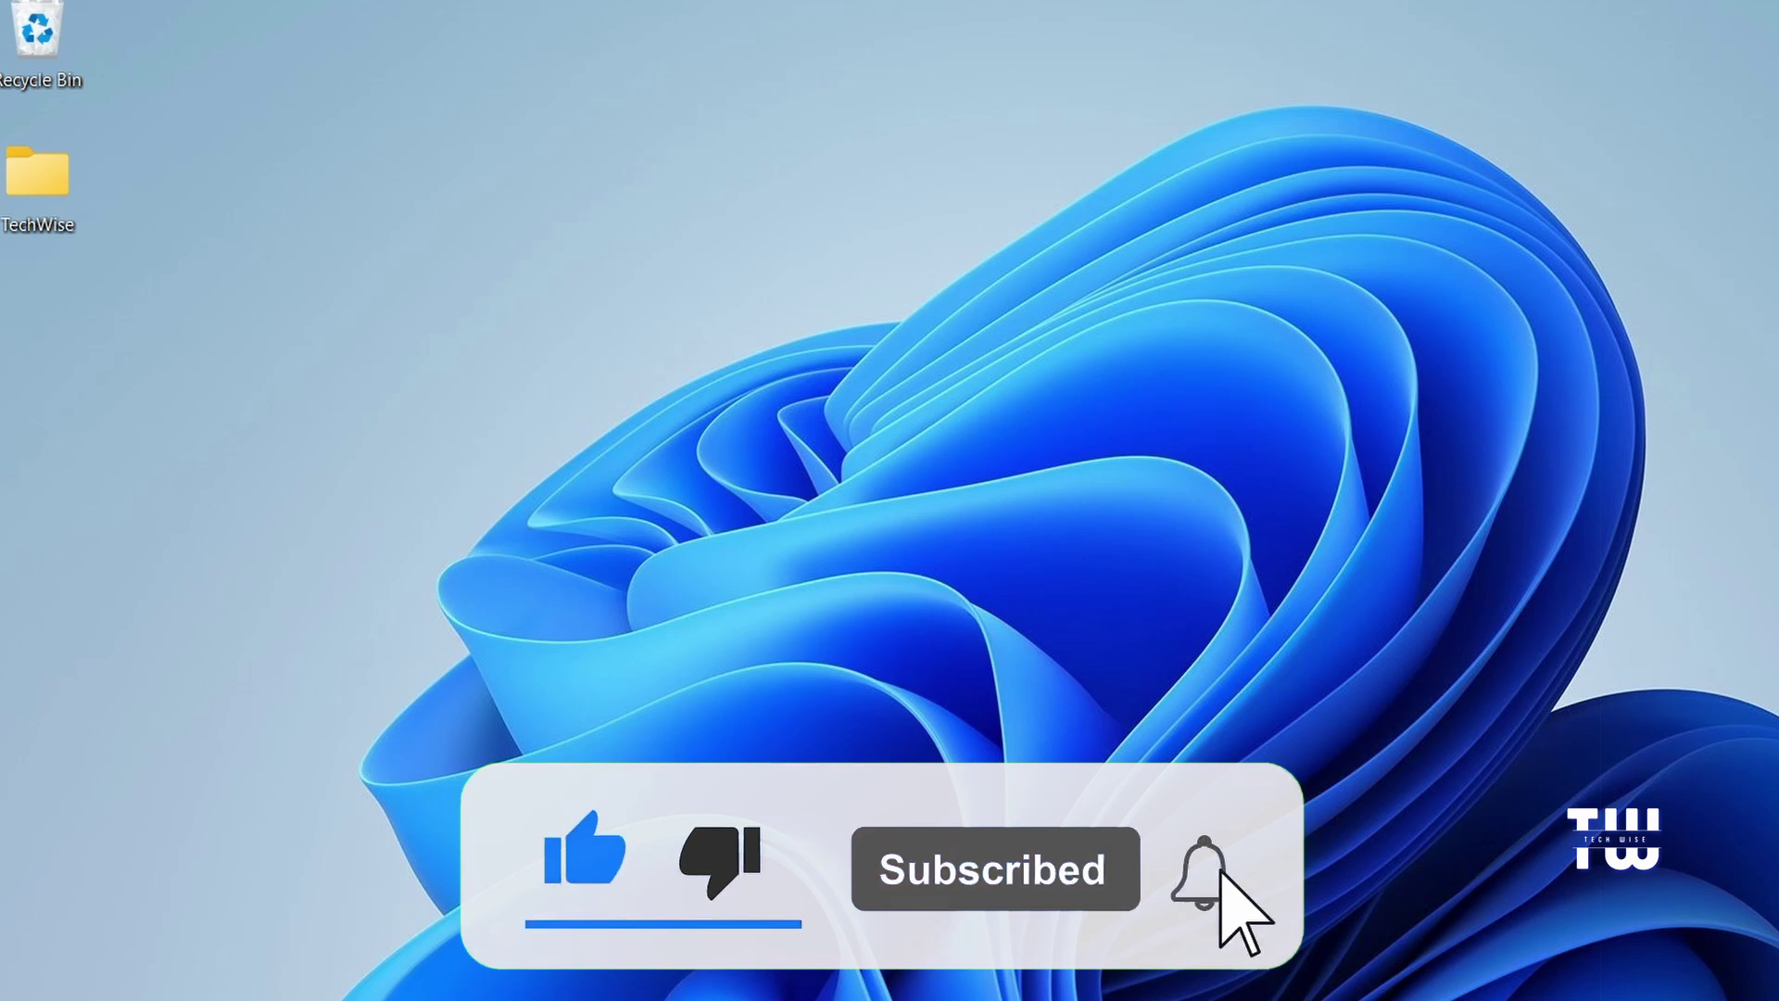